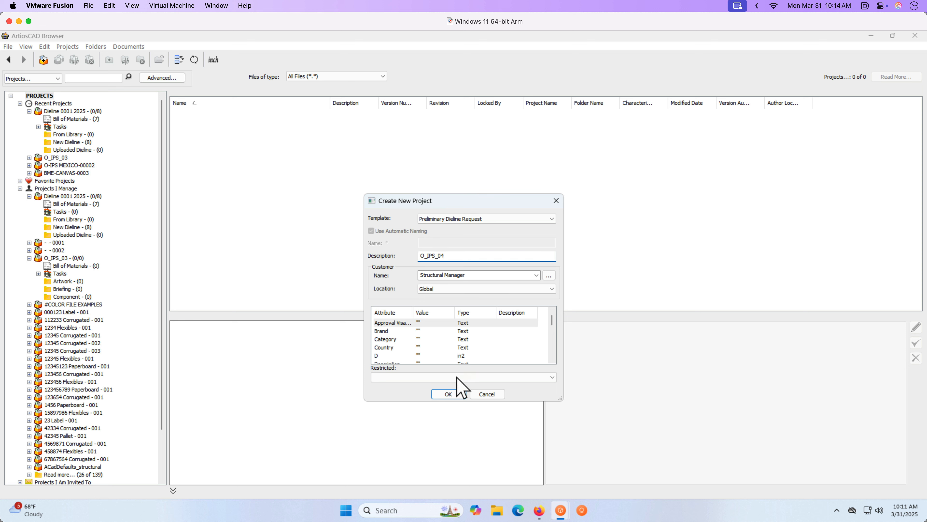
- Create a project from the Preliminary Dieline Request template with the description O_IPS_04 and customer Structural Manager, and select it
{"action": "left_click", "coordinate": [454, 394]}
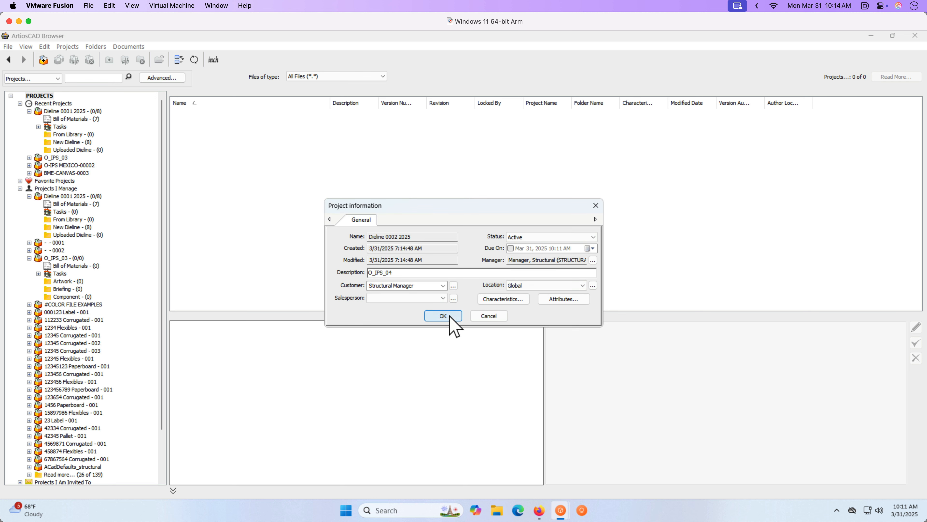
{"action": "left_click", "coordinate": [443, 316]}
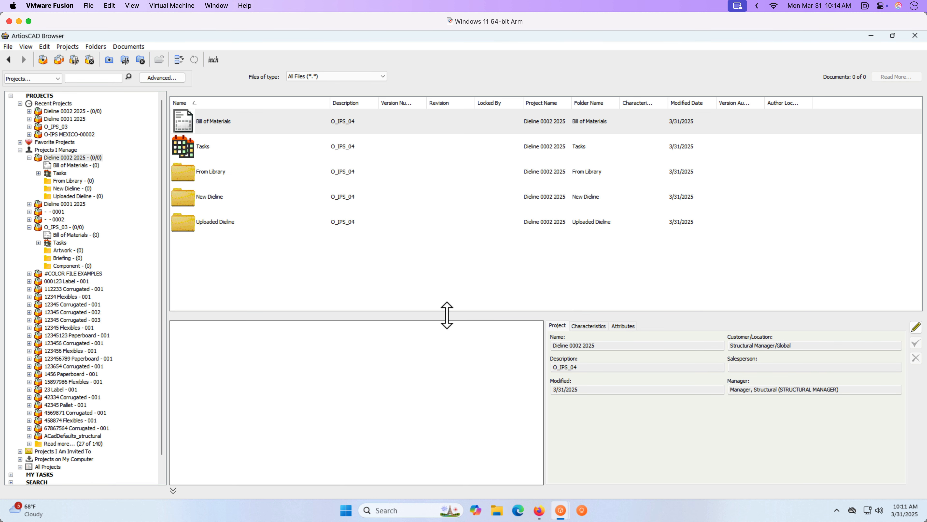
{"action": "left_click", "coordinate": [58, 158]}
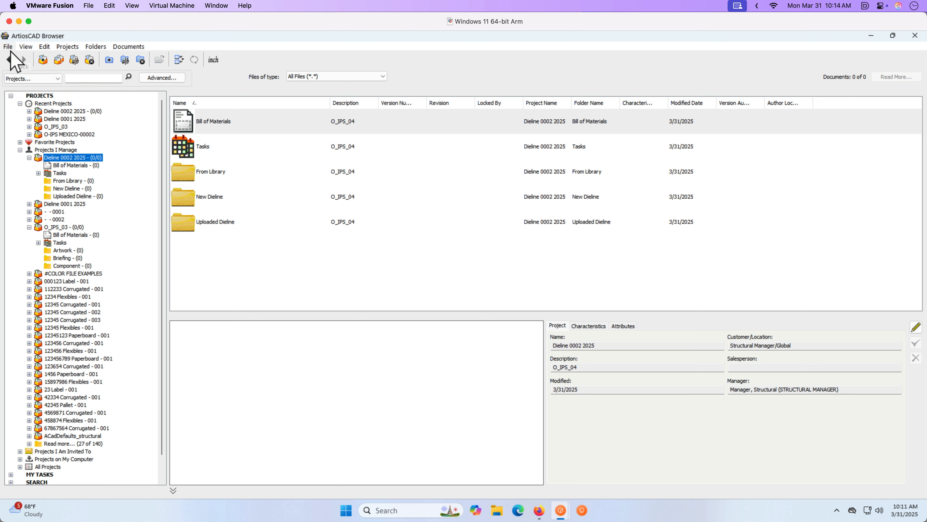
{"action": "left_click", "coordinate": [871, 36]}
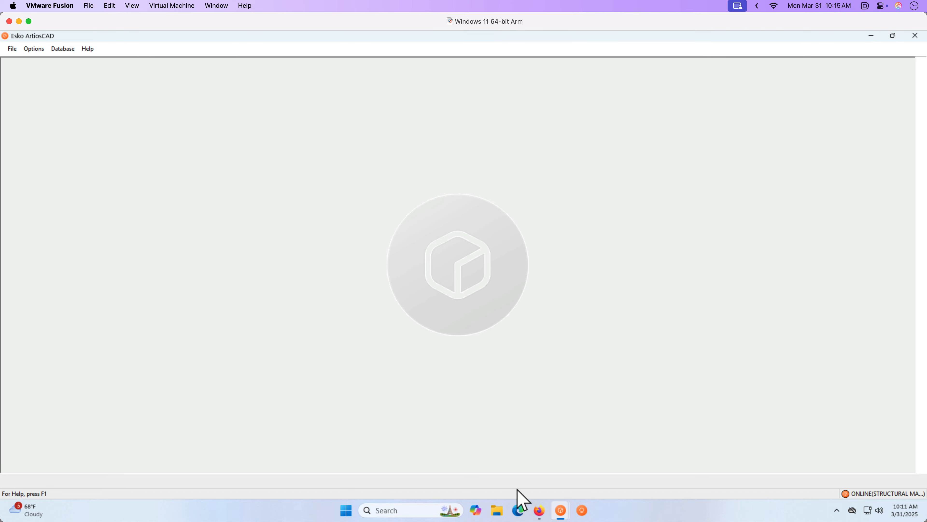
{"action": "mouse_move", "coordinate": [562, 511]}
{"action": "left_click", "coordinate": [595, 480]}
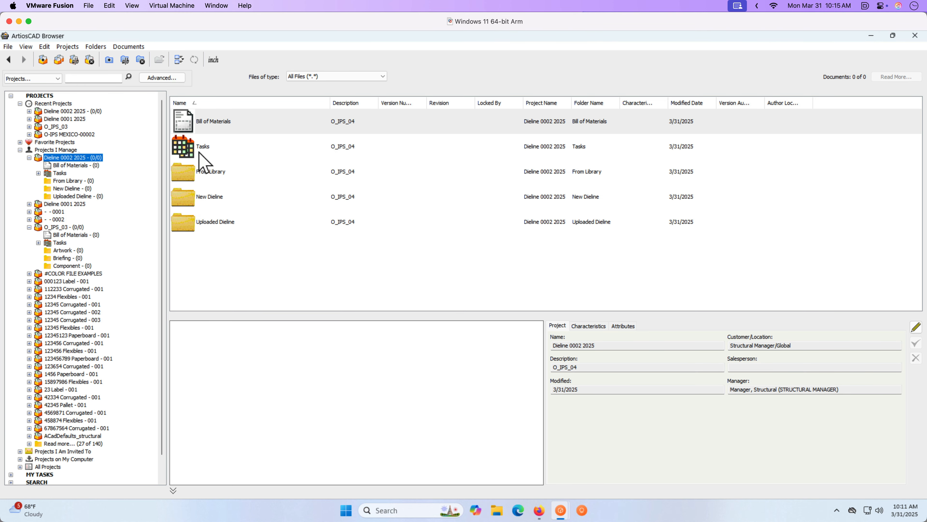
- Open the Dieline 0002 2025 project in the web browser and show its full project details
{"action": "right_click", "coordinate": [66, 161]}
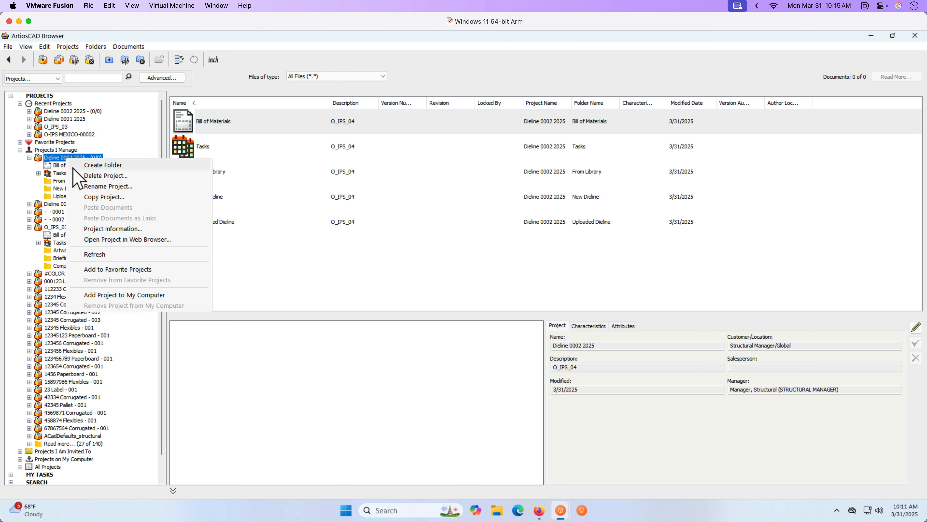
{"action": "left_click", "coordinate": [120, 240]}
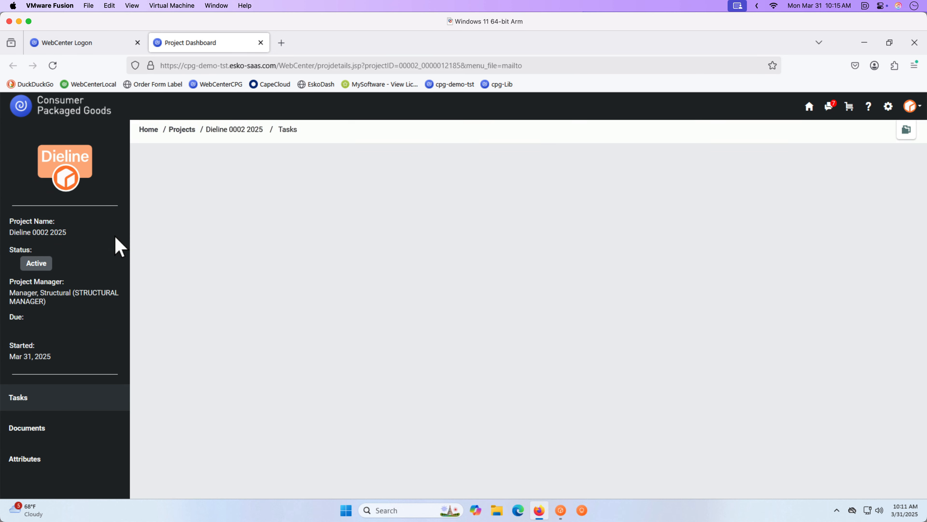
{"action": "left_click", "coordinate": [907, 131]}
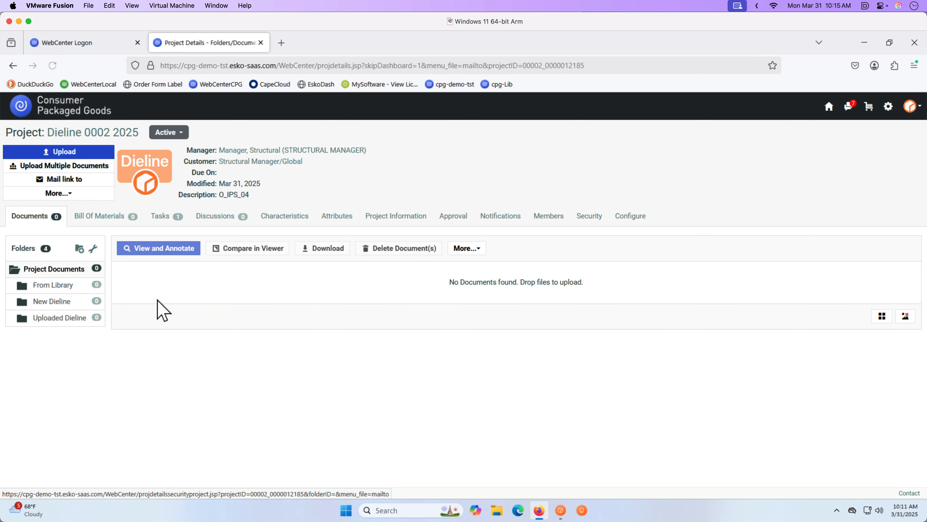
- Upload wa-40186_f2_container.igs to the project's New Dieline folder
{"action": "left_click", "coordinate": [62, 302]}
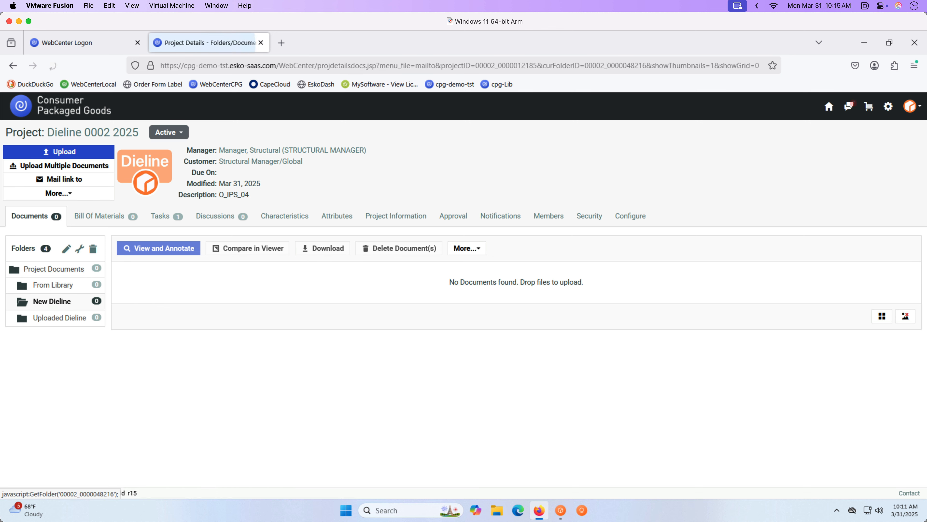
{"action": "left_click", "coordinate": [65, 153]}
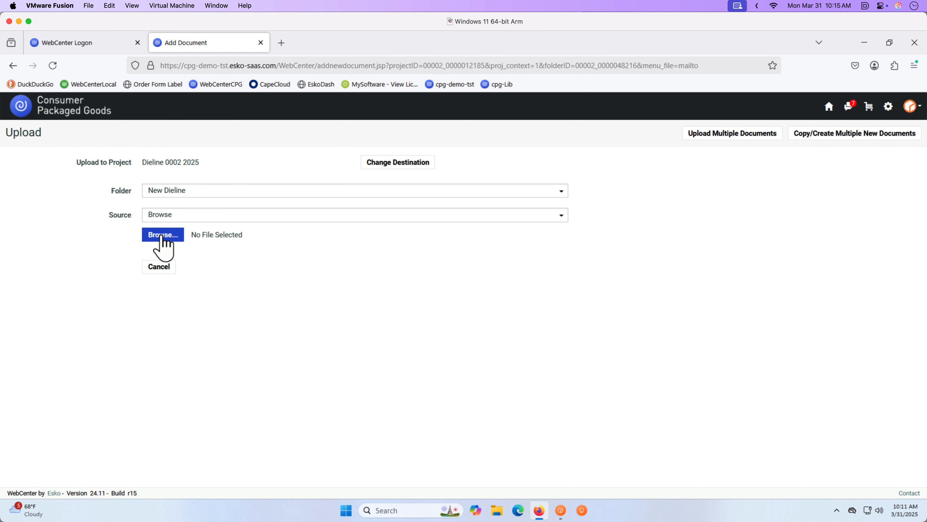
{"action": "left_click", "coordinate": [160, 236]}
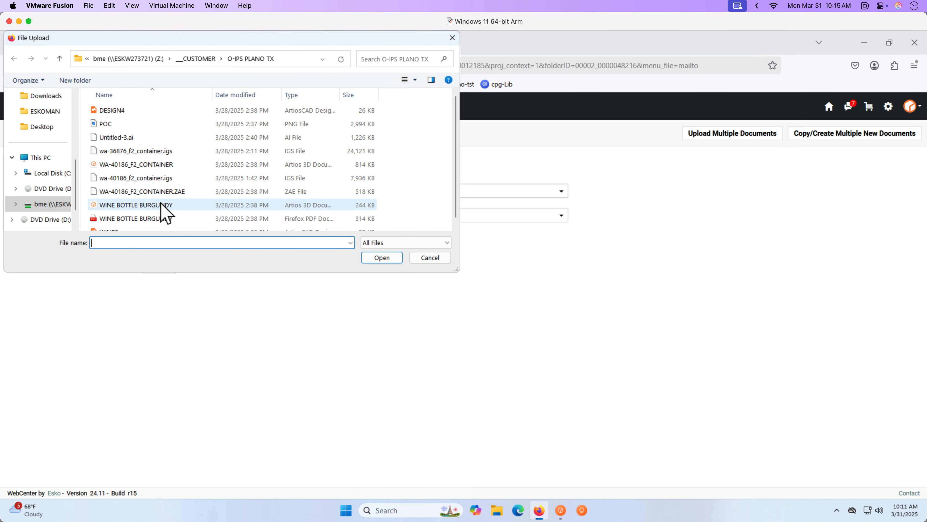
{"action": "left_click", "coordinate": [163, 179]}
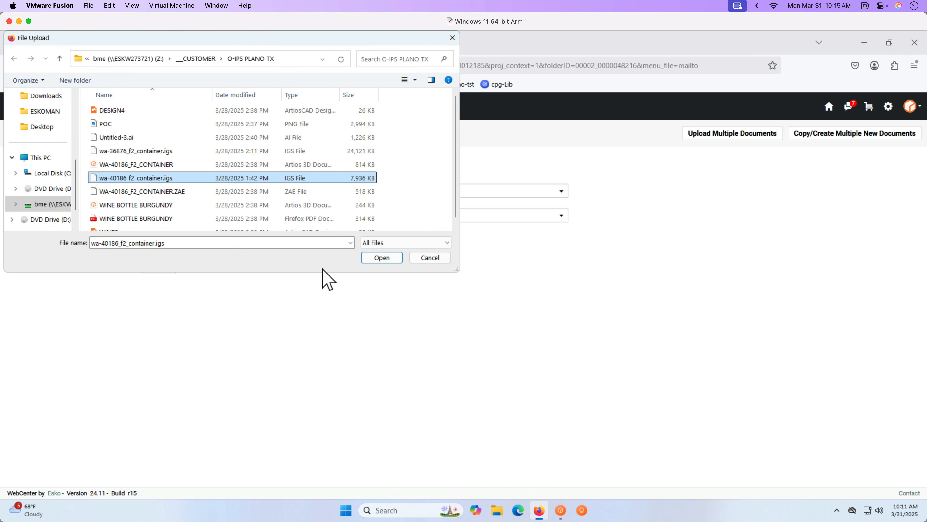
{"action": "left_click", "coordinate": [376, 258]}
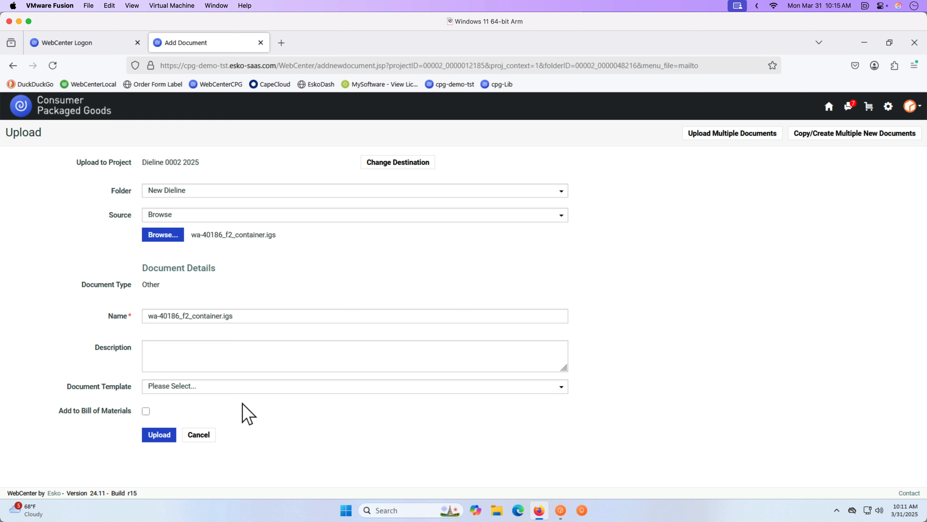
{"action": "left_click", "coordinate": [161, 434]}
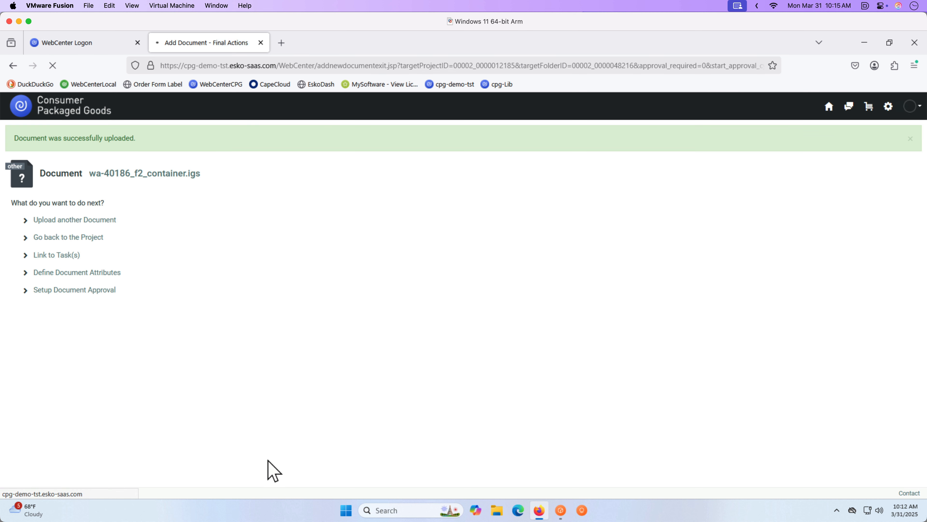
- Switch back to the ArtiosCAD Browser and refresh the contents of the Dieline 0002 2025 project's New Dieline folder
{"action": "mouse_move", "coordinate": [562, 510]}
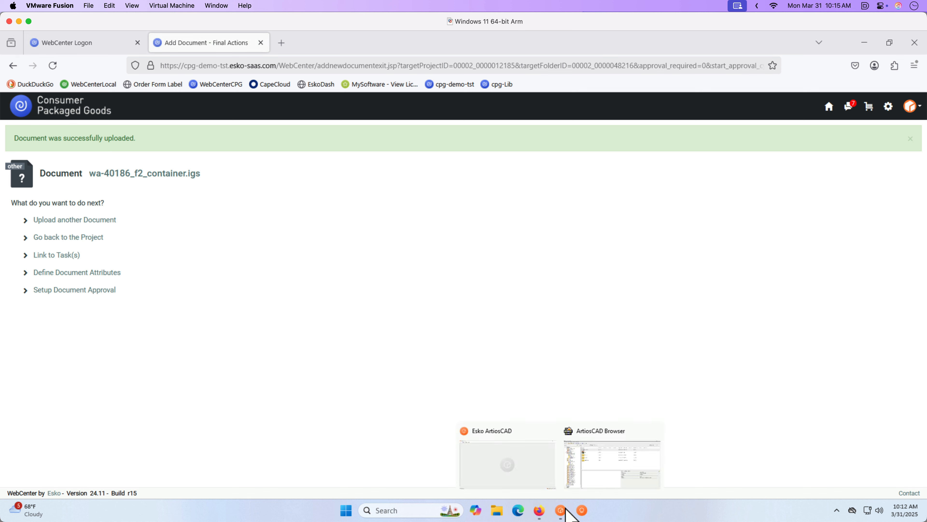
{"action": "left_click", "coordinate": [586, 477]}
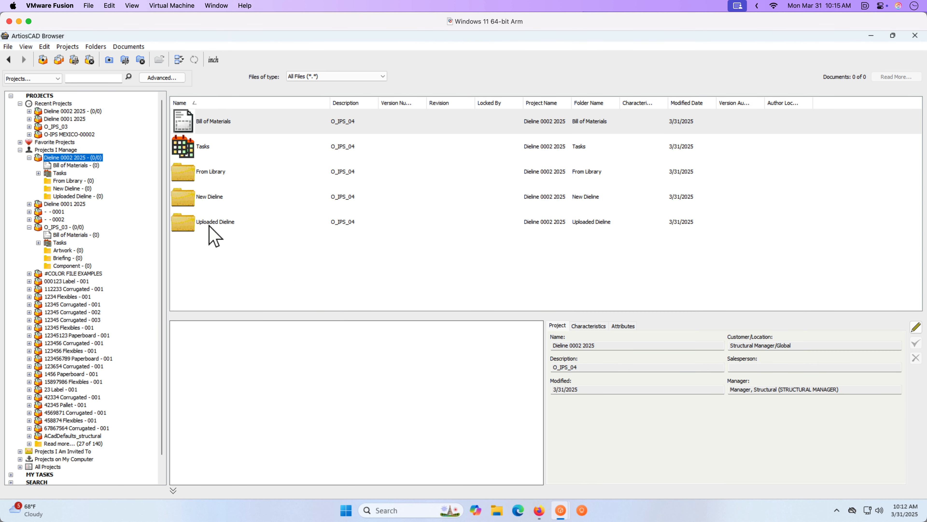
{"action": "left_click", "coordinate": [67, 189]}
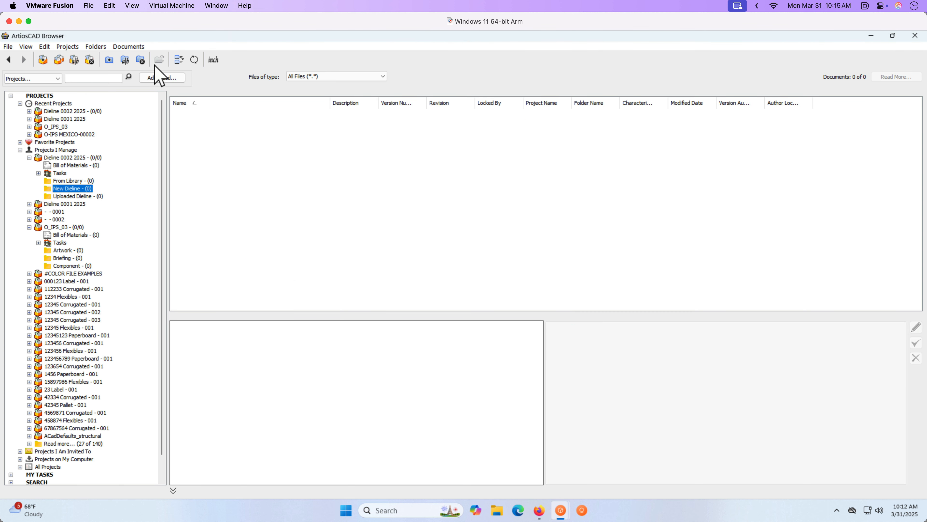
{"action": "left_click", "coordinate": [194, 60]}
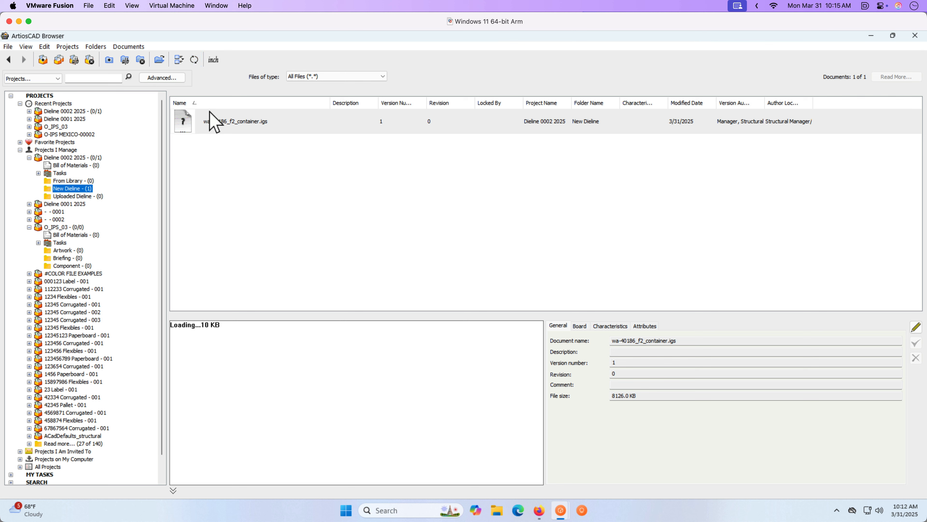
- Open wa-40186_f2_container.igs, import it as a 3D model and select the bottle
{"action": "left_click", "coordinate": [216, 123]}
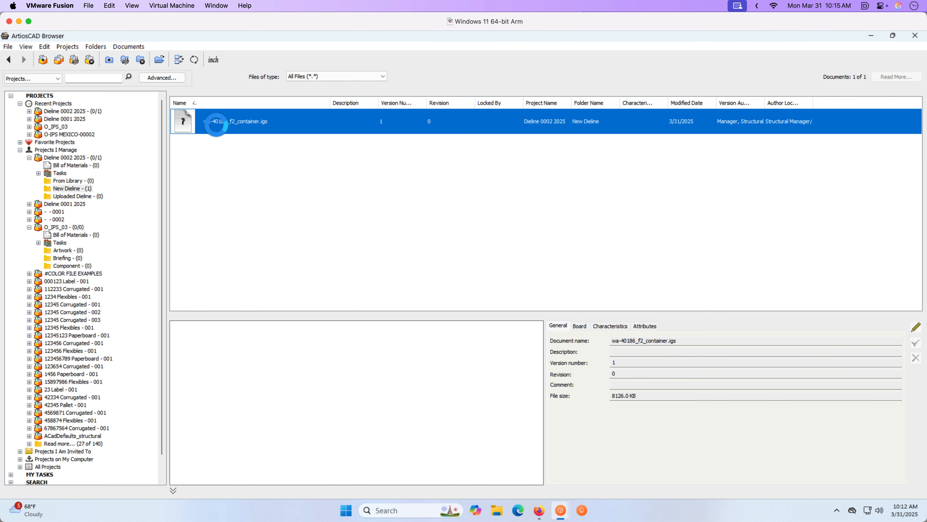
{"action": "double_click", "coordinate": [215, 124]}
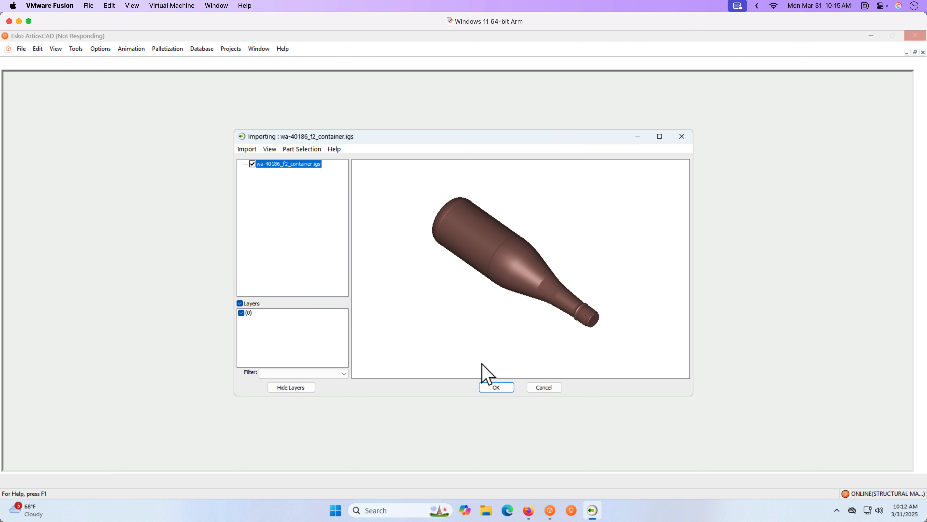
{"action": "left_click", "coordinate": [497, 387]}
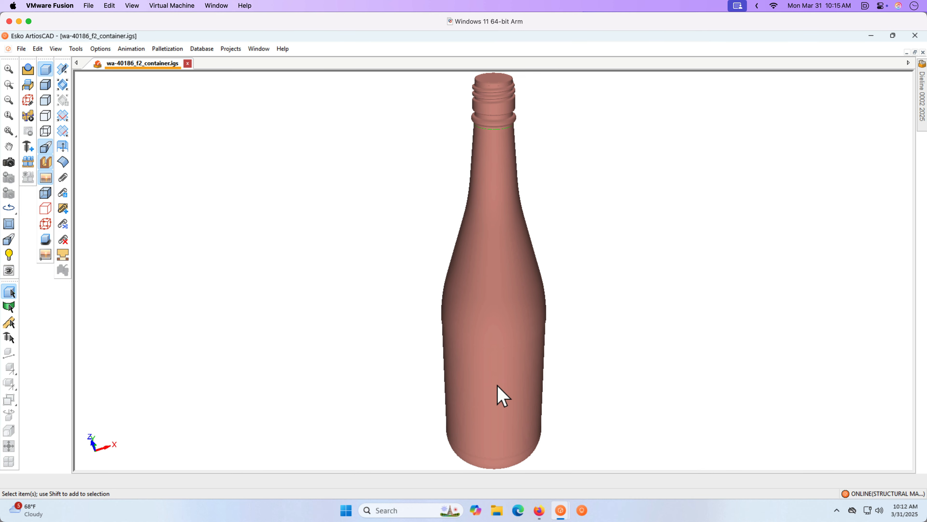
{"action": "left_click", "coordinate": [500, 395]}
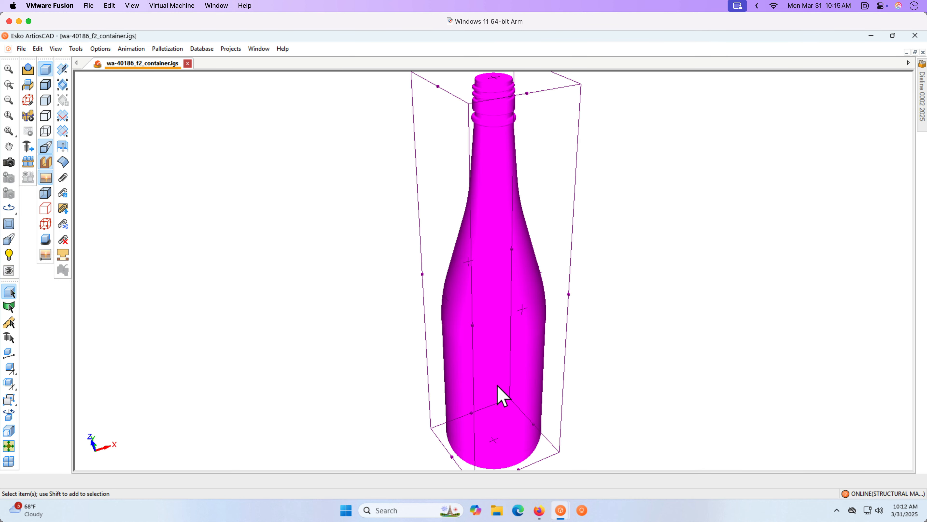
{"action": "left_click", "coordinate": [10, 462]}
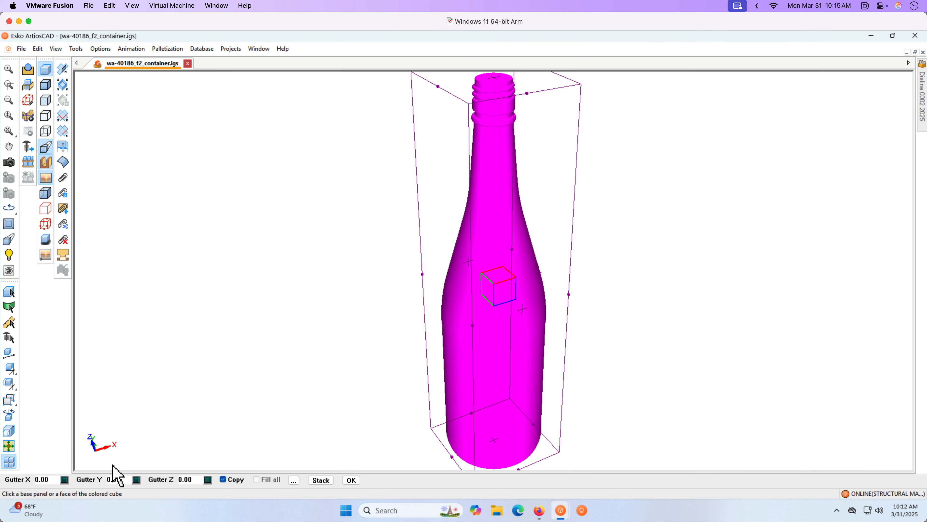
{"action": "left_click", "coordinate": [294, 480]}
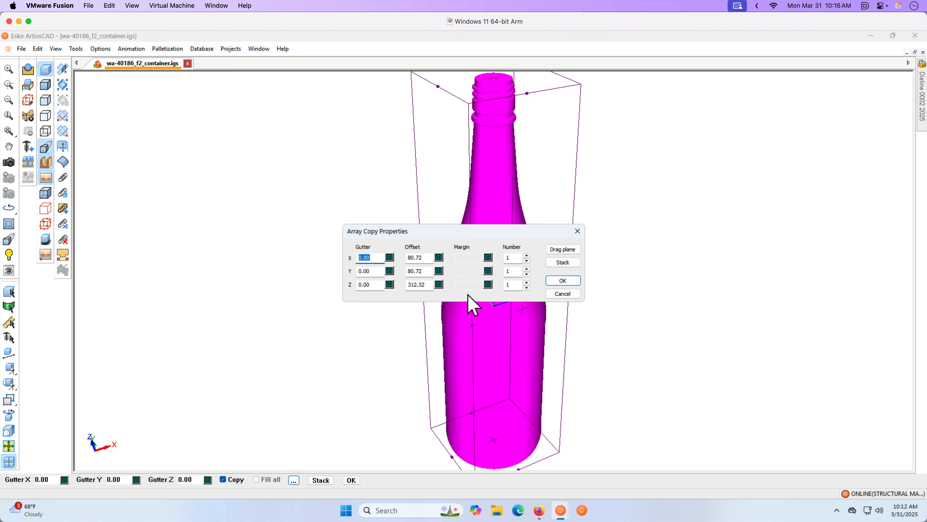
{"action": "type", "text": "12"}
{"action": "key", "text": "Tab"}
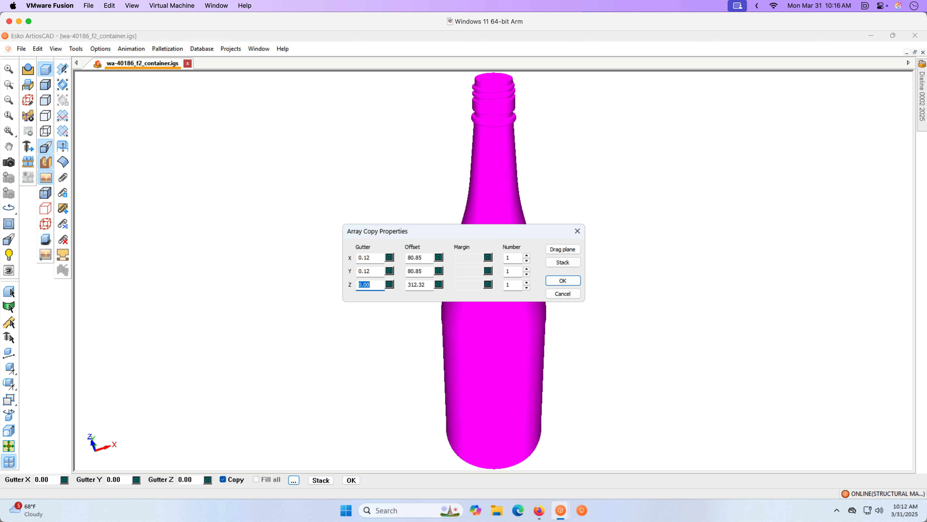
{"action": "left_click", "coordinate": [568, 294]}
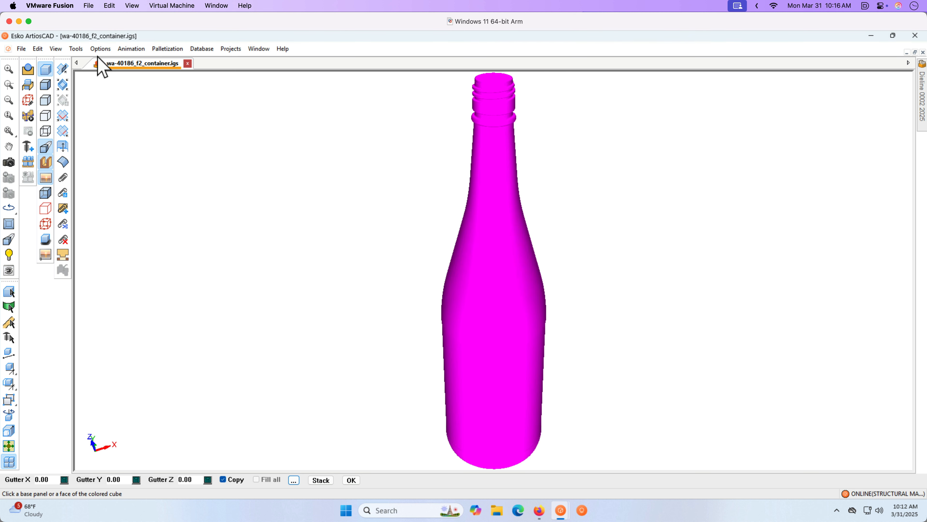
- Set the units and formatting to millimeters with three decimal places and no trailing zeros
{"action": "left_click", "coordinate": [101, 49]}
{"action": "left_click", "coordinate": [106, 64]}
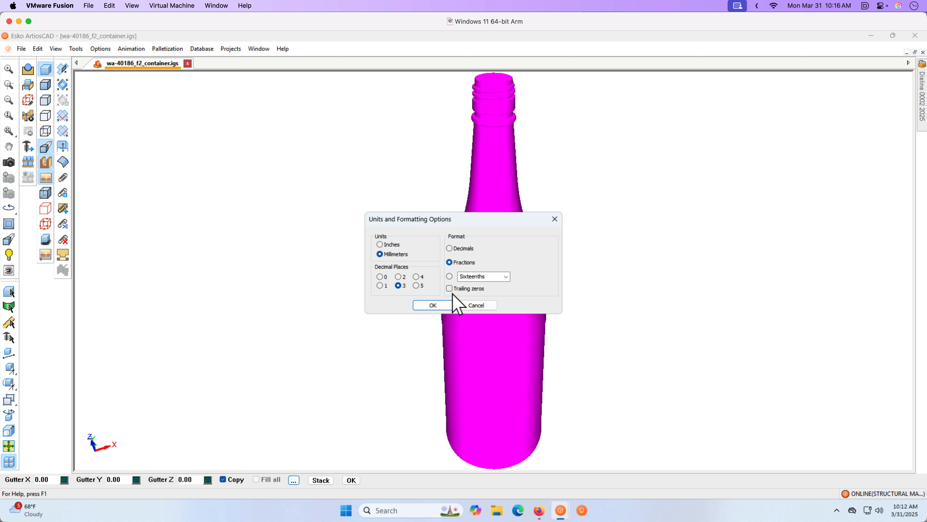
{"action": "left_click", "coordinate": [445, 306]}
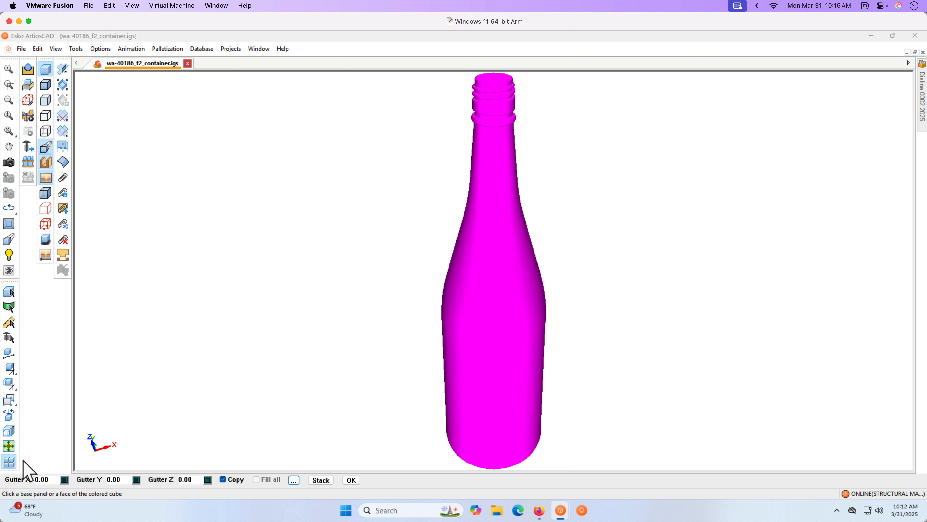
- Array-copy the bottle with 3 mm gutters in X and Y, using 2 bottles in X, 3 in Y and 1 in Z
{"action": "left_click", "coordinate": [8, 463]}
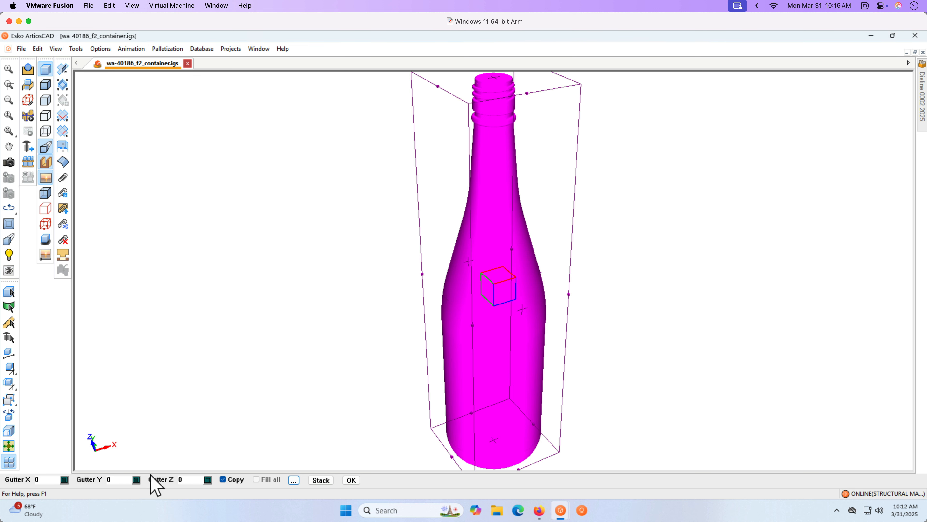
{"action": "left_click", "coordinate": [294, 480]}
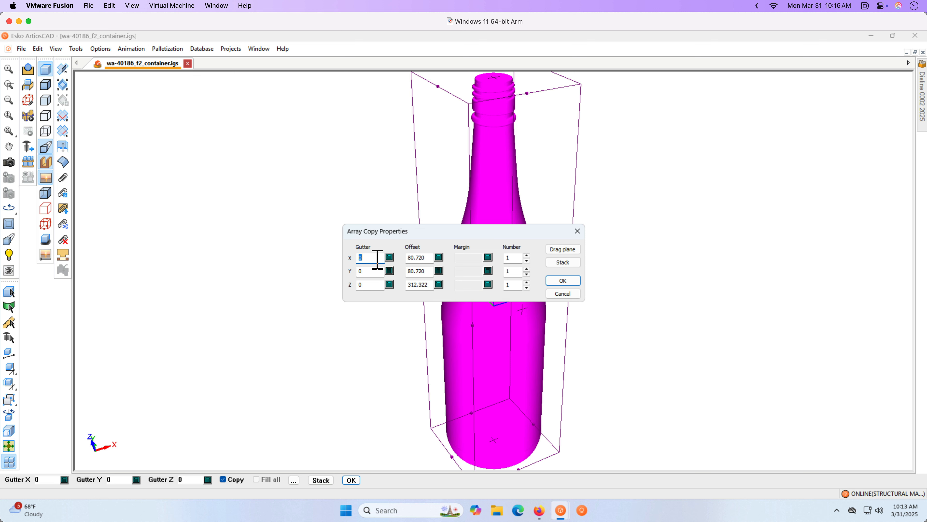
{"action": "key", "text": "Tab"}
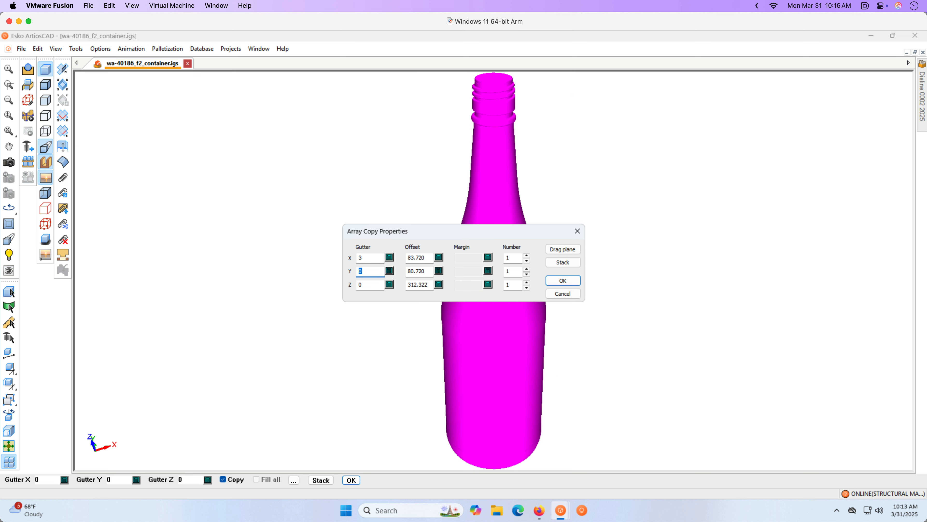
{"action": "key", "text": "Tab"}
{"action": "key", "text": "Tab"}
{"action": "type", "text": "2"}
{"action": "key", "text": "Tab"}
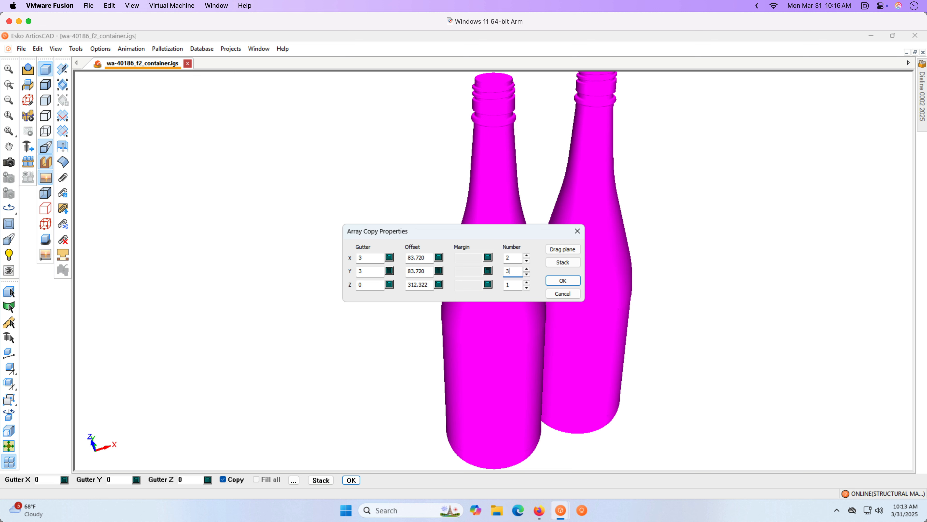
{"action": "type", "text": "3"}
{"action": "key", "text": "Tab"}
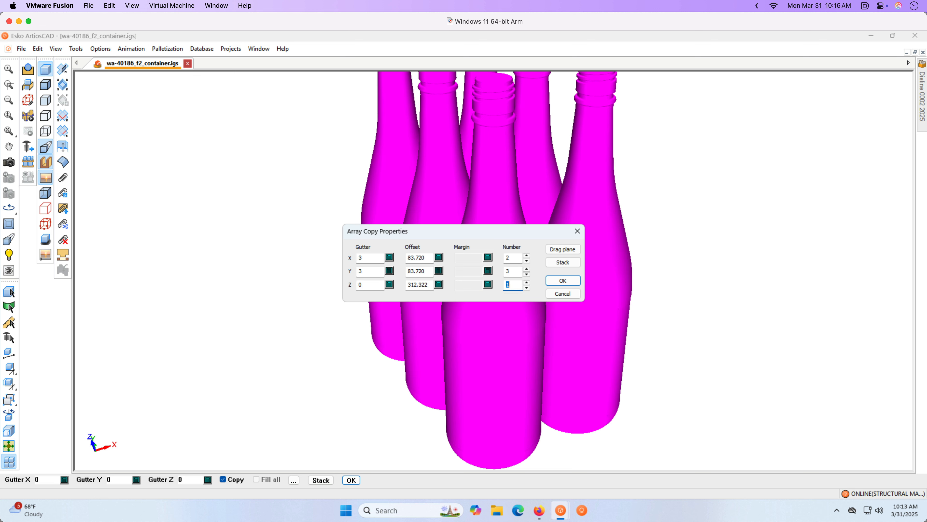
{"action": "left_click", "coordinate": [570, 282]}
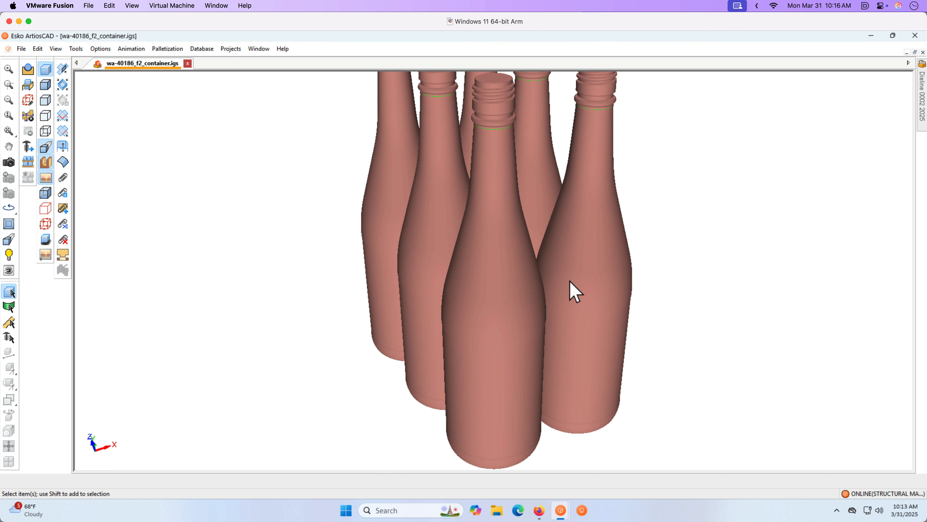
- Resize the bounding box around the six bottles to 170 mm in X, 253 mm in Y and 316 mm in Z
{"action": "left_click", "coordinate": [10, 209]}
{"action": "left_click", "coordinate": [10, 209]}
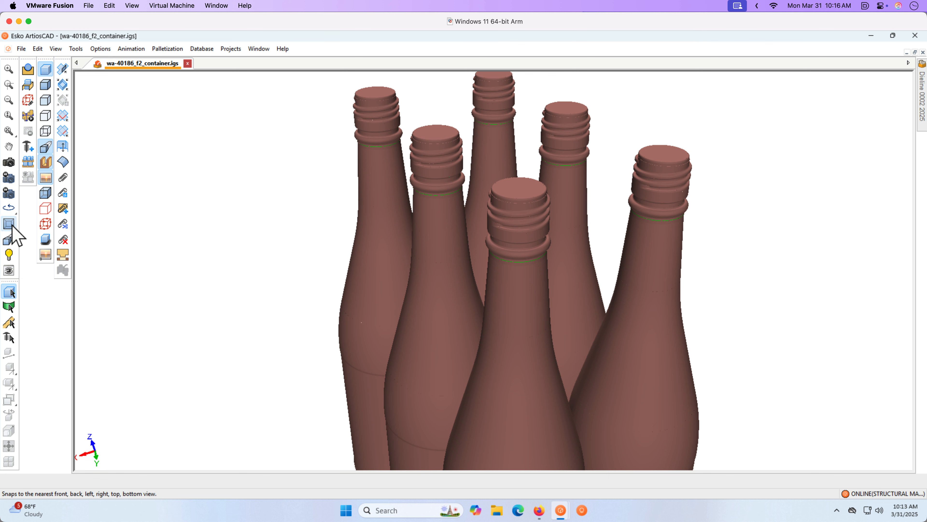
{"action": "left_click", "coordinate": [12, 225]}
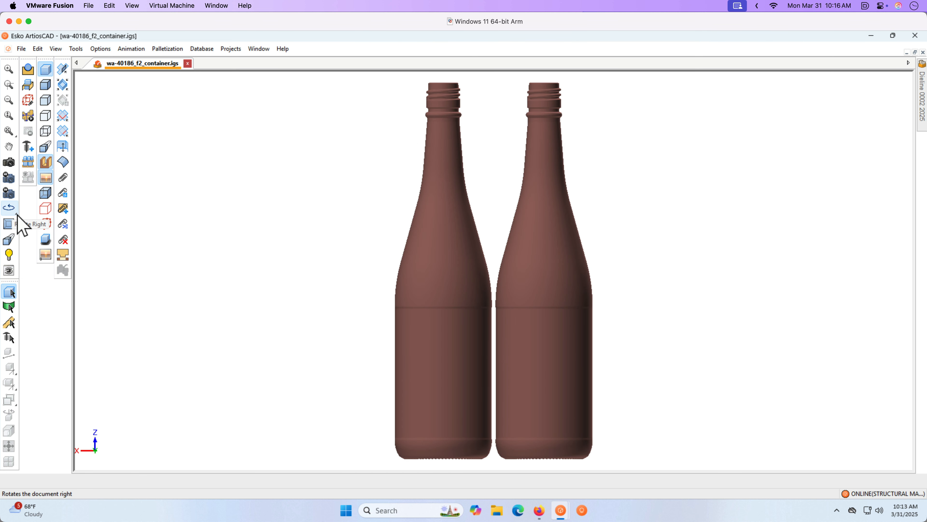
{"action": "left_click", "coordinate": [28, 100]}
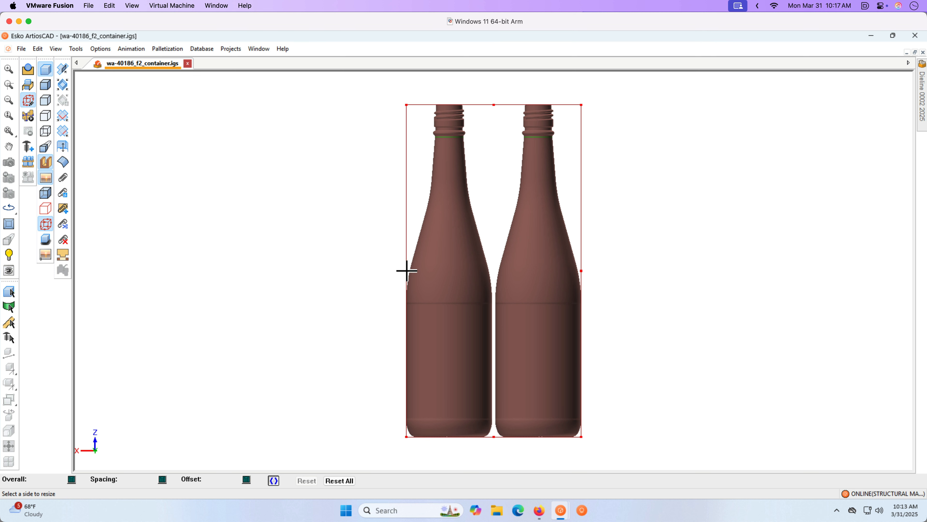
{"action": "left_click_drag", "start_coordinate": [407, 271], "coordinate": [403, 271]}
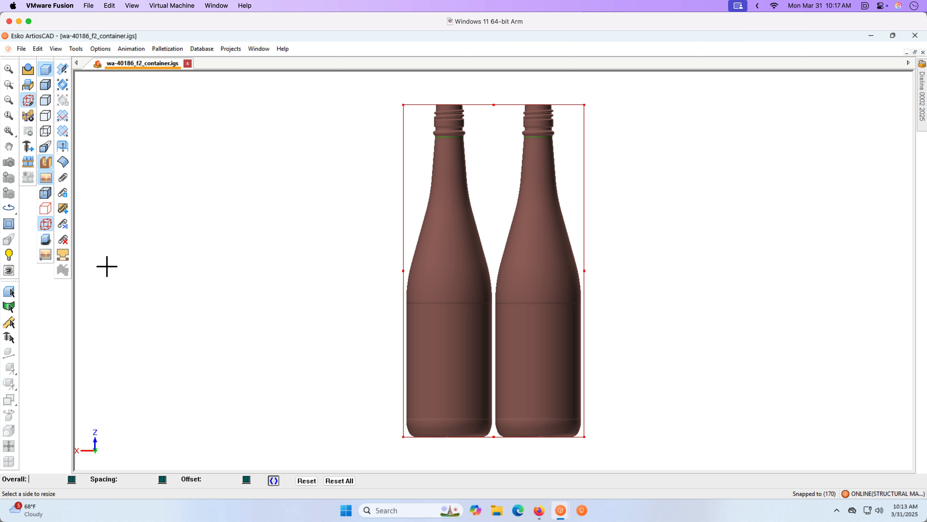
{"action": "left_click", "coordinate": [9, 208]}
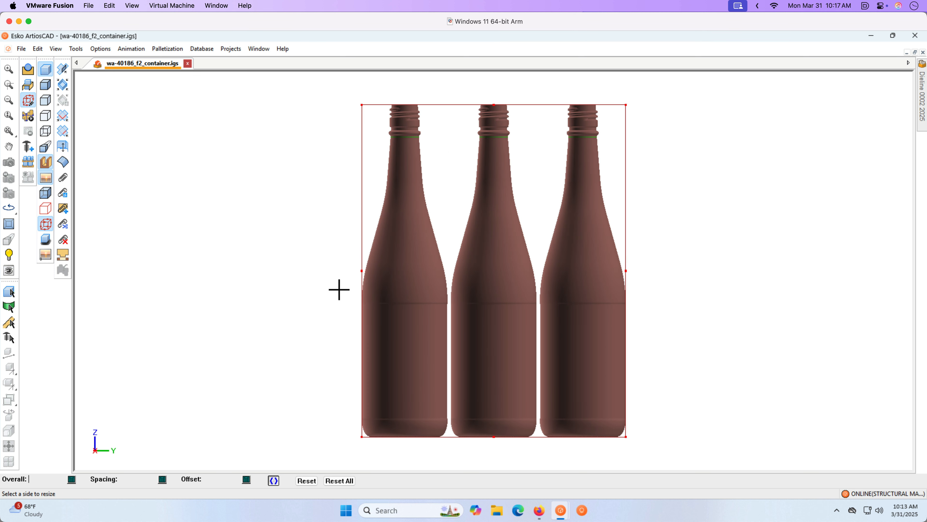
{"action": "left_click_drag", "start_coordinate": [362, 270], "coordinate": [359, 270]}
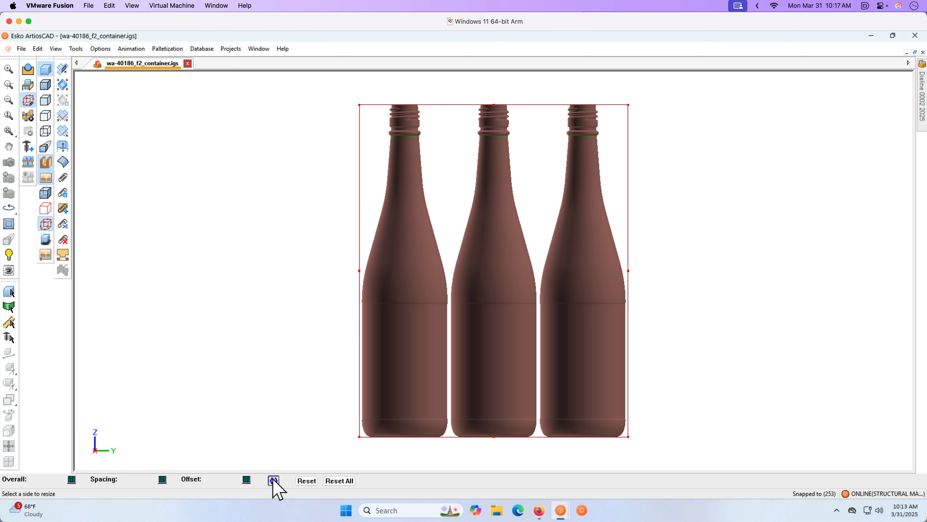
{"action": "left_click_drag", "start_coordinate": [494, 104], "coordinate": [494, 101]}
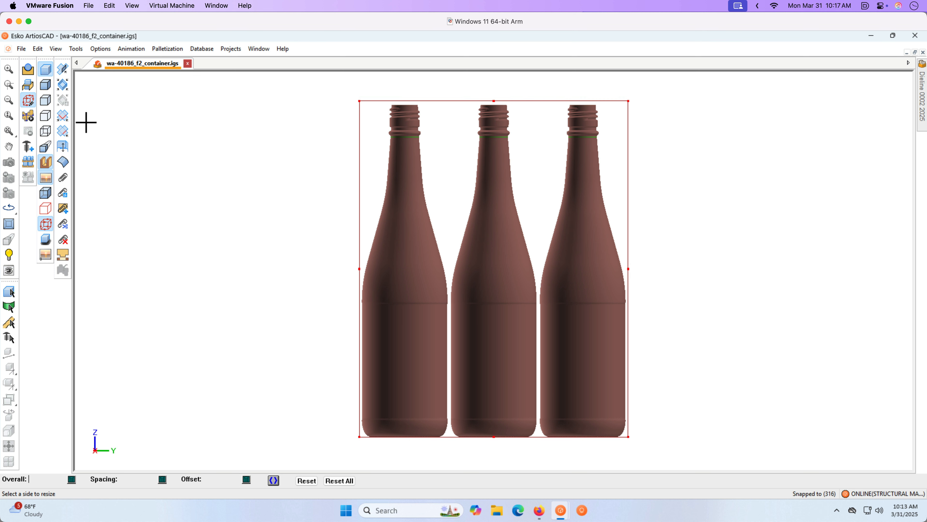
- Run a standard on the bounding box, taking its bottom Y edge as the length and its bottom X edge as the width
{"action": "left_click", "coordinate": [29, 116]}
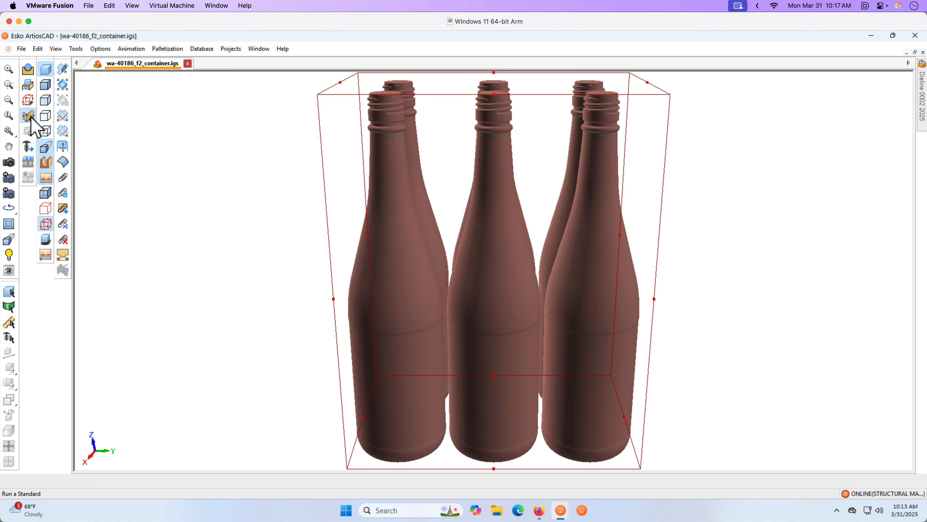
{"action": "left_click", "coordinate": [493, 375]}
{"action": "left_click", "coordinate": [626, 420]}
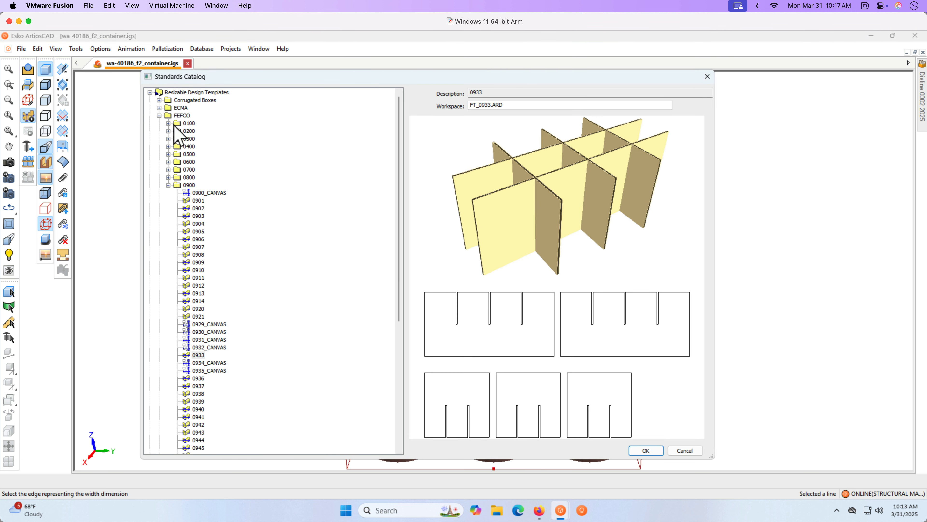
- Choose the F0204 box from the FEFCO 200 Series of the Corrugated standards catalog
{"action": "left_click", "coordinate": [159, 100]}
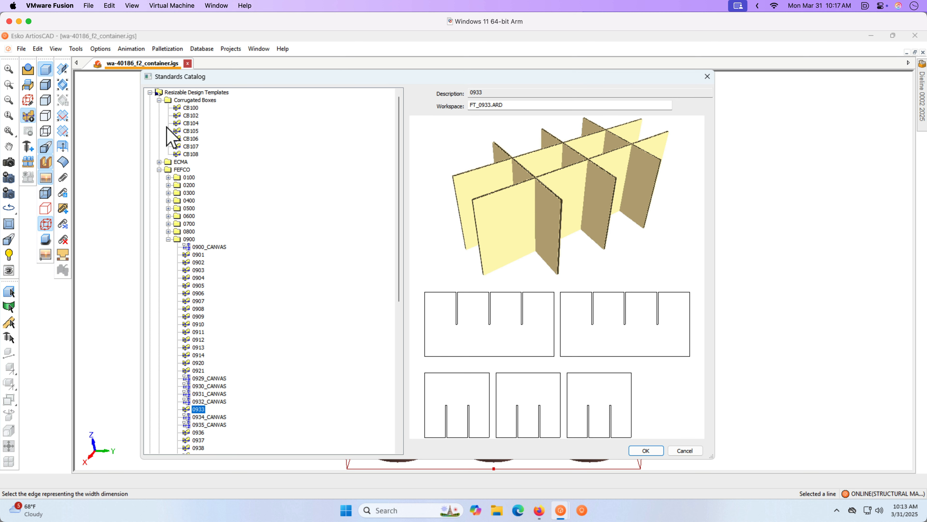
{"action": "scroll", "coordinate": [167, 127], "scroll_direction": "down", "scroll_amount": 11}
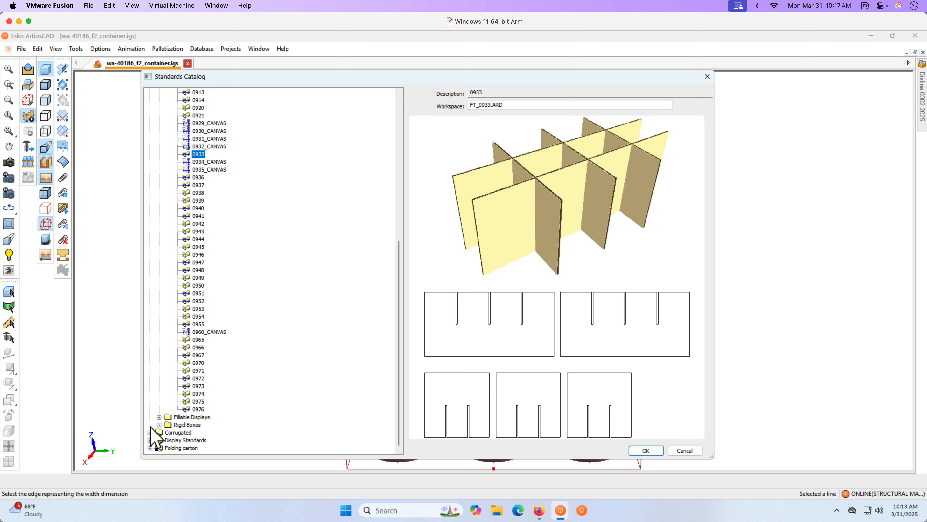
{"action": "left_click", "coordinate": [151, 432]}
{"action": "left_click", "coordinate": [159, 417]}
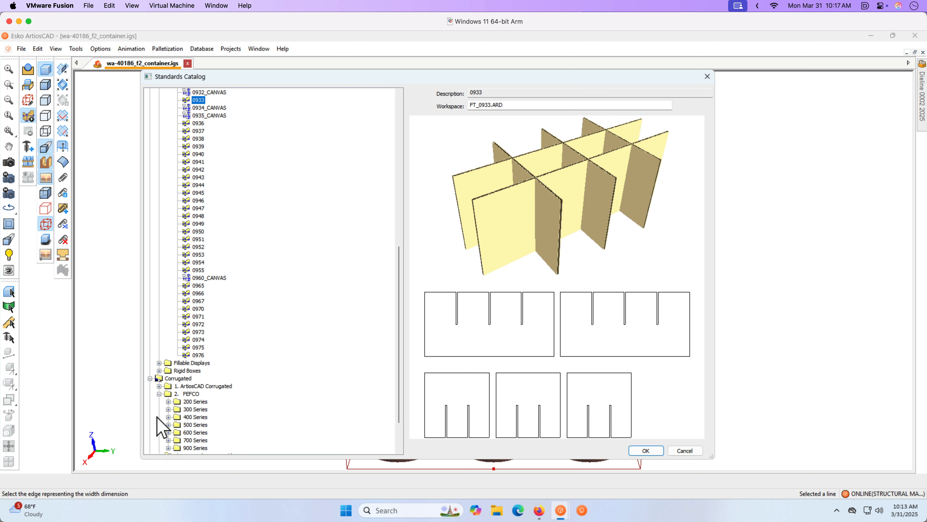
{"action": "left_click", "coordinate": [168, 401]}
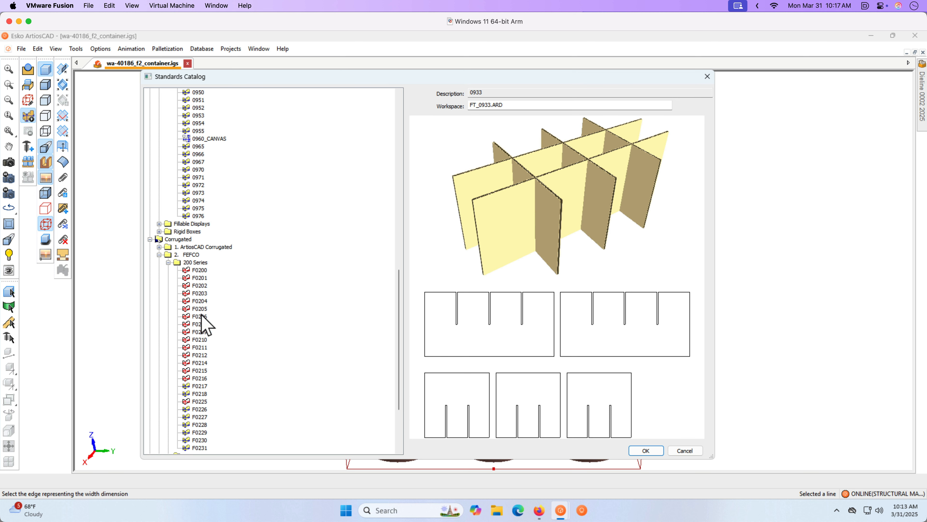
{"action": "left_click", "coordinate": [200, 301]}
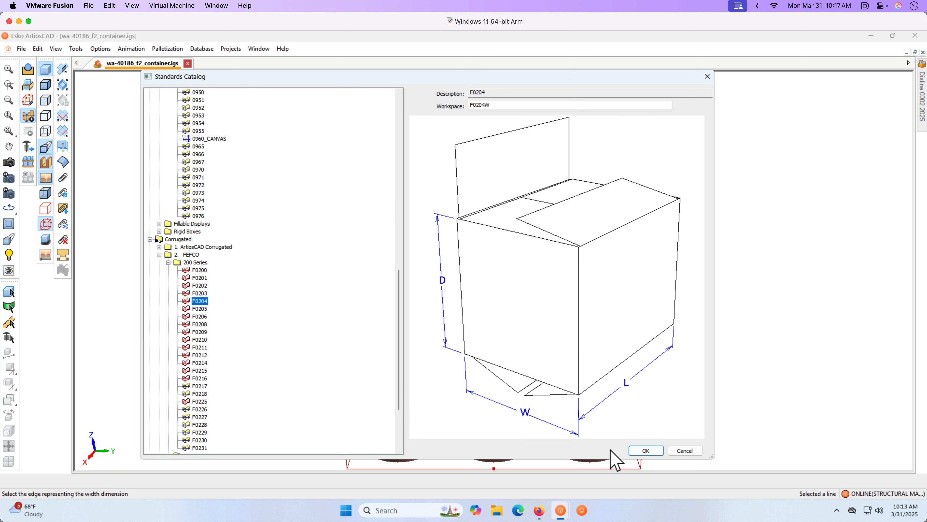
{"action": "left_click", "coordinate": [646, 452]}
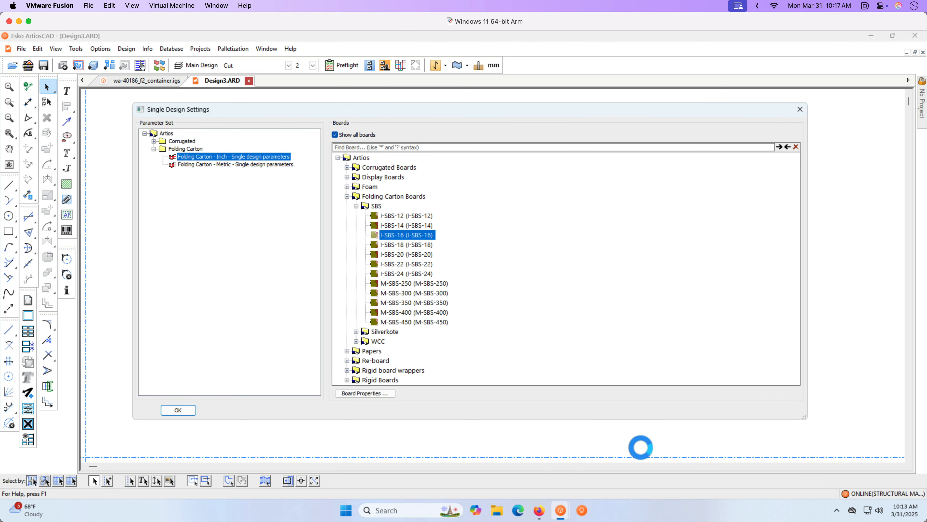
- Build the box on I-125B (I-125 B Kraft) corrugated board with the prefilled inside dimensions and add it around the bottles
{"action": "left_click", "coordinate": [347, 167]}
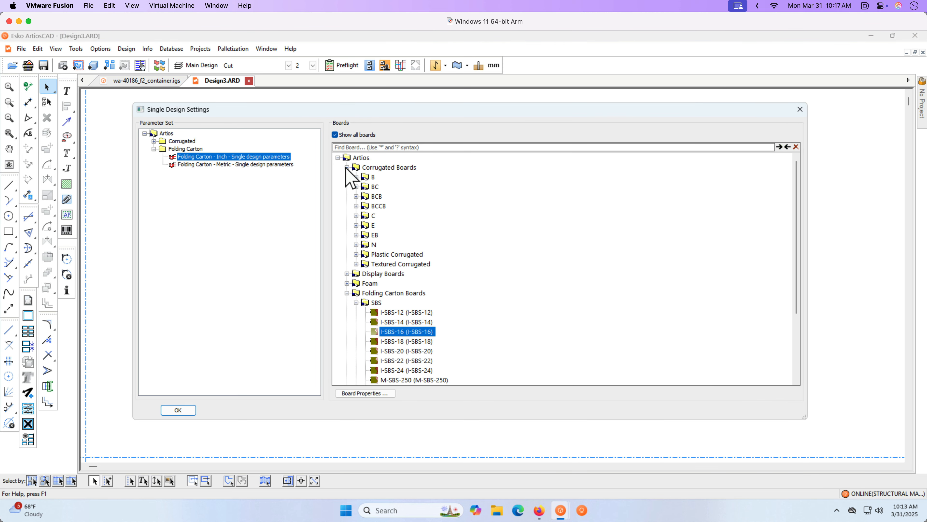
{"action": "left_click", "coordinate": [357, 177]}
{"action": "left_click", "coordinate": [388, 187]}
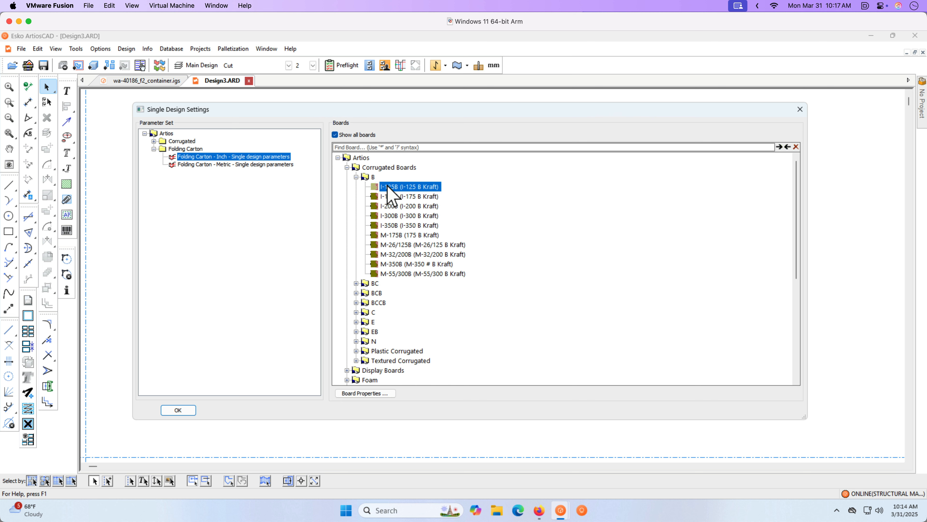
{"action": "left_click", "coordinate": [186, 409]}
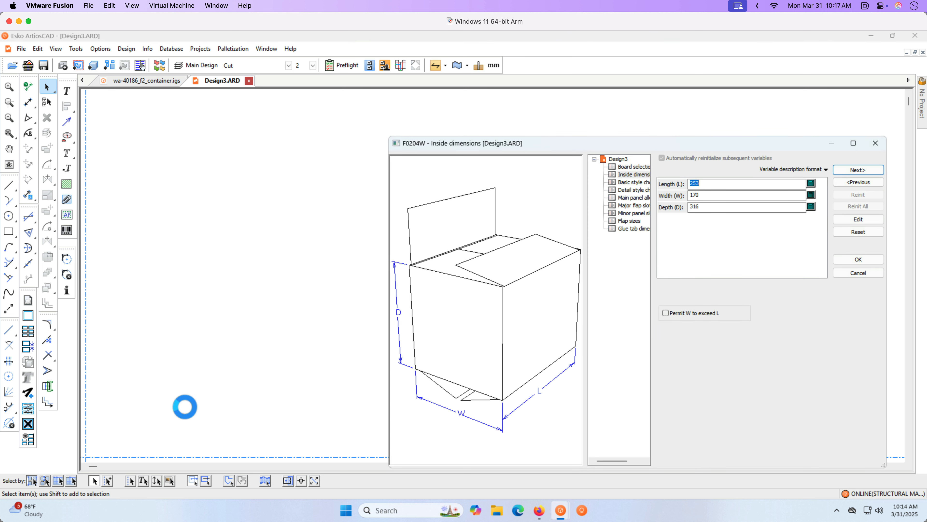
{"action": "left_click", "coordinate": [859, 259]}
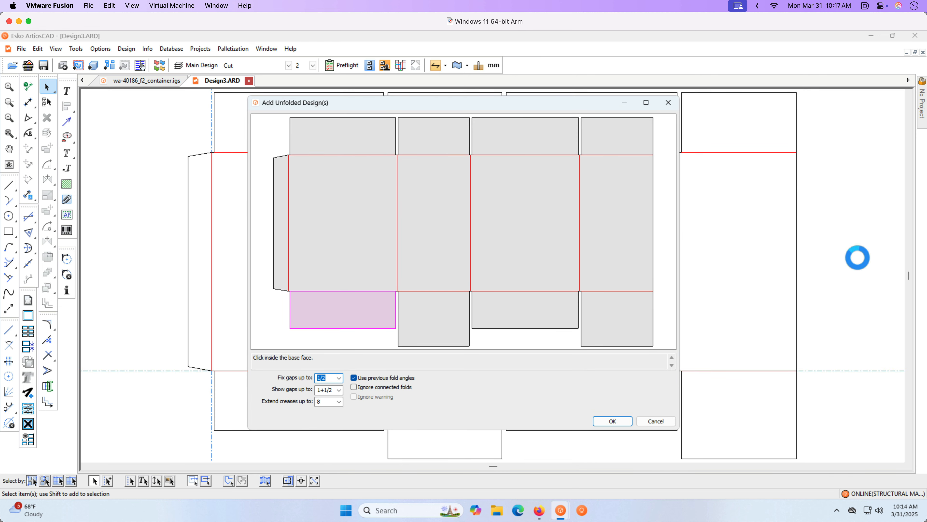
{"action": "left_click", "coordinate": [610, 421]}
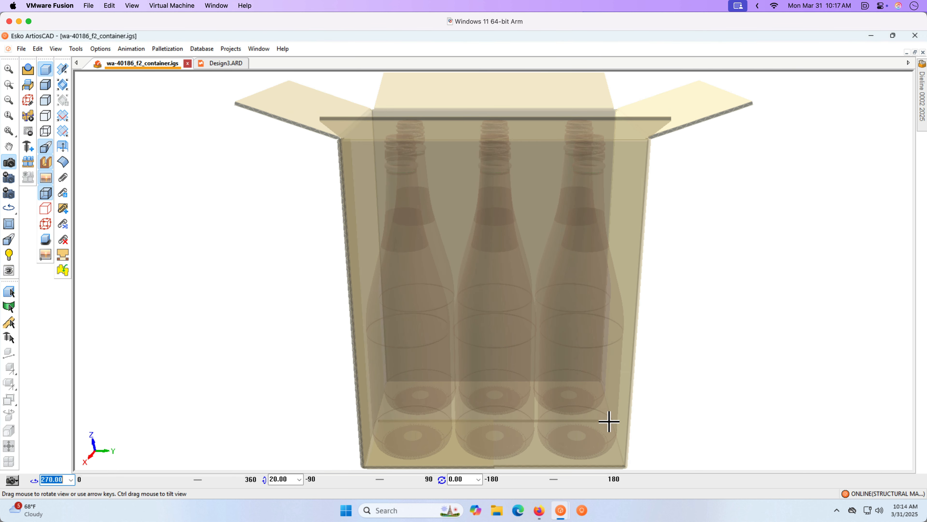
- Turn off the transparent display so the bottles and the open box are shown solid
{"action": "left_click", "coordinate": [273, 209]}
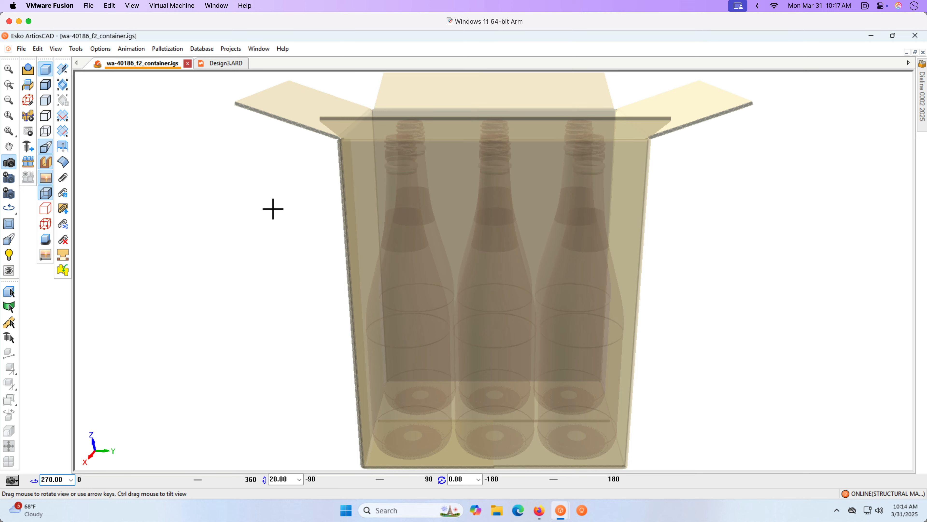
{"action": "left_click_drag", "start_coordinate": [273, 209], "coordinate": [345, 314]}
{"action": "left_click_drag", "start_coordinate": [323, 354], "coordinate": [314, 351]}
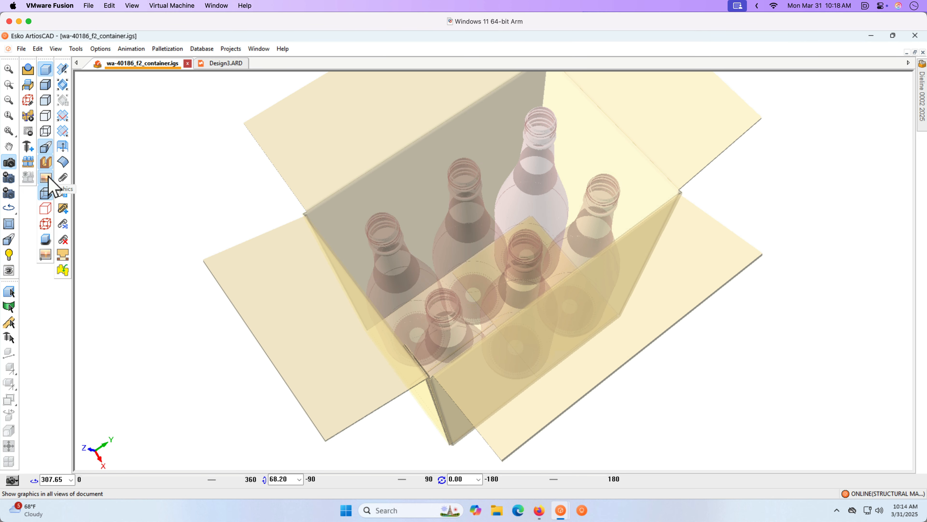
{"action": "left_click", "coordinate": [49, 195]}
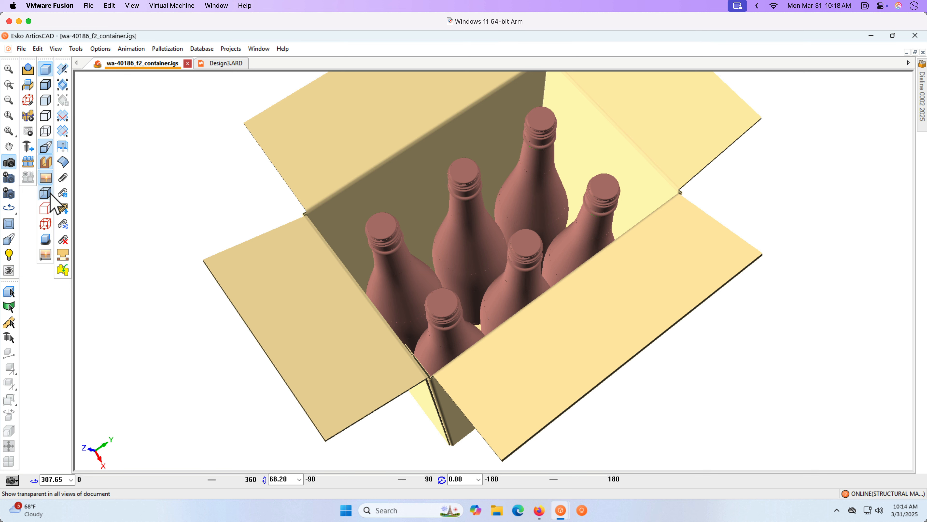
- In Design3.ARD, show the Overall Dimensions layer and add copy-area artwork panels with a 3.175 mm offset
{"action": "left_click", "coordinate": [221, 64]}
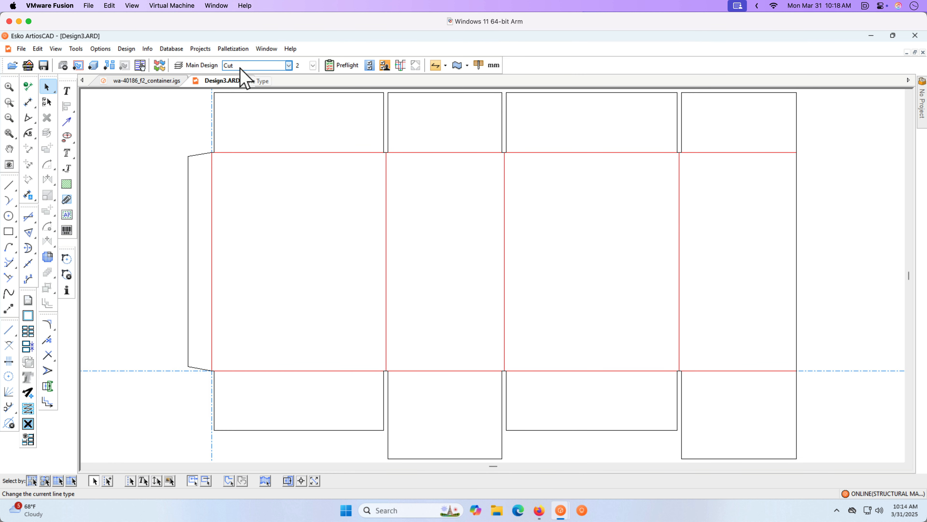
{"action": "left_click", "coordinate": [202, 68]}
{"action": "left_click", "coordinate": [183, 112]}
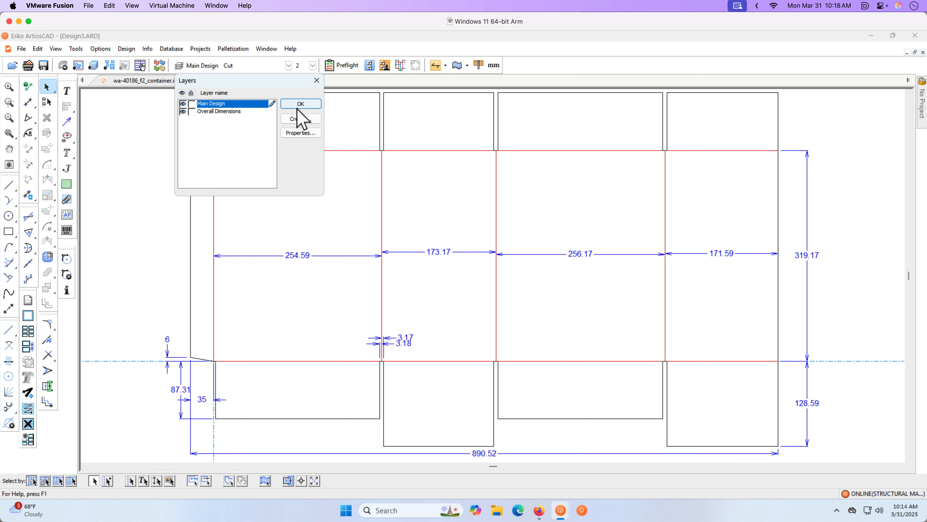
{"action": "left_click", "coordinate": [300, 104]}
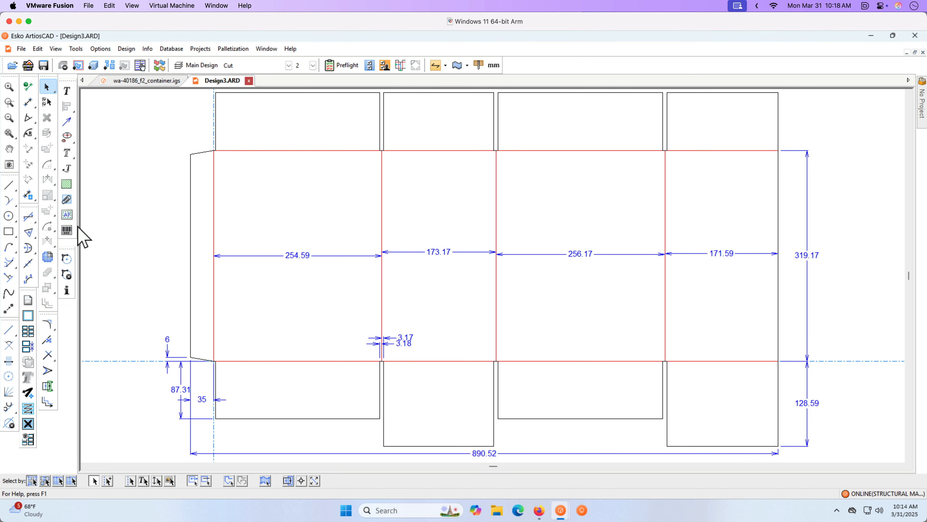
{"action": "left_click", "coordinate": [67, 214]}
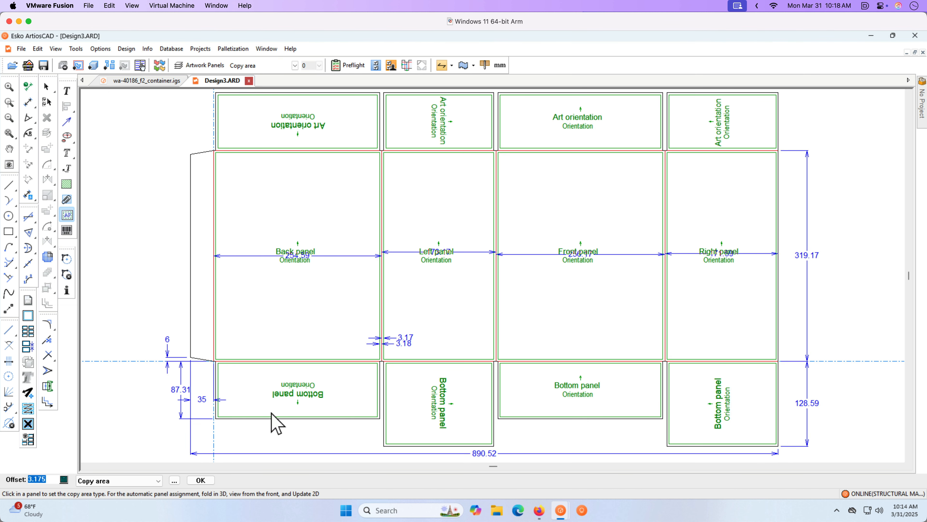
{"action": "left_click", "coordinate": [201, 480]}
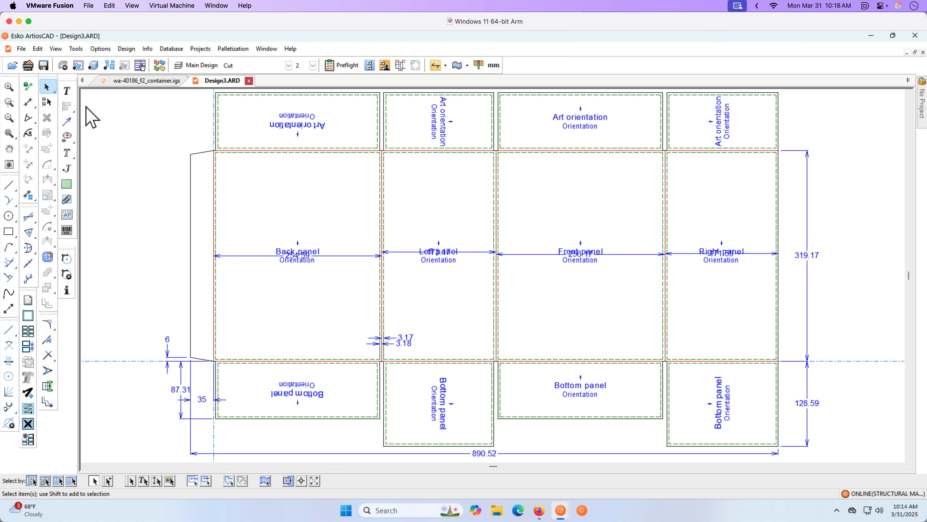
- Add an outside bleed with a 3 mm offset around the box design
{"action": "left_click", "coordinate": [76, 48]}
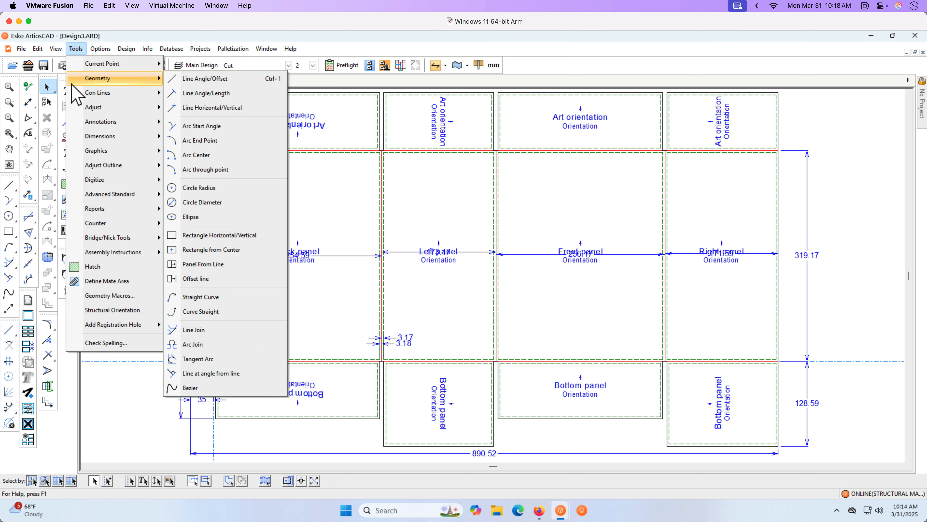
{"action": "mouse_move", "coordinate": [72, 88]}
{"action": "mouse_move", "coordinate": [73, 106]}
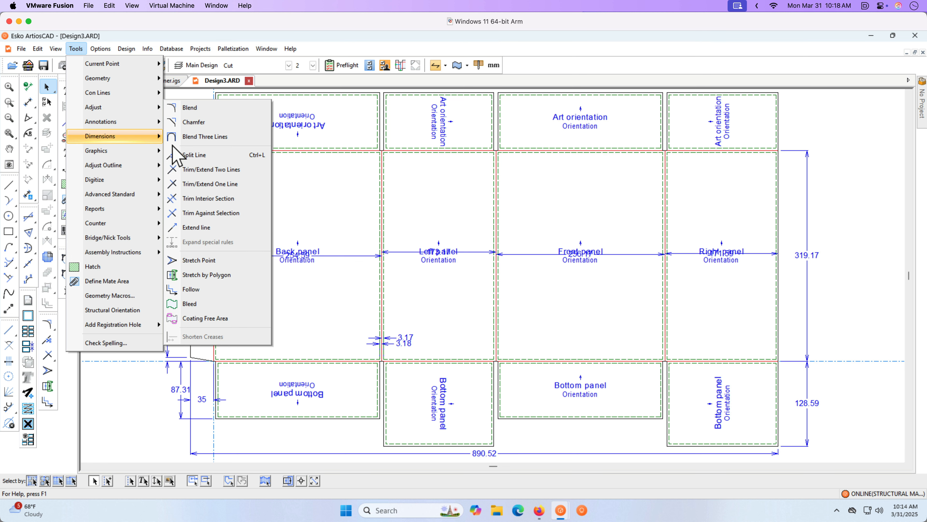
{"action": "left_click", "coordinate": [196, 303]}
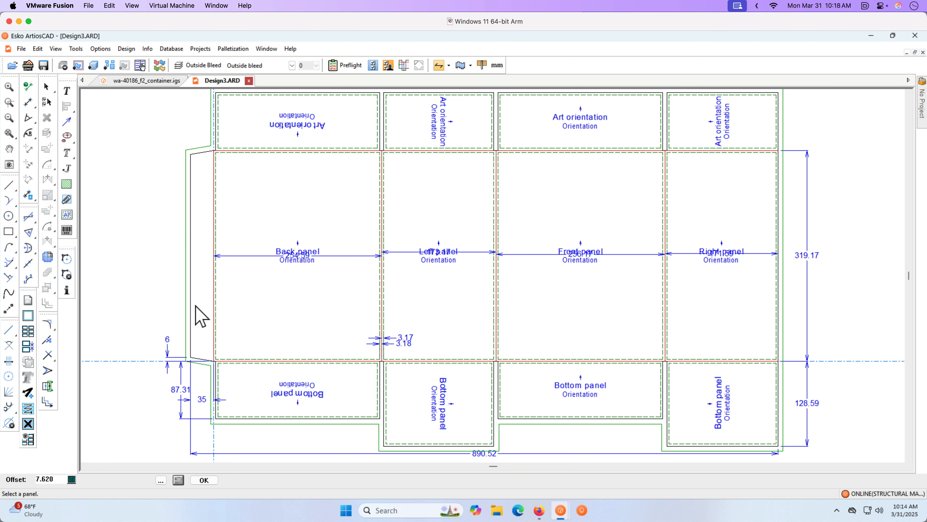
{"action": "double_click", "coordinate": [35, 478]}
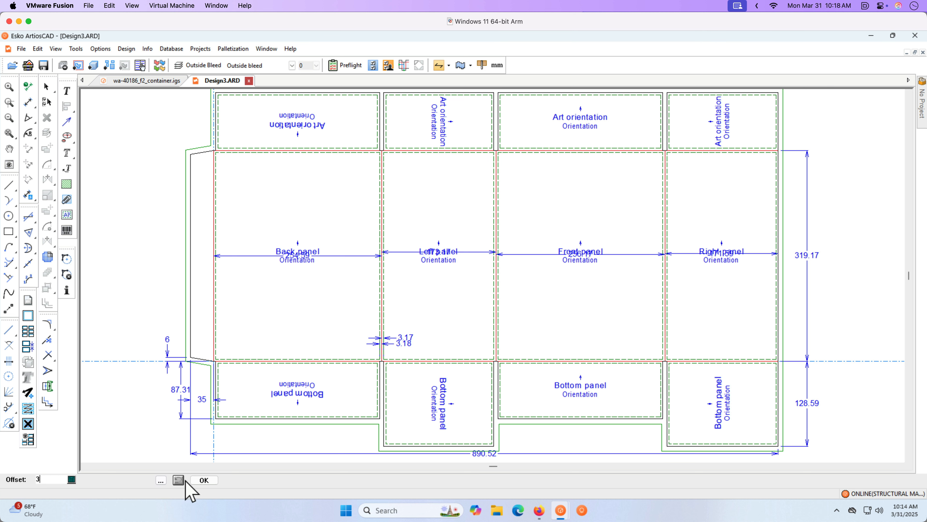
{"action": "left_click", "coordinate": [199, 480]}
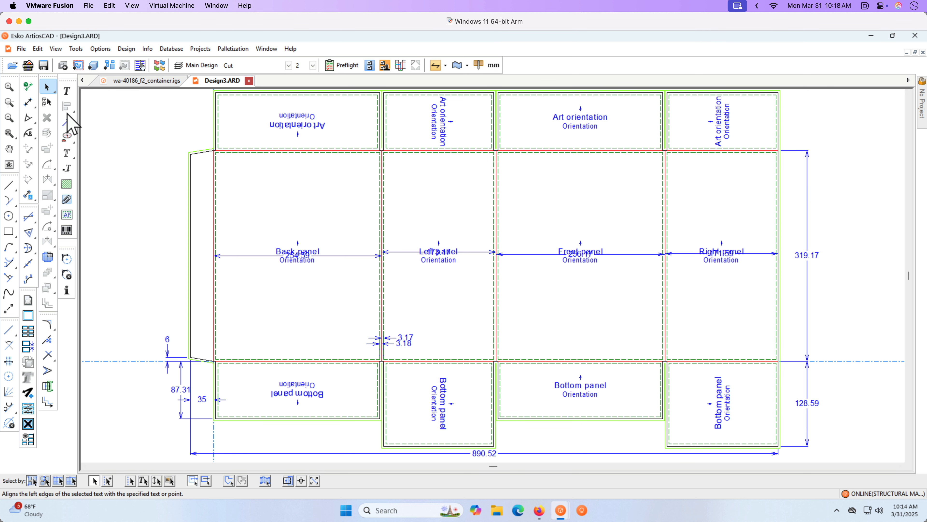
- Save the box design as DESIGN1.ARD in the New Dieline folder of project Dieline 0002 2025, added to the bill of materials, accepting the database information
{"action": "left_click", "coordinate": [20, 50]}
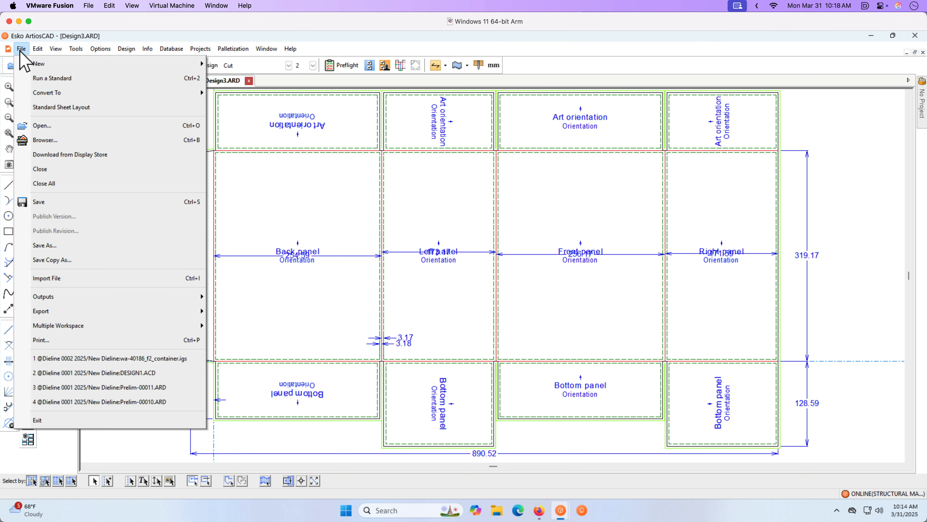
{"action": "left_click", "coordinate": [39, 245]}
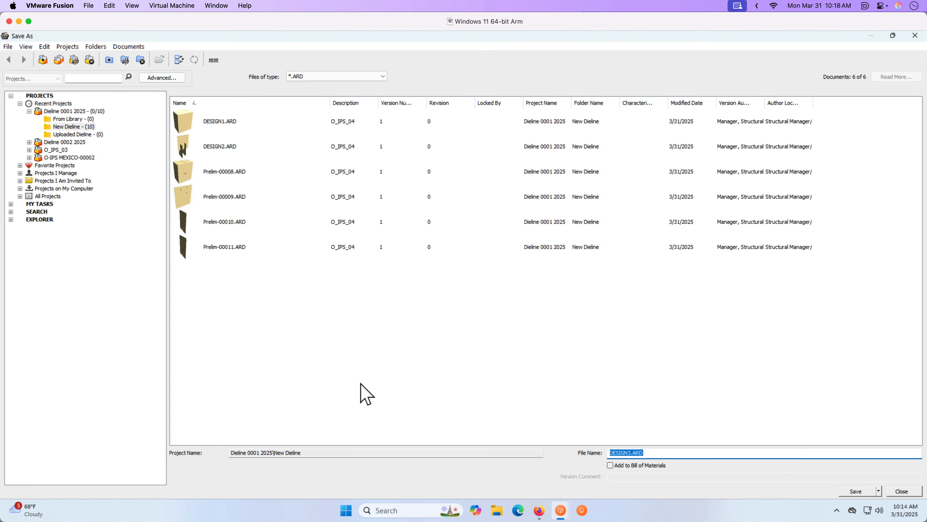
{"action": "left_click", "coordinate": [631, 453]}
{"action": "left_click", "coordinate": [612, 467]}
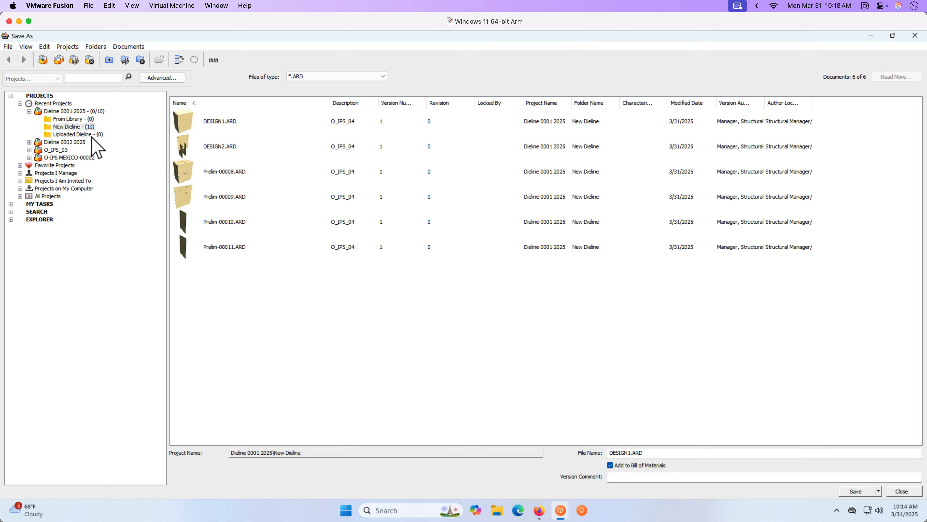
{"action": "left_click", "coordinate": [83, 143]}
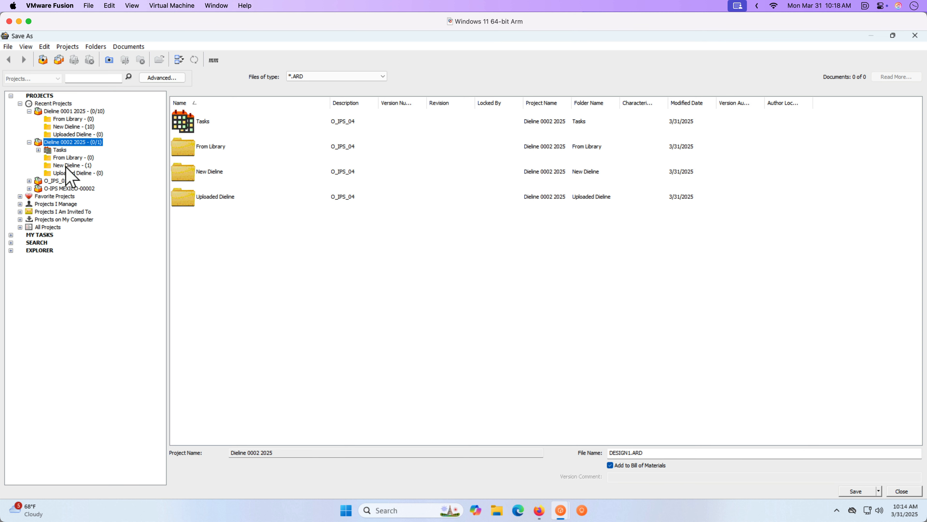
{"action": "left_click", "coordinate": [67, 165]}
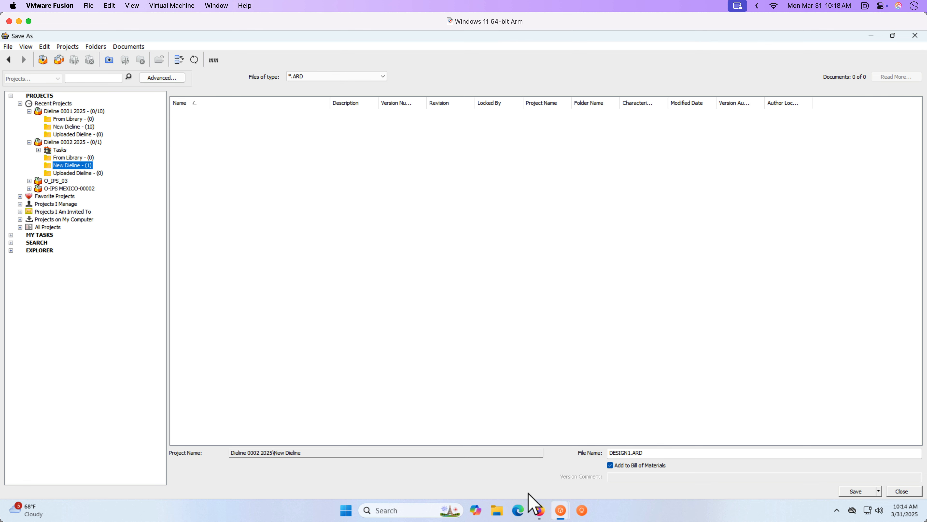
{"action": "left_click", "coordinate": [855, 491]}
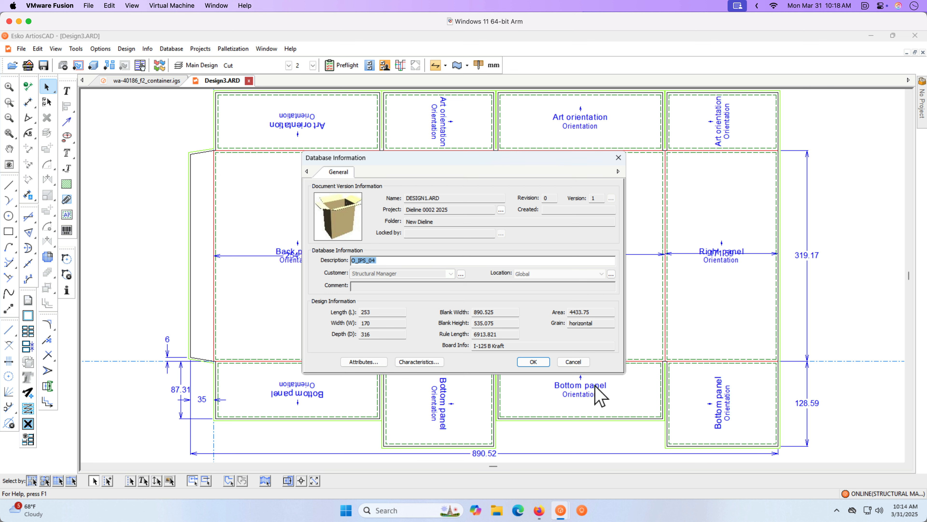
{"action": "left_click", "coordinate": [533, 362]}
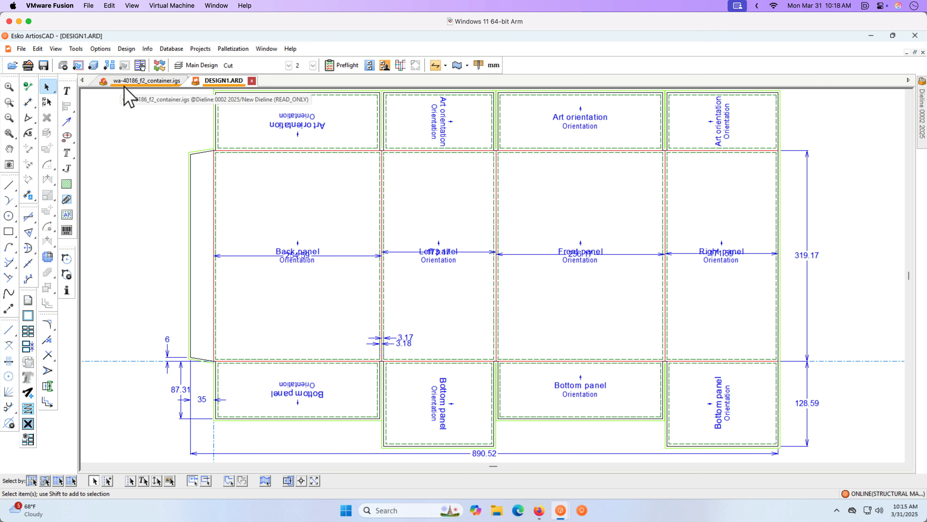
- Open the standards catalog to run another standard and expand the Resizable Design Templates with their ECMA and Corrugated Boxes groups
{"action": "left_click", "coordinate": [21, 49]}
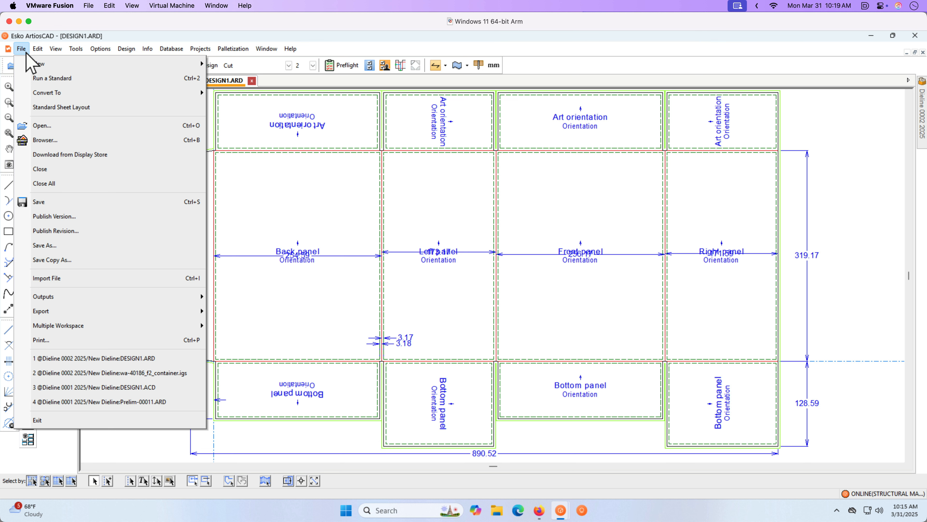
{"action": "left_click", "coordinate": [29, 79]}
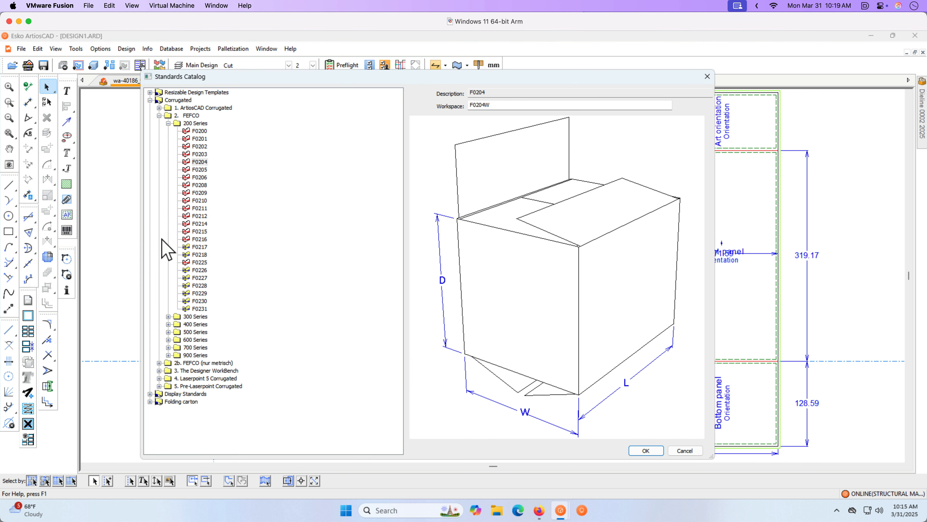
{"action": "left_click", "coordinate": [150, 93]}
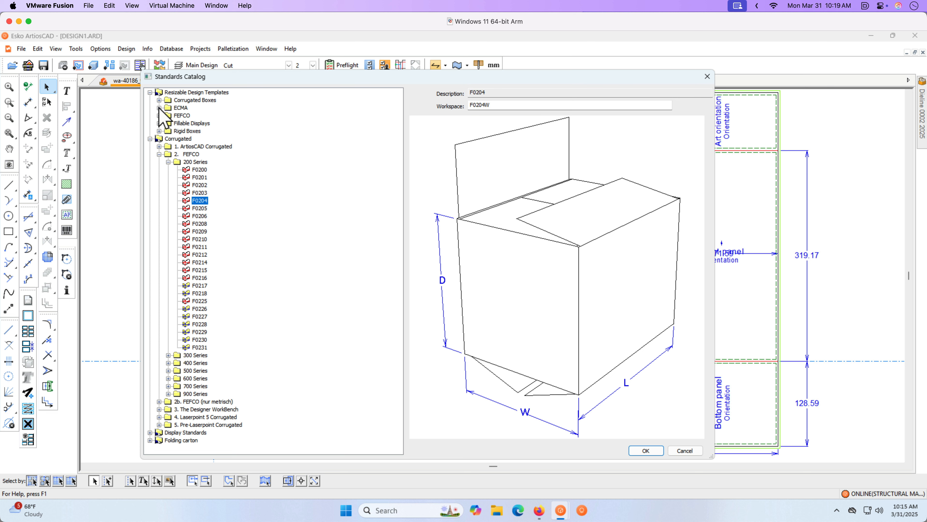
{"action": "left_click", "coordinate": [159, 108]}
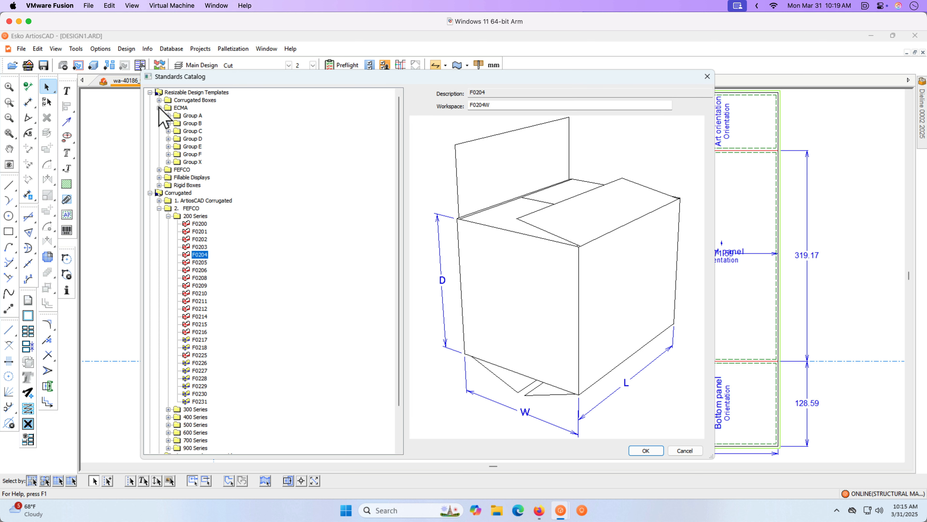
{"action": "left_click", "coordinate": [159, 100]}
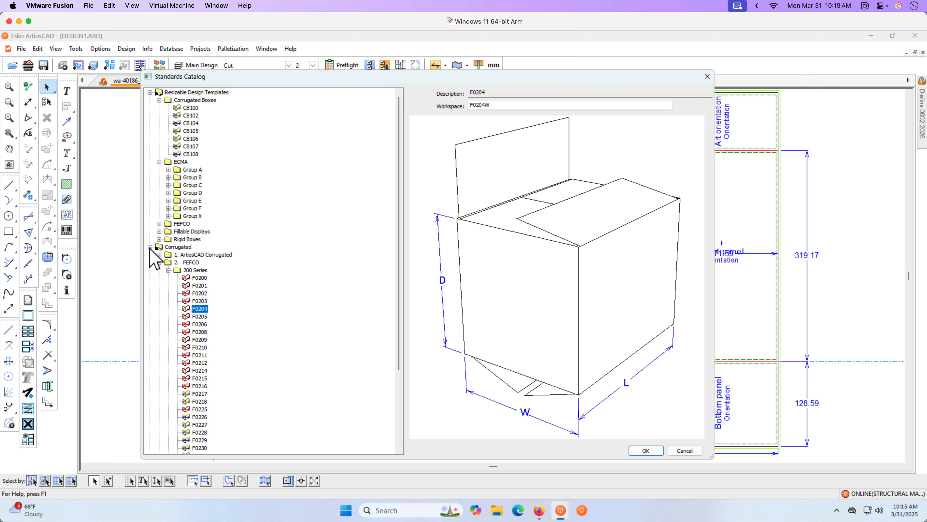
{"action": "scroll", "coordinate": [151, 250], "scroll_direction": "down", "scroll_amount": 4}
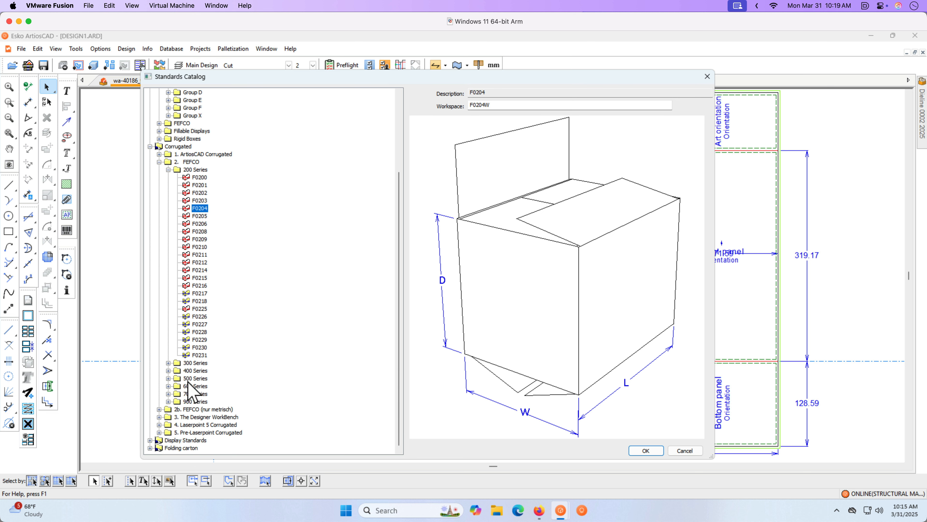
- Run the F0933 Length Partition standard from the F0929-F0935 group of the FEFCO 900 Series
{"action": "left_click", "coordinate": [168, 401]}
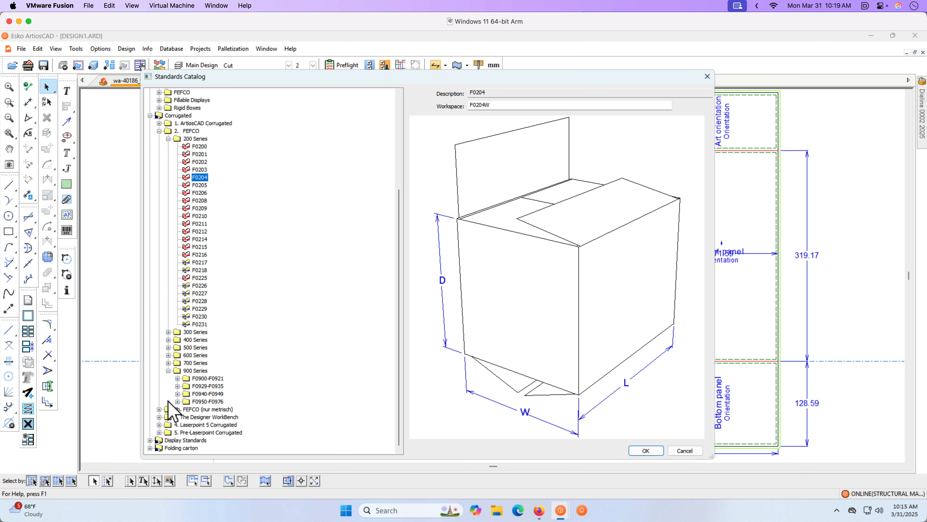
{"action": "left_click", "coordinate": [177, 380]}
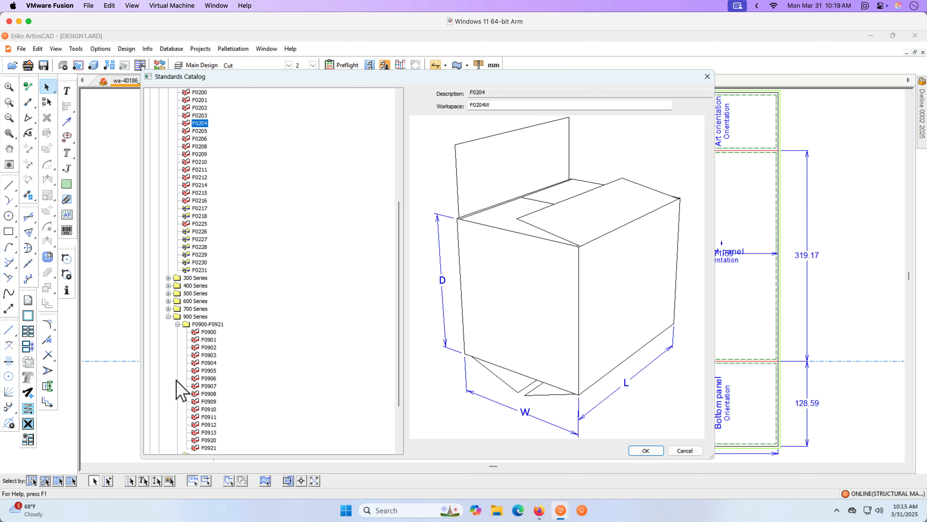
{"action": "scroll", "coordinate": [211, 379], "scroll_direction": "down", "scroll_amount": 3}
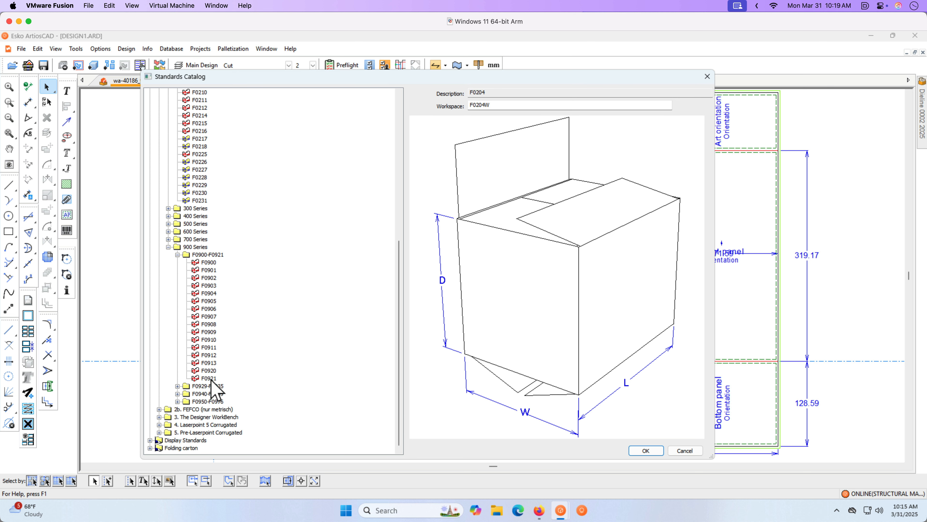
{"action": "left_click", "coordinate": [178, 386]}
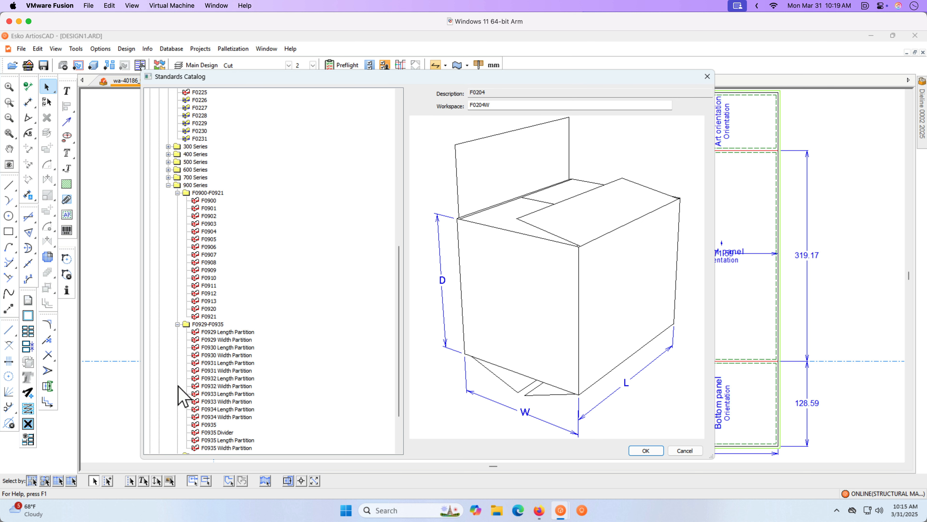
{"action": "left_click", "coordinate": [203, 394]}
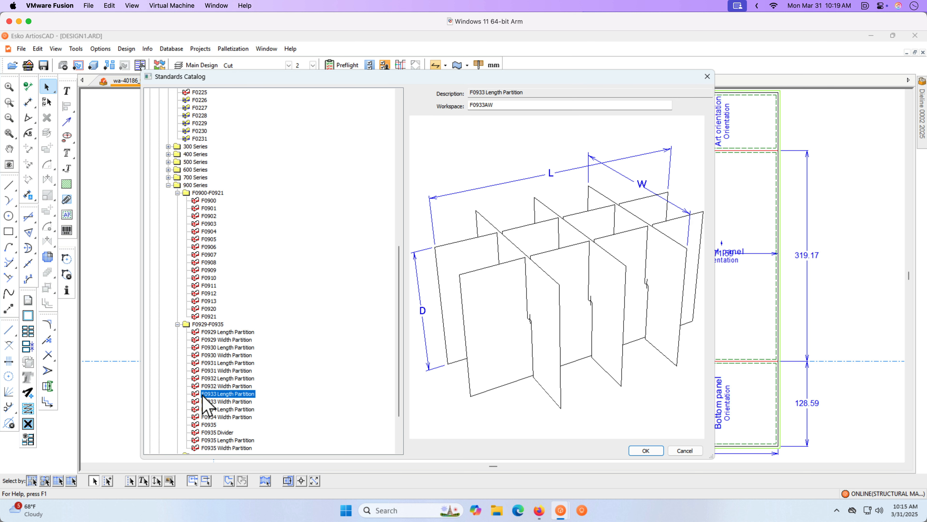
{"action": "left_click", "coordinate": [208, 385]}
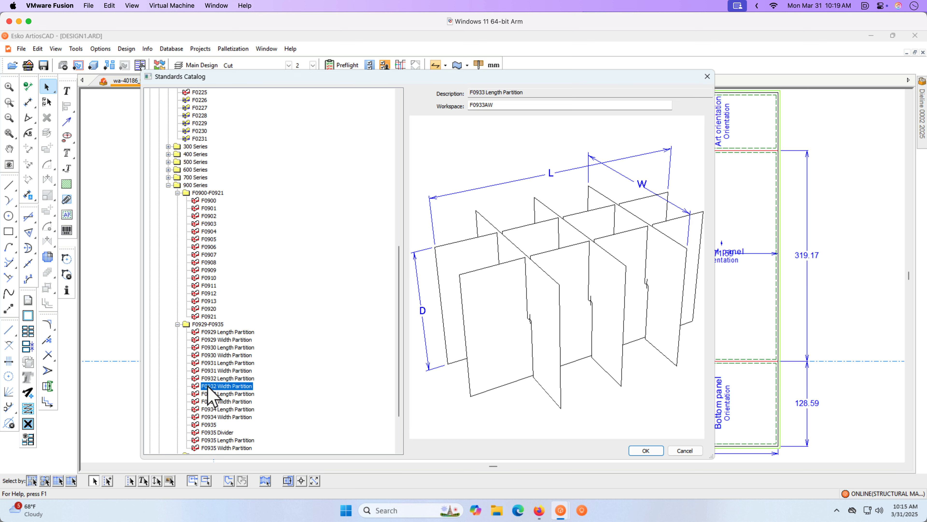
{"action": "left_click", "coordinate": [210, 394]}
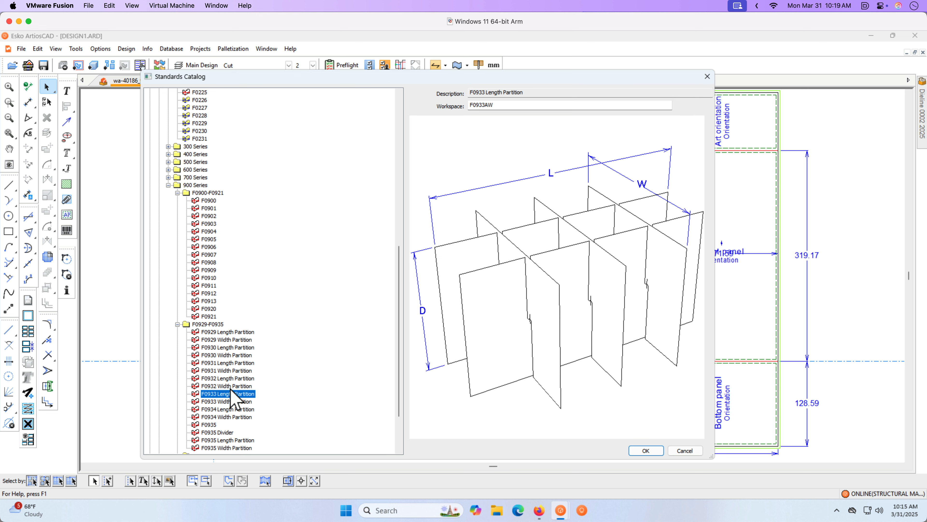
{"action": "scroll", "coordinate": [231, 389], "scroll_direction": "down", "scroll_amount": 3}
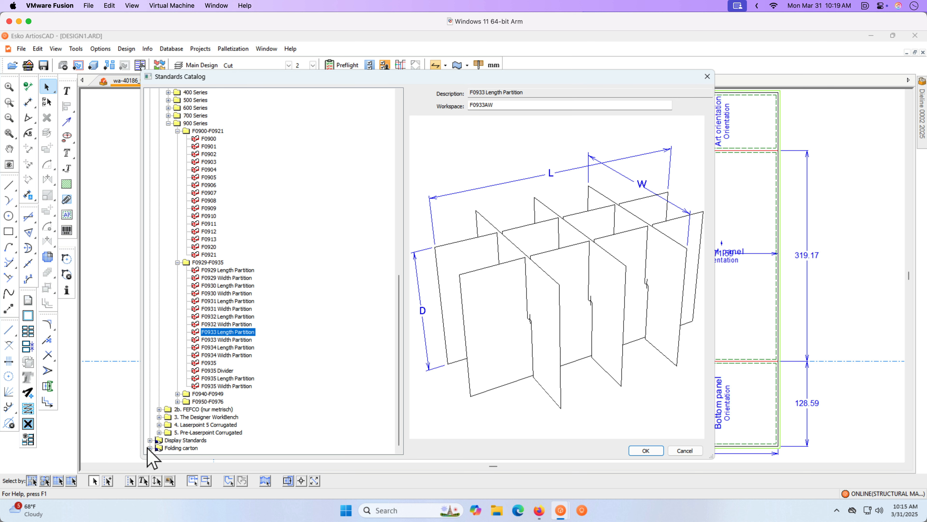
{"action": "left_click", "coordinate": [149, 440]}
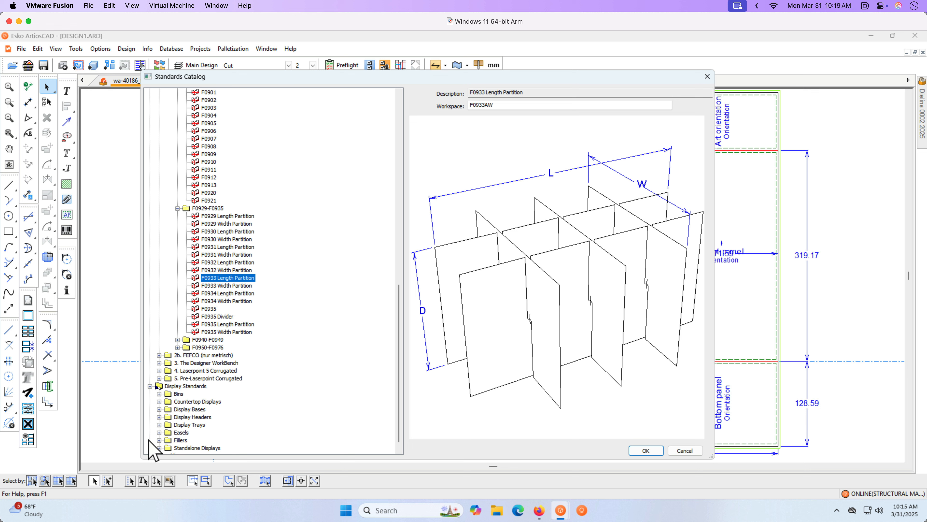
{"action": "scroll", "coordinate": [149, 441], "scroll_direction": "down", "scroll_amount": 1}
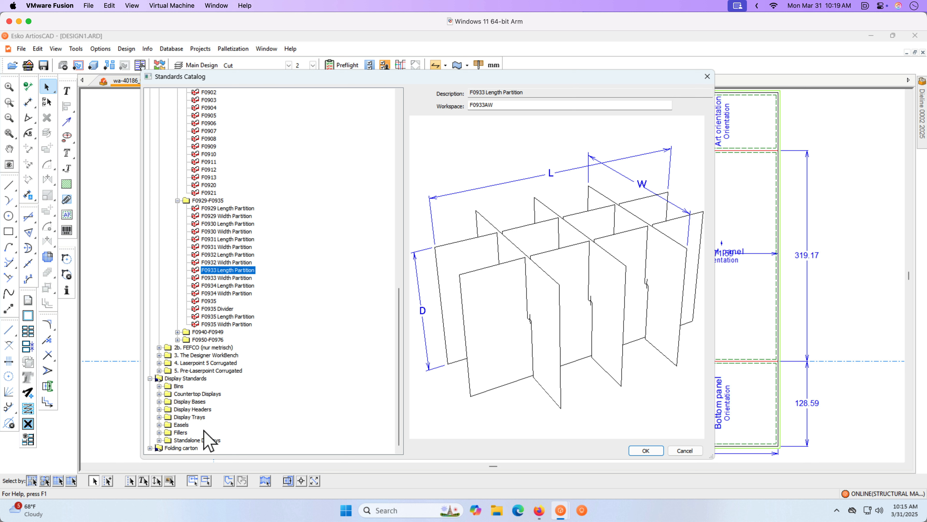
{"action": "left_click", "coordinate": [645, 450]}
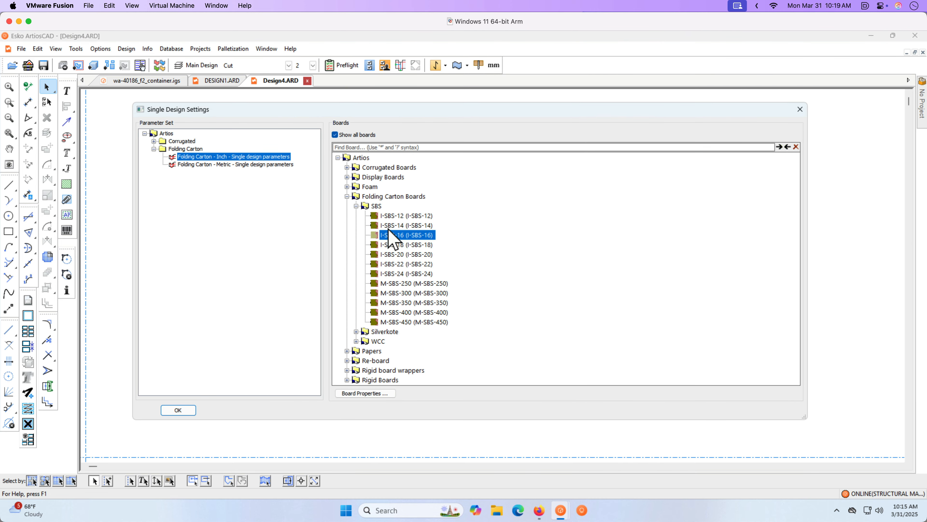
- Choose the E-flute corrugated board I-125E (I-125 E Kraft) for the partition design
{"action": "left_click", "coordinate": [347, 167]}
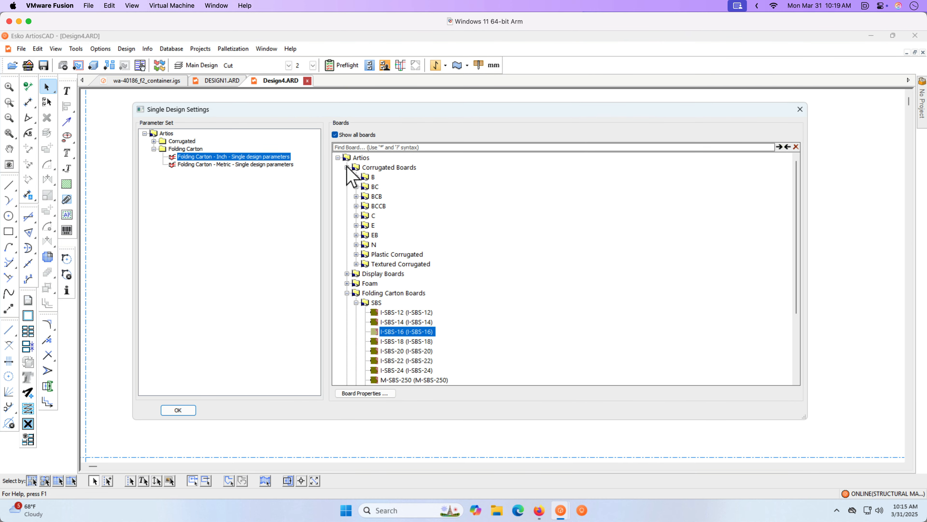
{"action": "left_click", "coordinate": [356, 225]}
{"action": "left_click", "coordinate": [387, 235]}
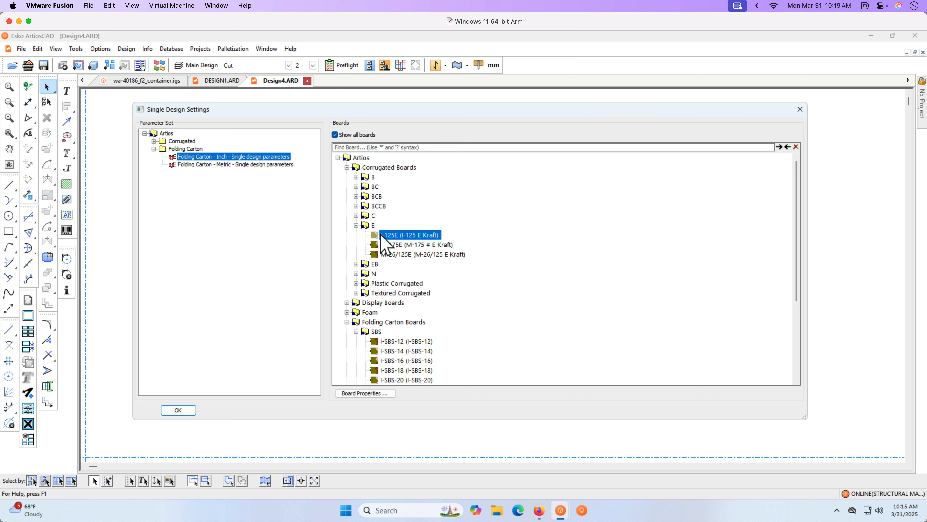
{"action": "left_click", "coordinate": [178, 410]}
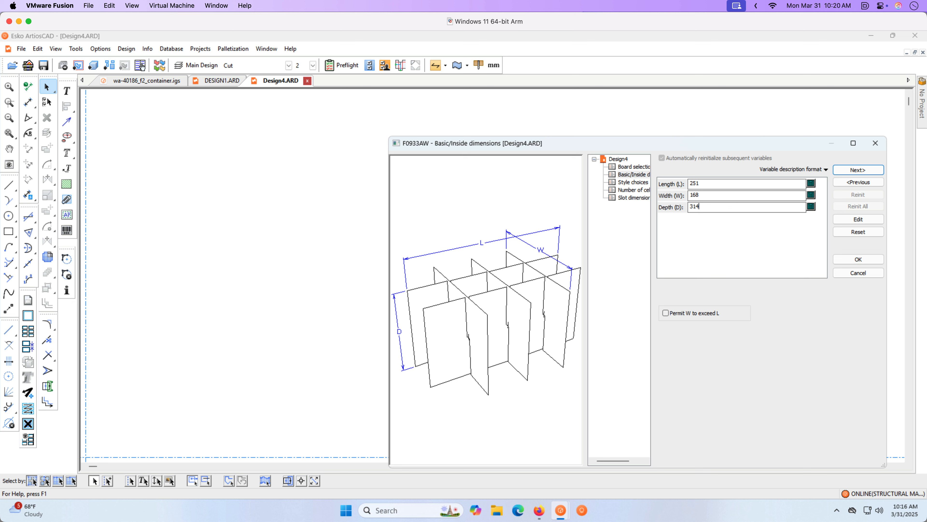
- Set the partition's inside dimensions to length 251, width 168 and depth 314, and return to check them
{"action": "left_click", "coordinate": [856, 171]}
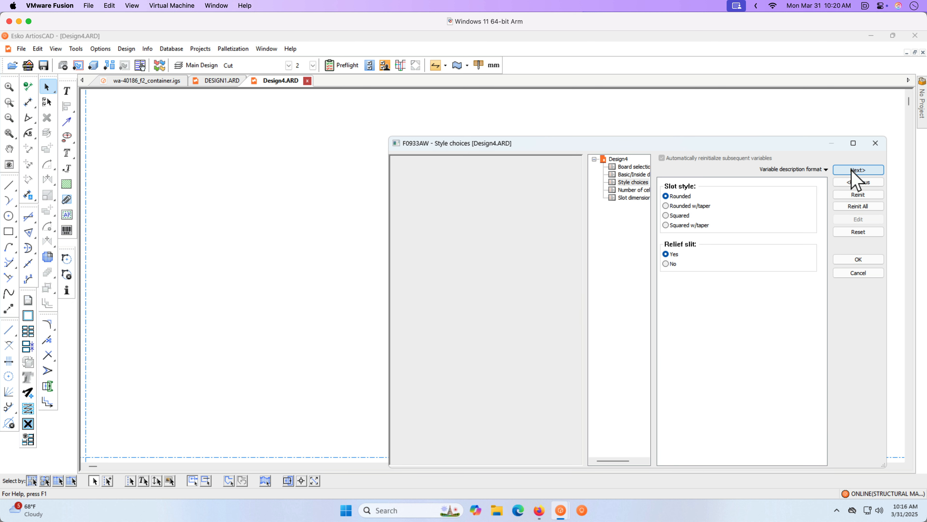
{"action": "left_click", "coordinate": [851, 182]}
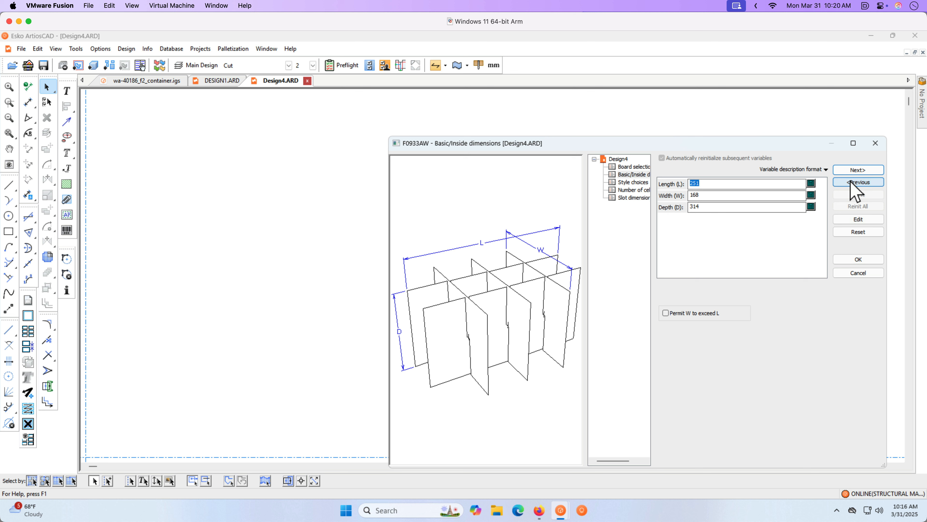
{"action": "left_click", "coordinate": [851, 181]}
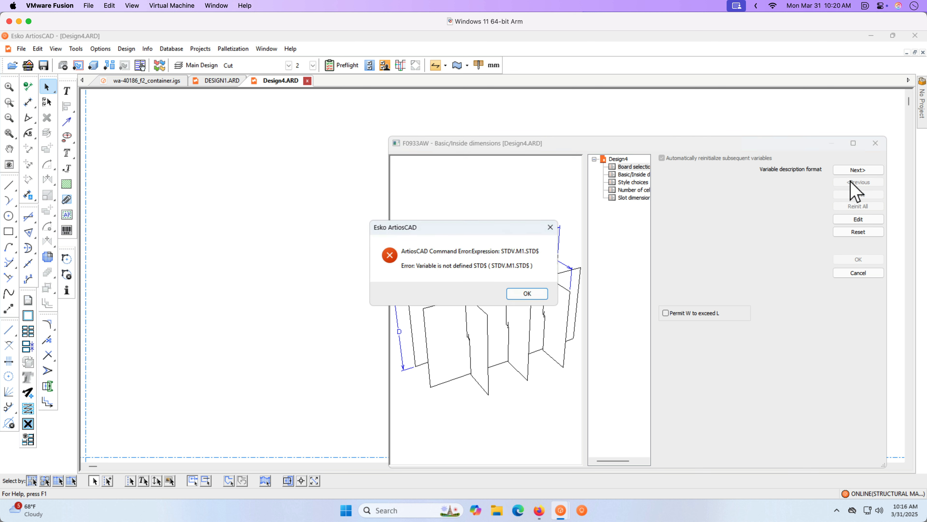
{"action": "left_click", "coordinate": [543, 294]}
- Set the partition to 2 cells across length and 1 across width, and build it while ignoring the check condition conflict
{"action": "left_click", "coordinate": [637, 190]}
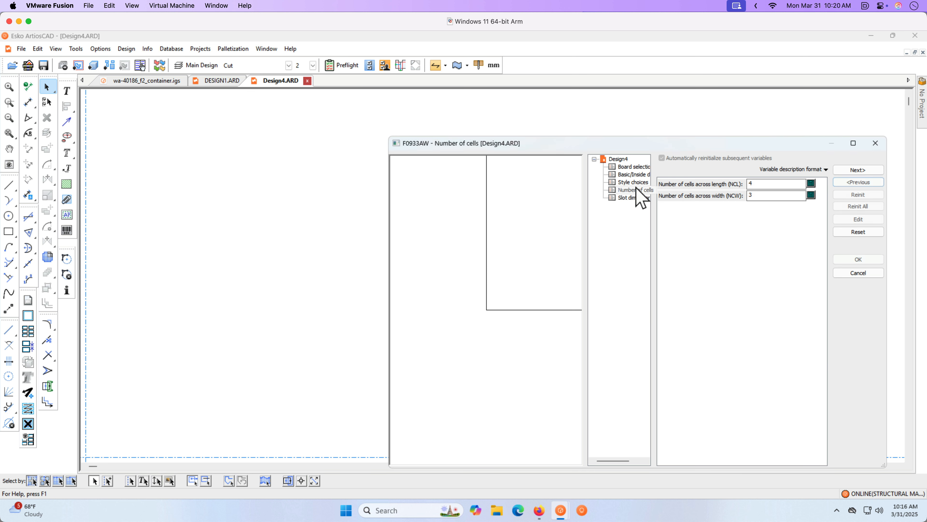
{"action": "double_click", "coordinate": [770, 183]}
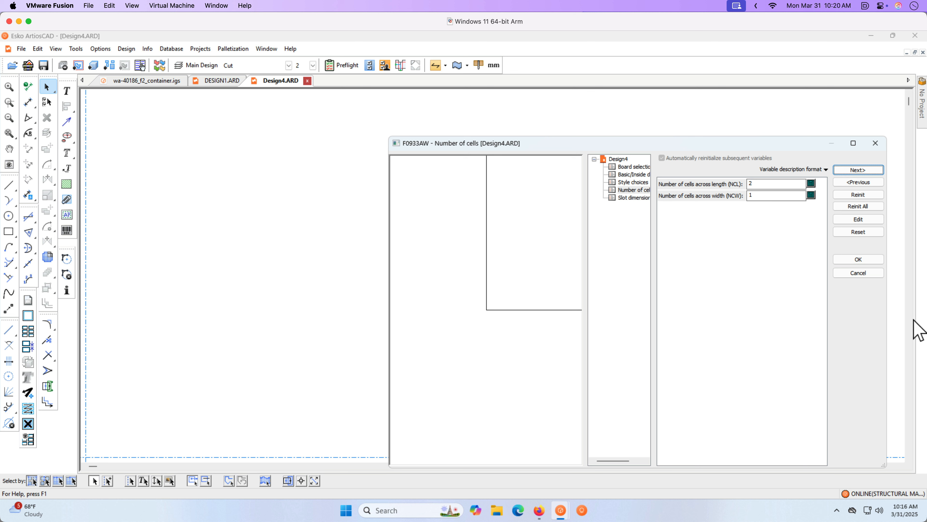
{"action": "left_click", "coordinate": [865, 260]}
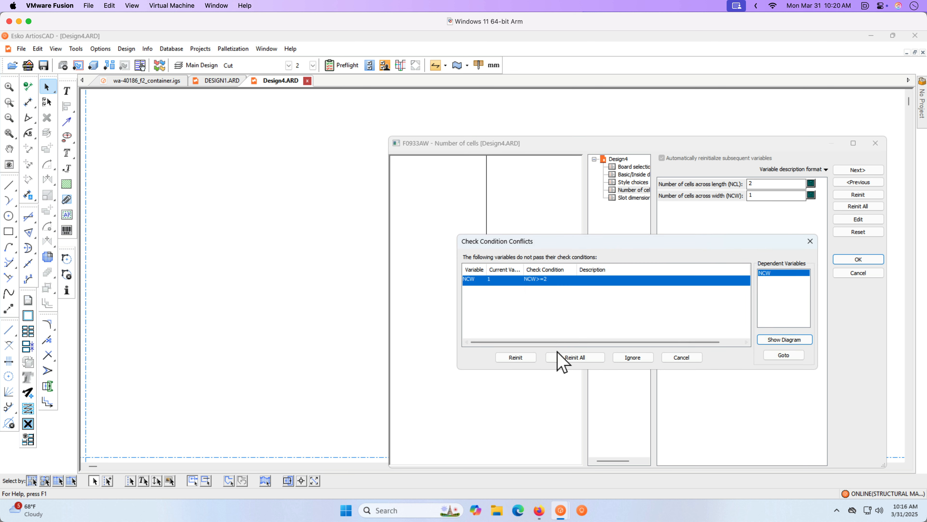
{"action": "left_click", "coordinate": [631, 357]}
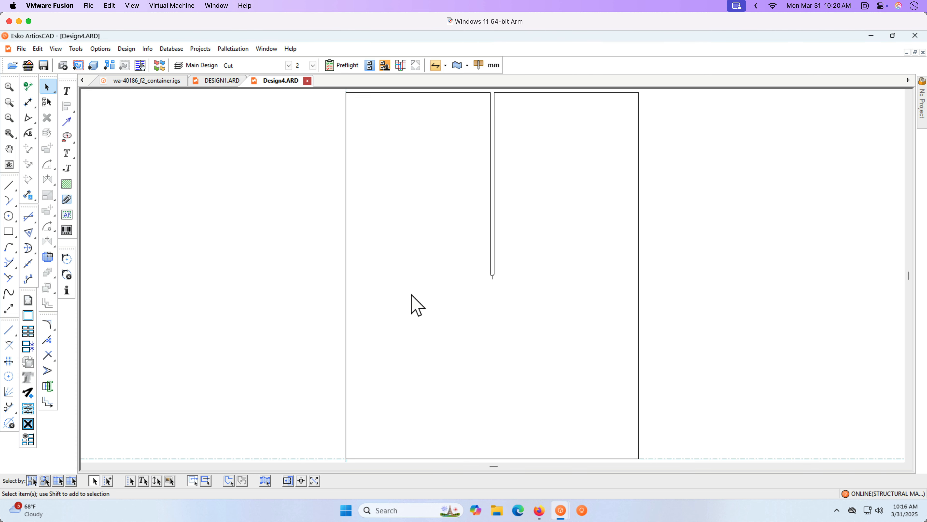
{"action": "left_click", "coordinate": [9, 117]}
{"action": "left_click", "coordinate": [9, 117]}
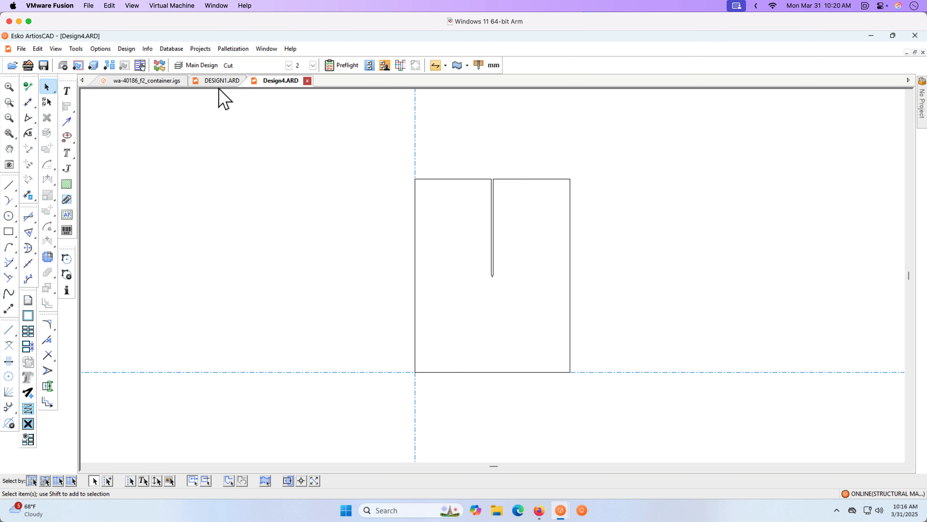
- Close the single length partition design without saving it and reopen the standards catalog
{"action": "left_click", "coordinate": [308, 80]}
{"action": "left_click", "coordinate": [469, 291]}
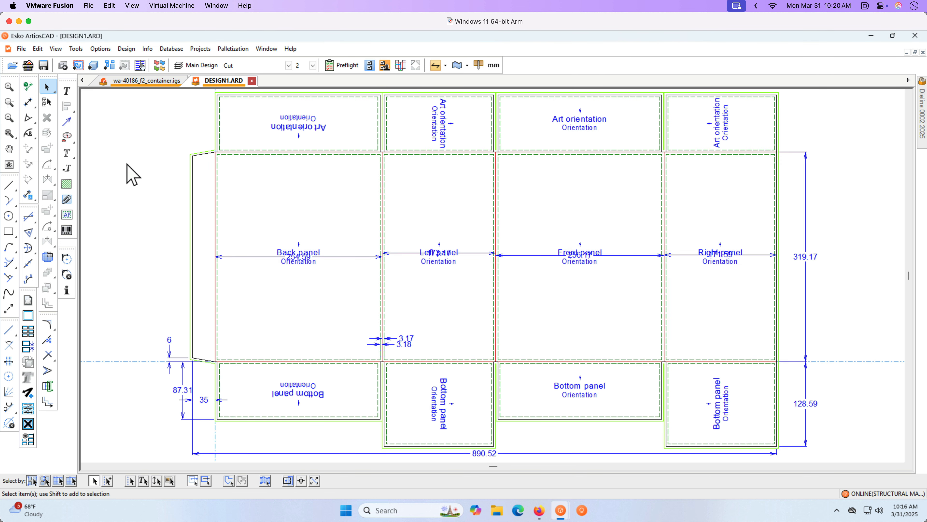
{"action": "left_click", "coordinate": [21, 49]}
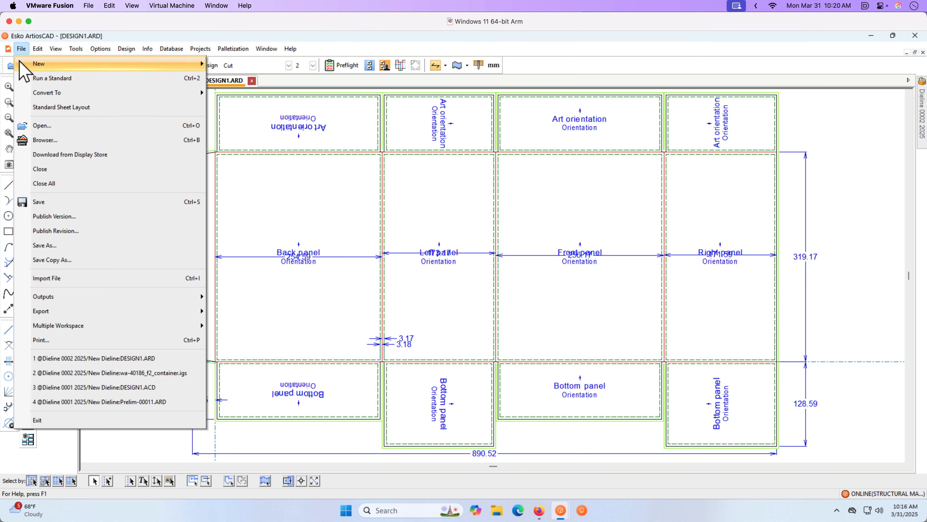
{"action": "left_click", "coordinate": [22, 78]}
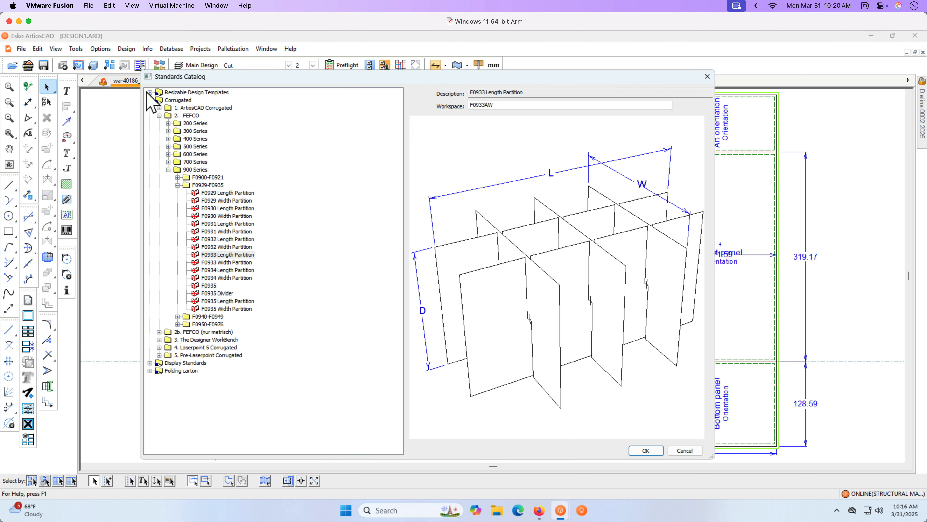
- Run the 0933 template from the FEFCO 0900 group of the Resizable Design Templates
{"action": "left_click", "coordinate": [149, 93]}
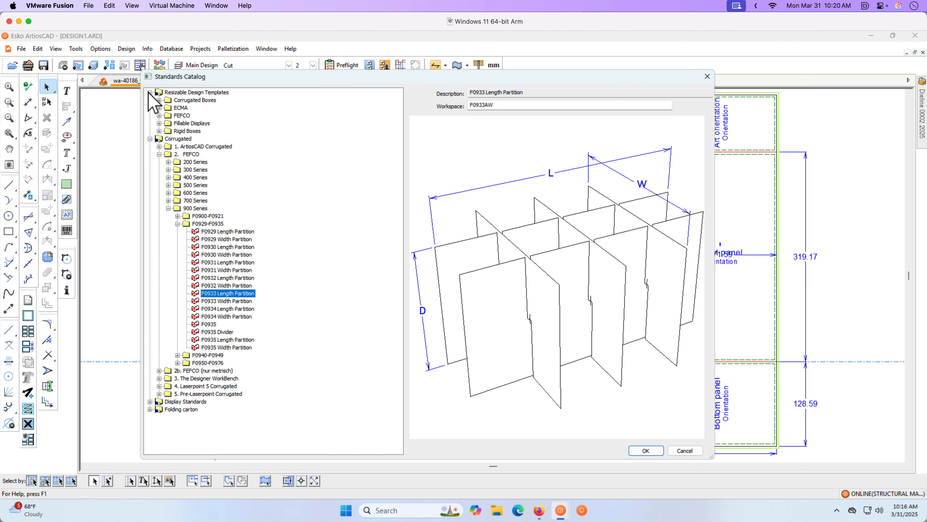
{"action": "left_click", "coordinate": [160, 100]}
{"action": "left_click", "coordinate": [159, 100]}
{"action": "left_click", "coordinate": [159, 108]}
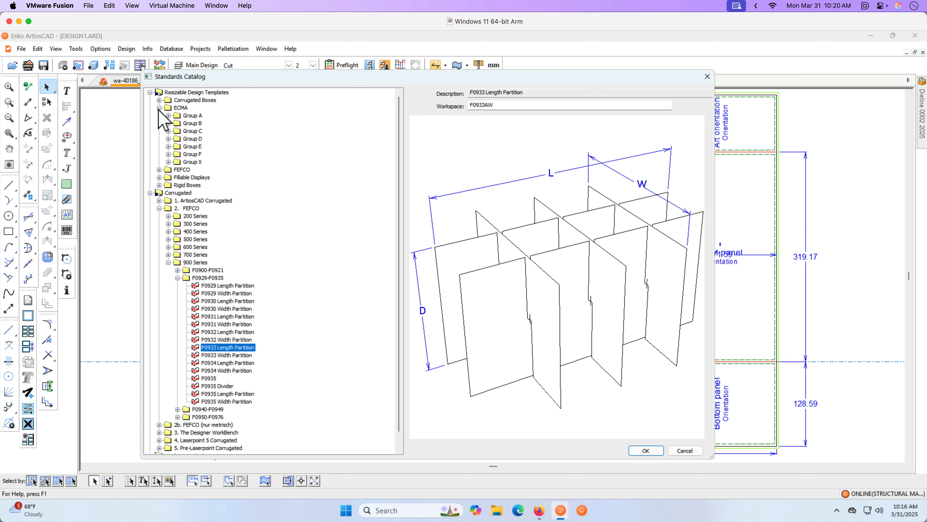
{"action": "left_click", "coordinate": [159, 108]}
{"action": "left_click", "coordinate": [159, 115]}
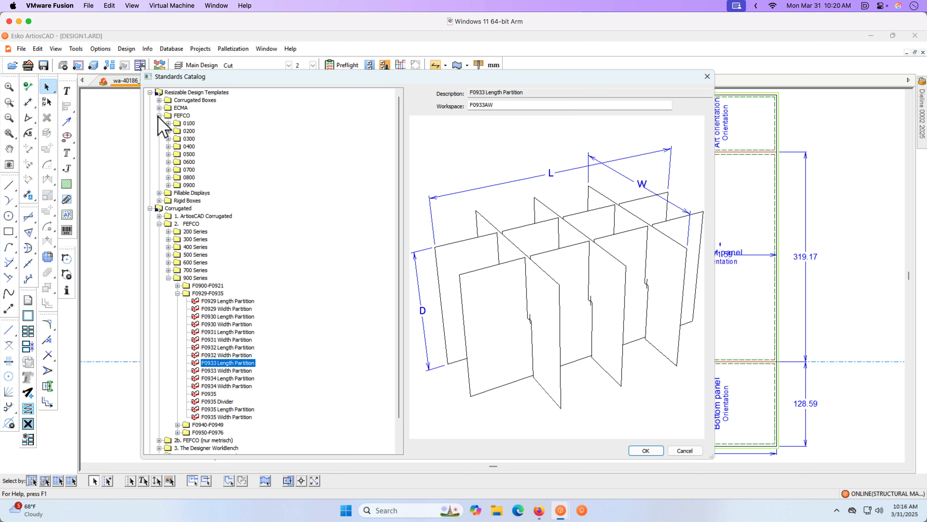
{"action": "left_click", "coordinate": [168, 184]}
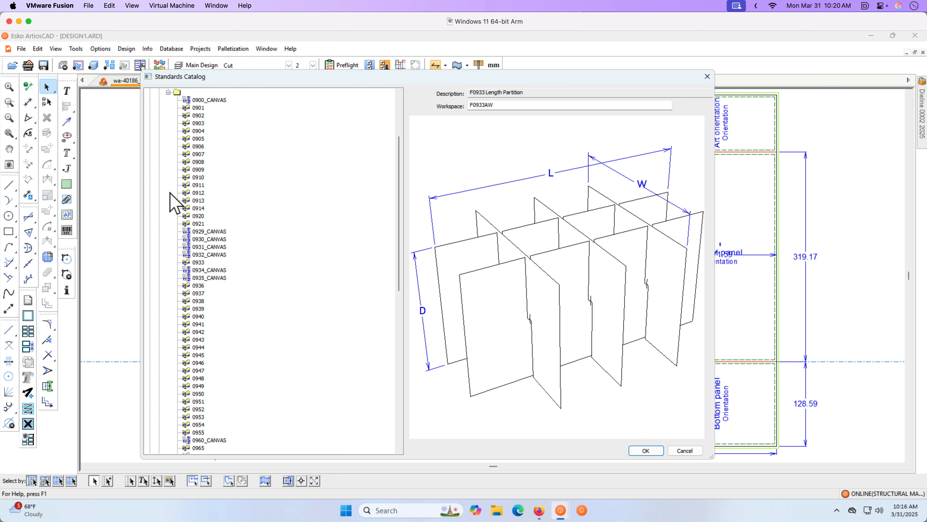
{"action": "left_click", "coordinate": [199, 263]}
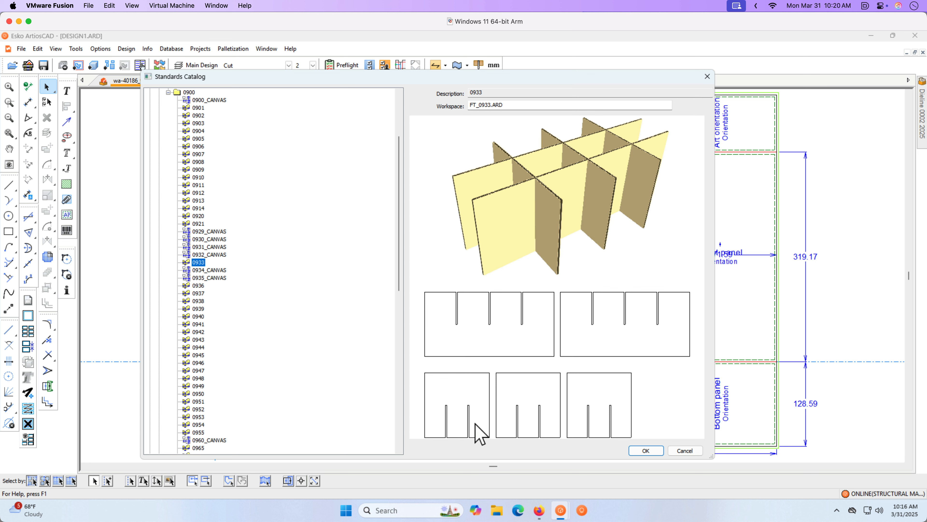
{"action": "left_click", "coordinate": [645, 451]}
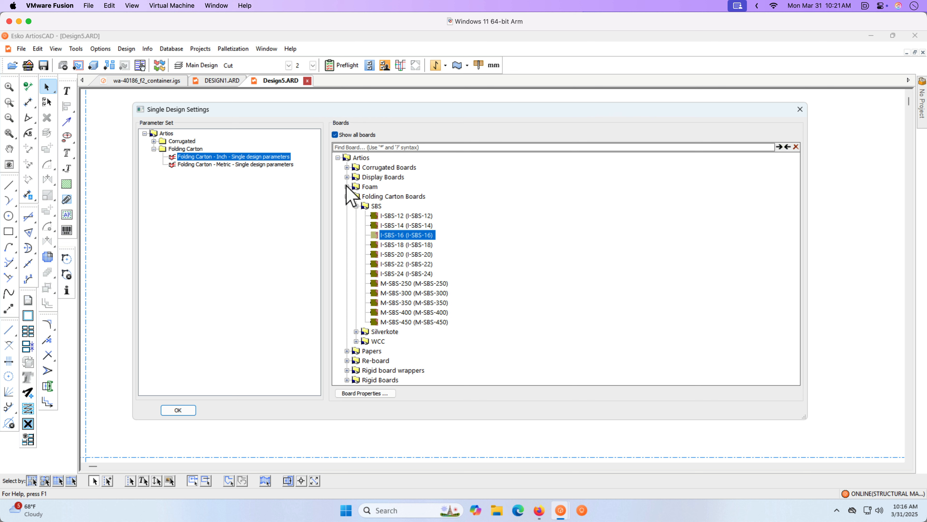
- Choose the E-flute corrugated board I-125E (I-125 E Kraft) for the new divider design
{"action": "left_click", "coordinate": [347, 167]}
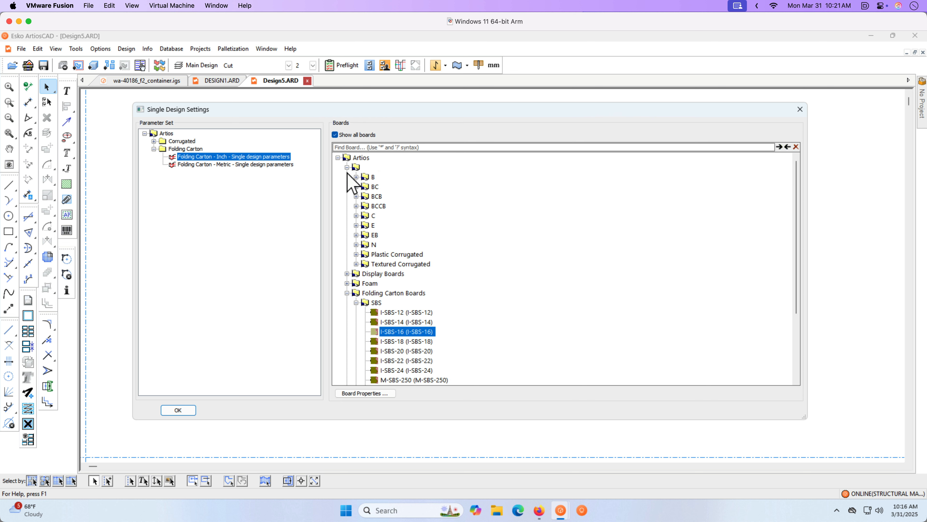
{"action": "left_click", "coordinate": [356, 225]}
{"action": "left_click", "coordinate": [379, 235]}
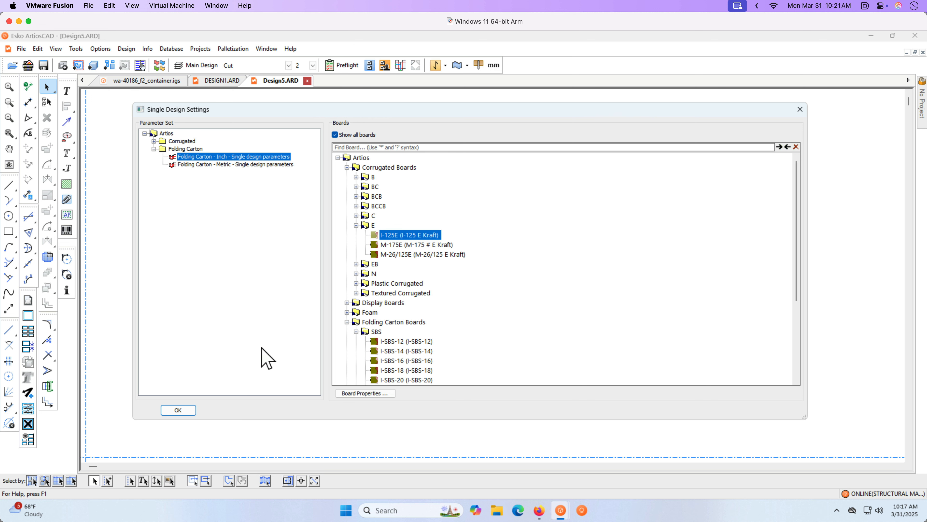
{"action": "left_click", "coordinate": [186, 408]}
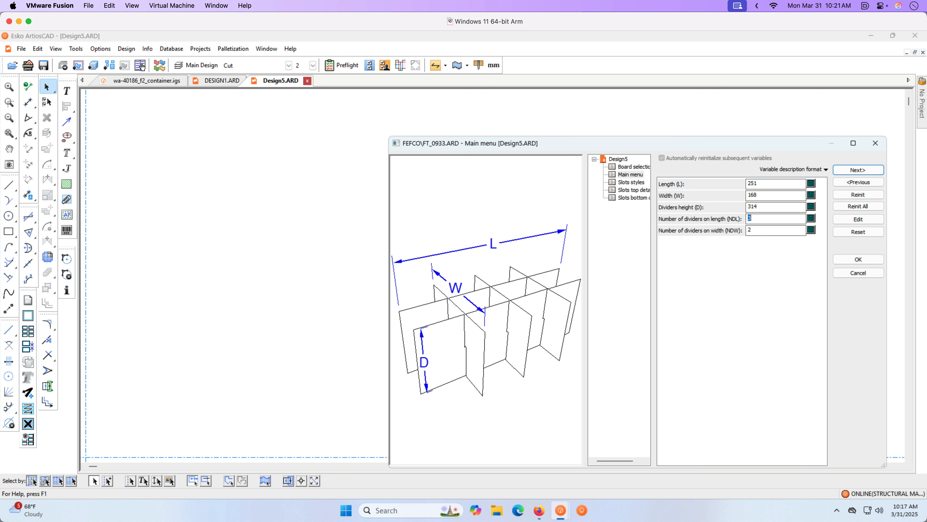
- Build the dividers at length 251, width 168 and height 314 with two dividers on length and one on width, and show the Dimensions layer
{"action": "left_click", "coordinate": [859, 258]}
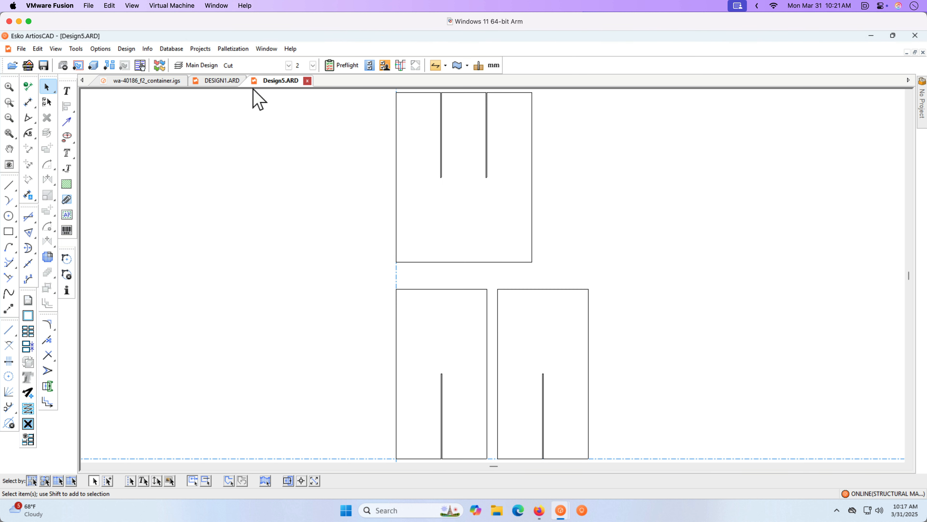
{"action": "left_click", "coordinate": [196, 64]}
{"action": "left_click", "coordinate": [184, 112]}
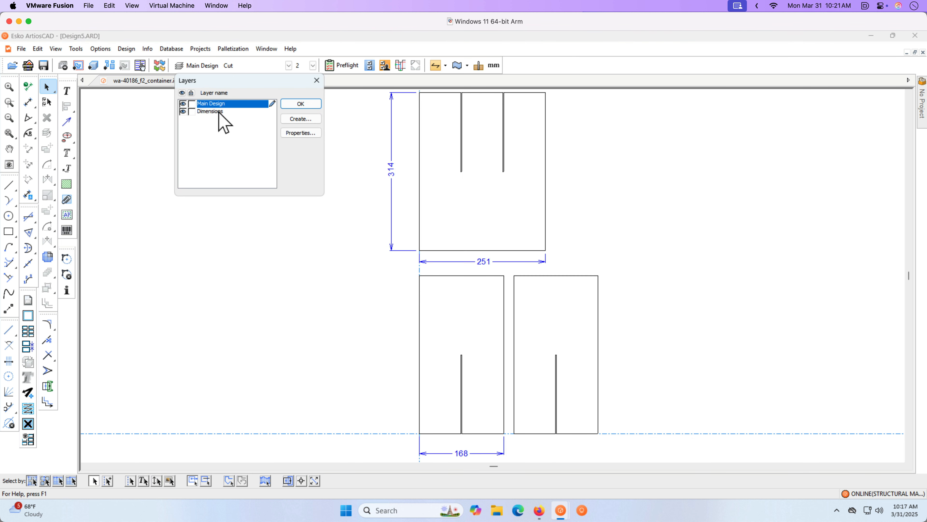
{"action": "left_click", "coordinate": [300, 104]}
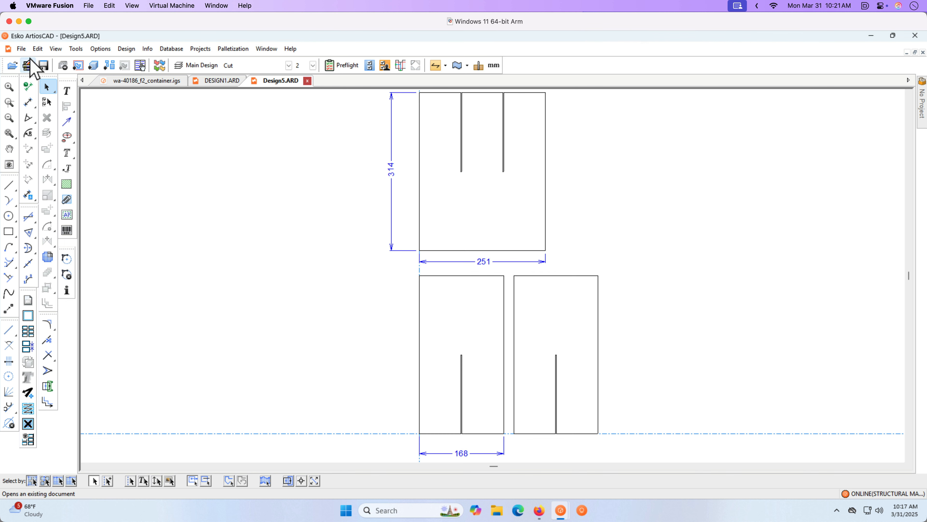
- Save the divider design as DESIGN2.ARD in the New Dieline folder of project Dieline 0002 2025, accepting its database information
{"action": "left_click", "coordinate": [22, 49]}
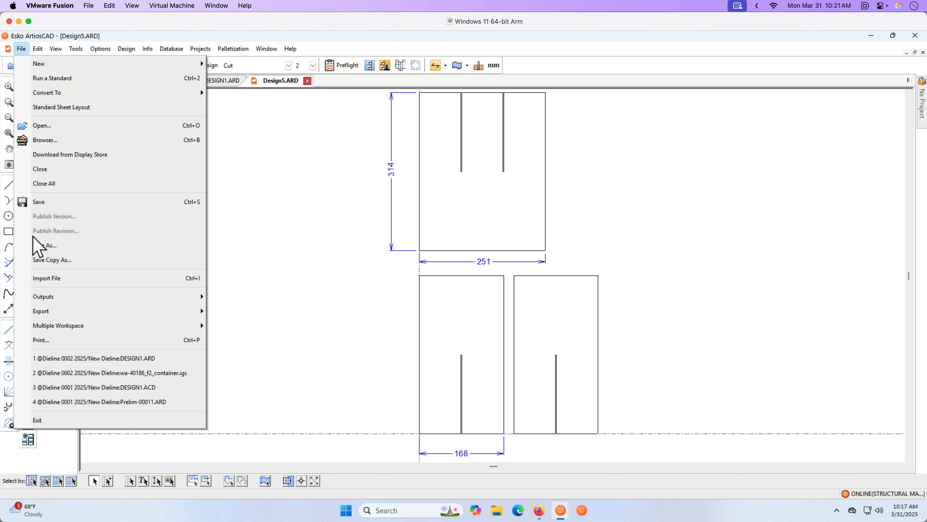
{"action": "left_click", "coordinate": [35, 245]}
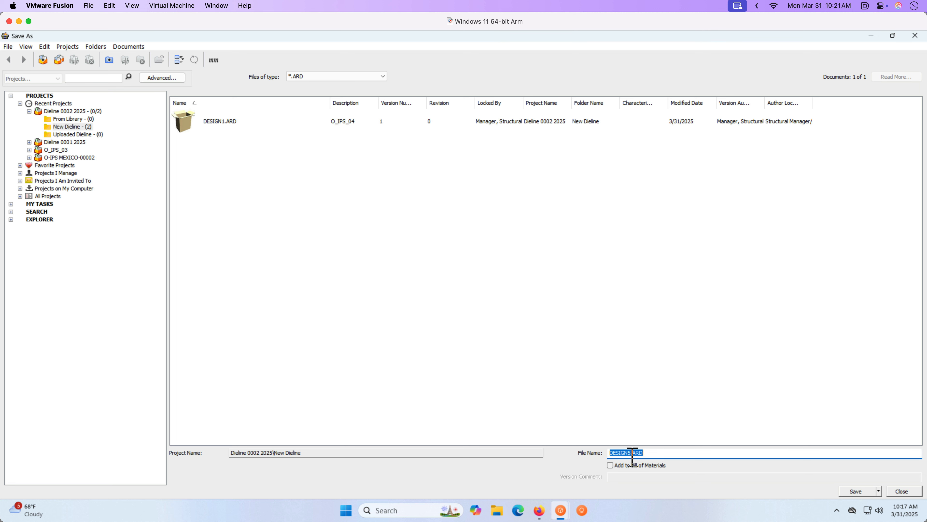
{"action": "left_click", "coordinate": [629, 453]}
{"action": "left_click", "coordinate": [626, 467]}
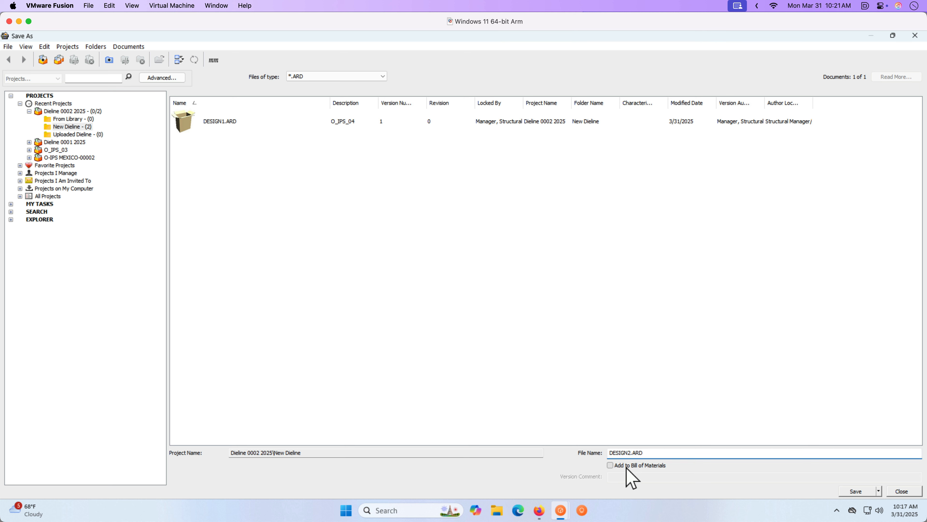
{"action": "left_click", "coordinate": [855, 493]}
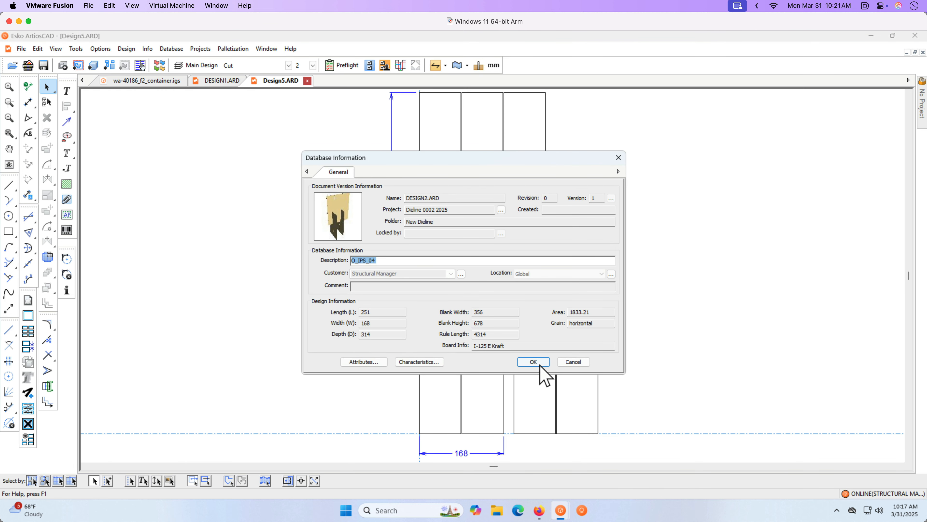
{"action": "left_click", "coordinate": [534, 362]}
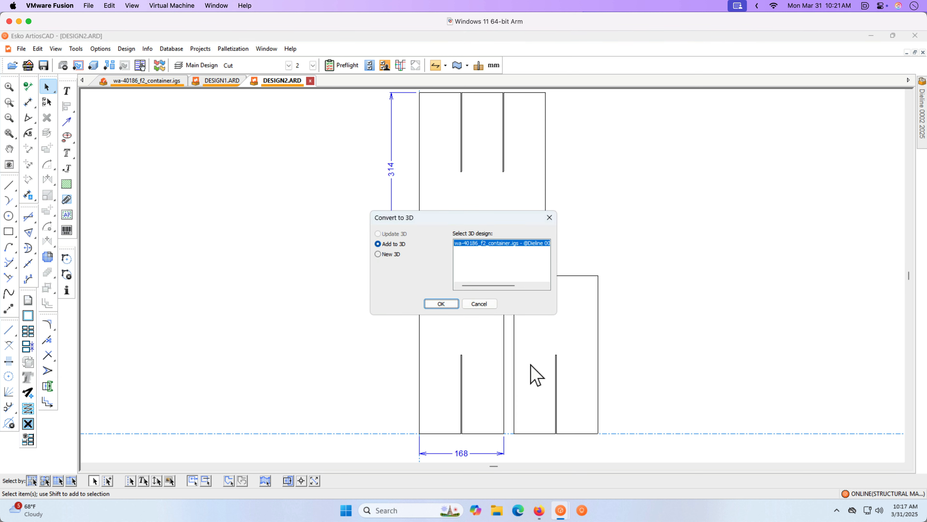
- Add the dividers to the wa-40186_f2_container.igs 3D design and mate the lengthwise divider's slot with the first cross divider's slot
{"action": "left_click", "coordinate": [441, 304]}
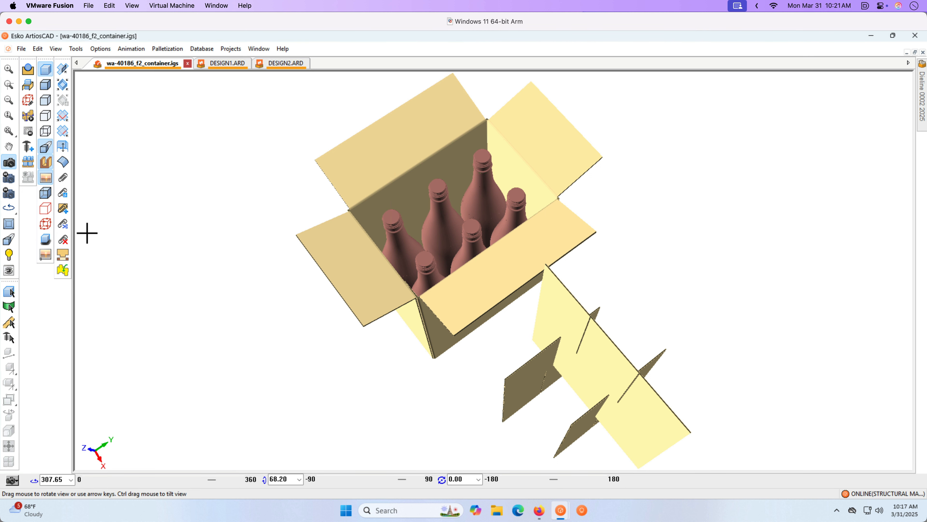
{"action": "left_click", "coordinate": [63, 255]}
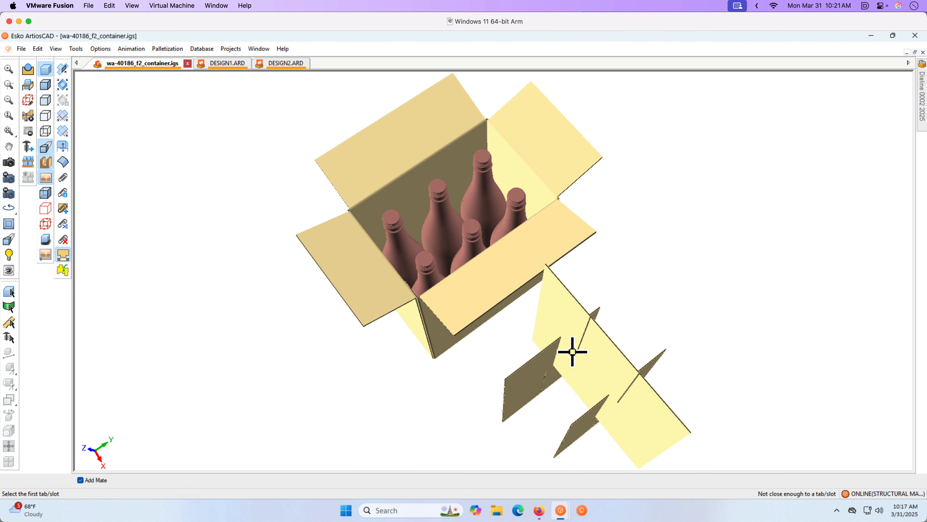
{"action": "left_click", "coordinate": [580, 350]}
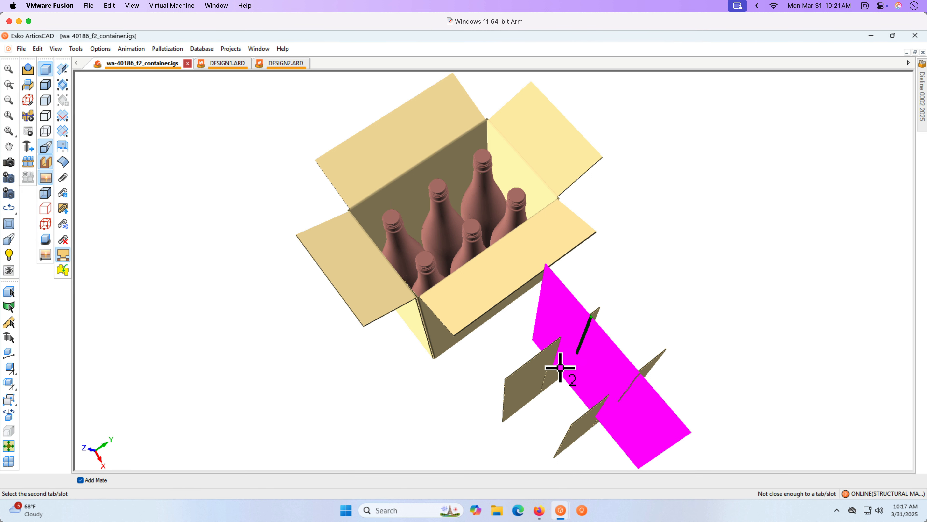
{"action": "left_click", "coordinate": [545, 373]}
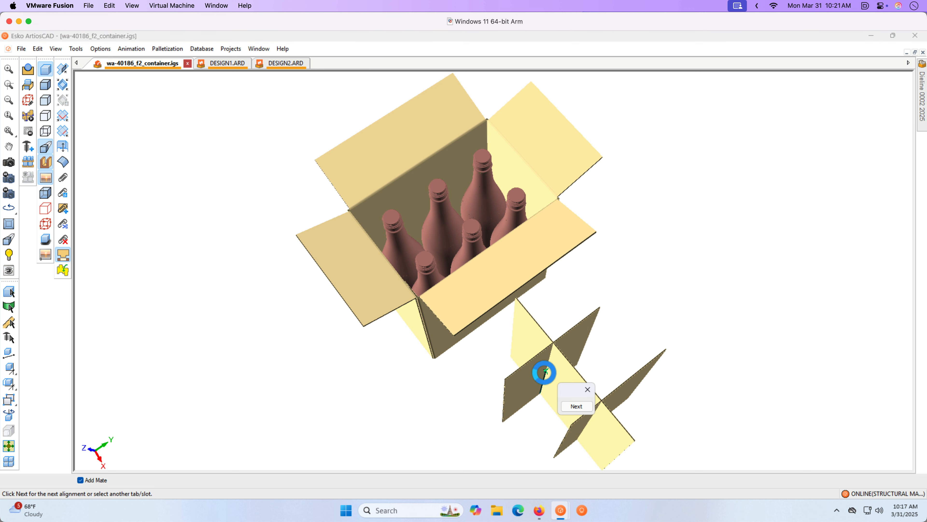
{"action": "left_click", "coordinate": [587, 389]}
- Mate the remaining cross divider's slot with the free slot of the lengthwise divider
{"action": "middle_click_drag", "start_coordinate": [604, 376], "coordinate": [664, 359]}
{"action": "mouse_move", "coordinate": [760, 266]}
{"action": "left_mouse_down"}
{"action": "mouse_move", "coordinate": [642, 310]}
{"action": "mouse_move", "coordinate": [766, 278]}
{"action": "left_mouse_up"}
{"action": "middle_click_drag", "start_coordinate": [724, 334], "coordinate": [576, 292]}
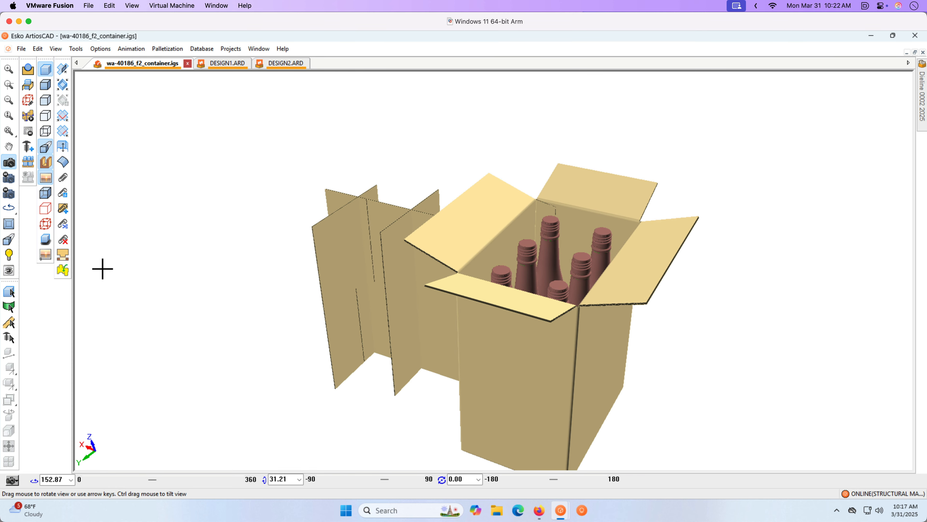
{"action": "left_click", "coordinate": [63, 254]}
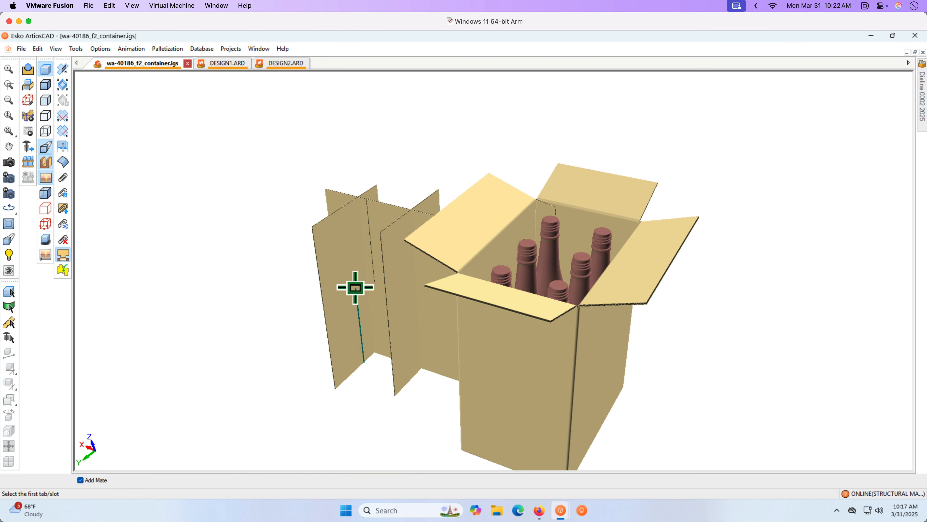
{"action": "left_click", "coordinate": [356, 290]}
{"action": "left_click", "coordinate": [371, 281]}
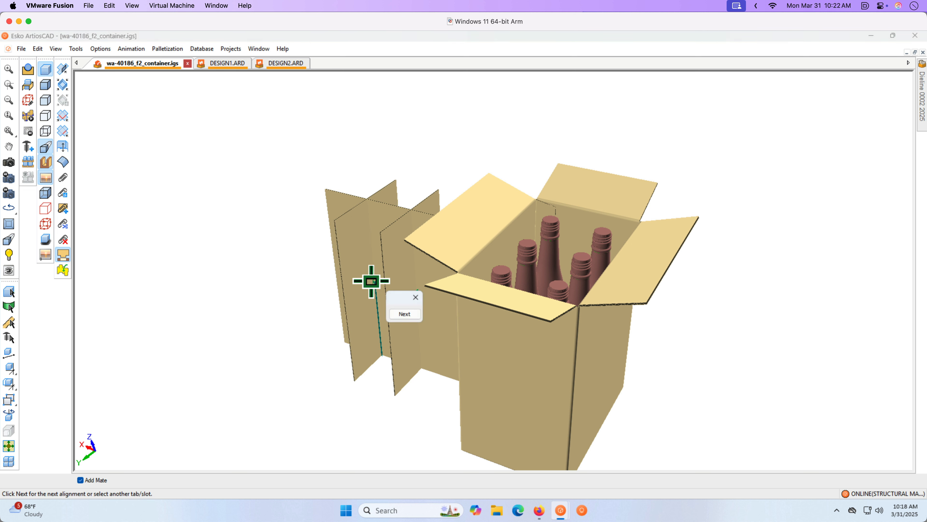
{"action": "left_click", "coordinate": [416, 304]}
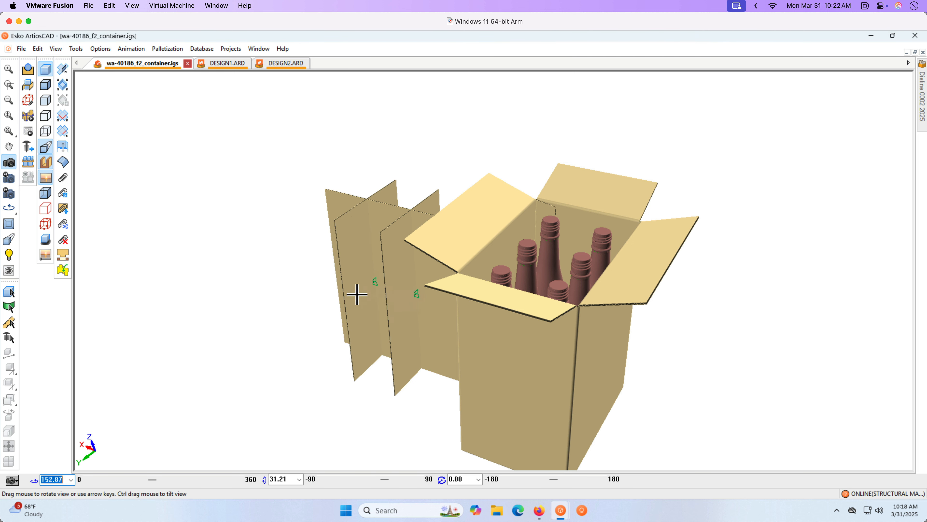
- Rotate all three assembled dividers together by 90 degrees about the Z axis
{"action": "left_click_drag", "start_coordinate": [365, 294], "coordinate": [450, 333]}
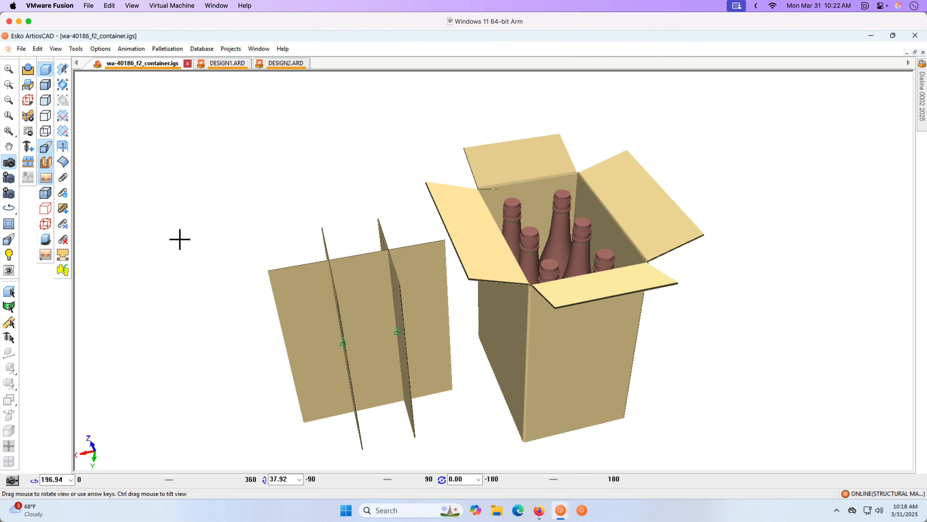
{"action": "key", "text": "Escape"}
{"action": "left_click", "coordinate": [303, 287]}
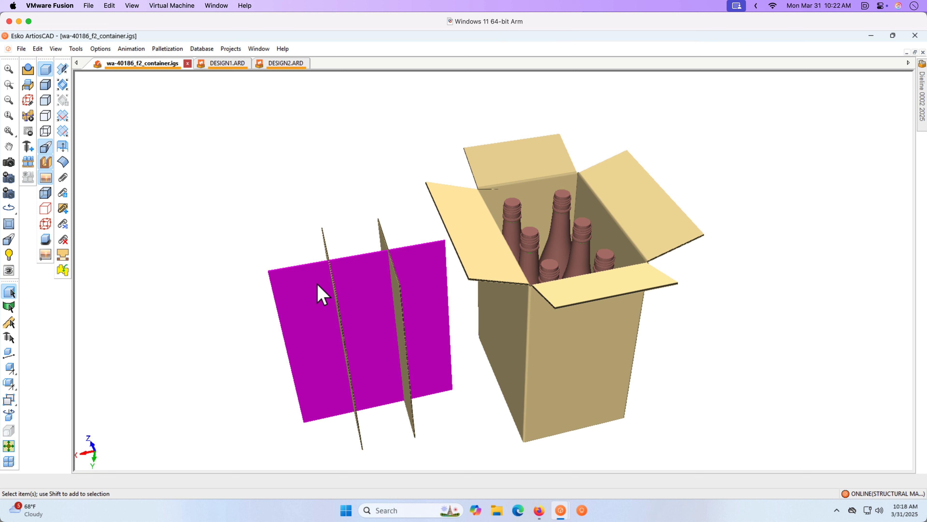
{"action": "left_click", "coordinate": [330, 274], "text": "shift"}
{"action": "left_click", "coordinate": [383, 244], "text": "shift"}
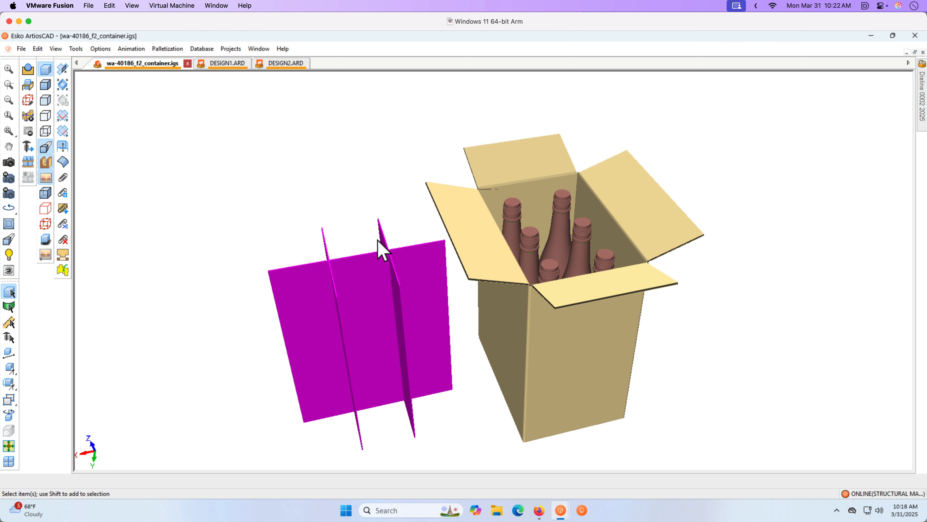
{"action": "left_click", "coordinate": [9, 414]}
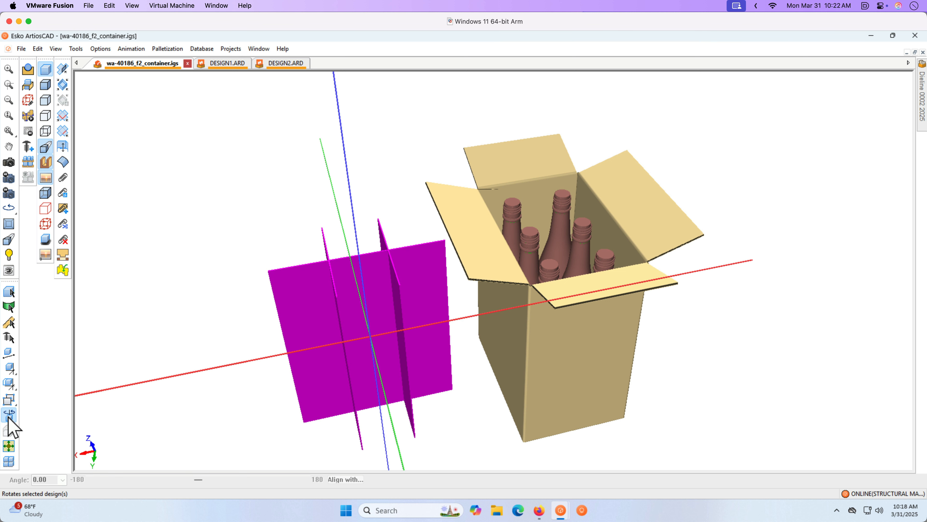
{"action": "left_click", "coordinate": [345, 150]}
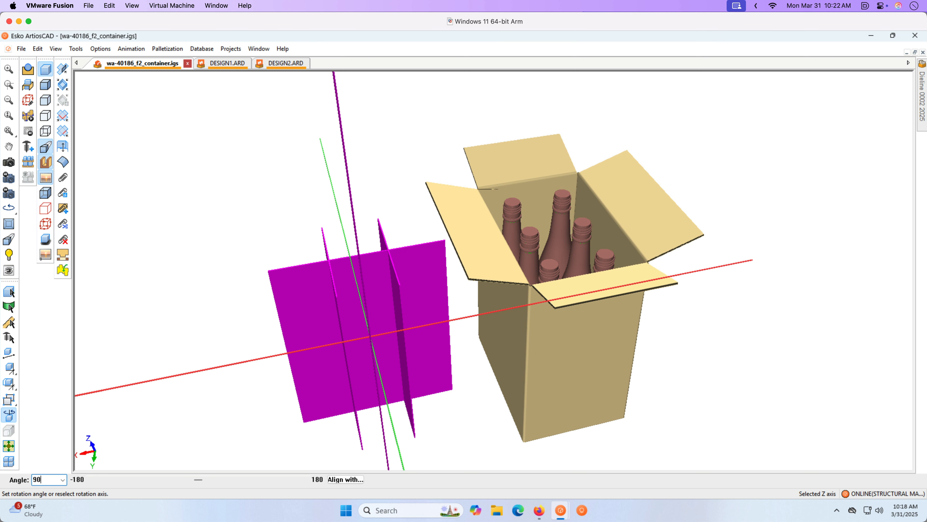
{"action": "key", "text": "Return"}
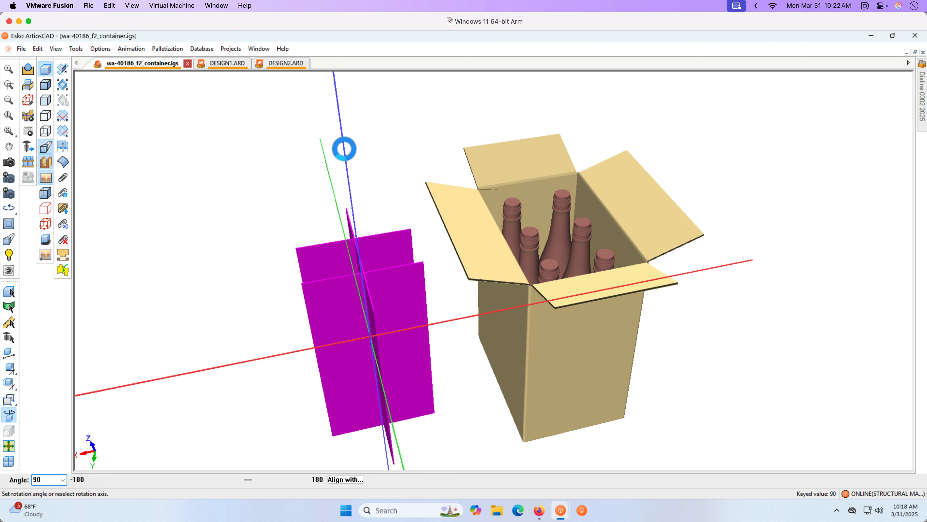
{"action": "left_click_drag", "start_coordinate": [344, 149], "coordinate": [135, 316]}
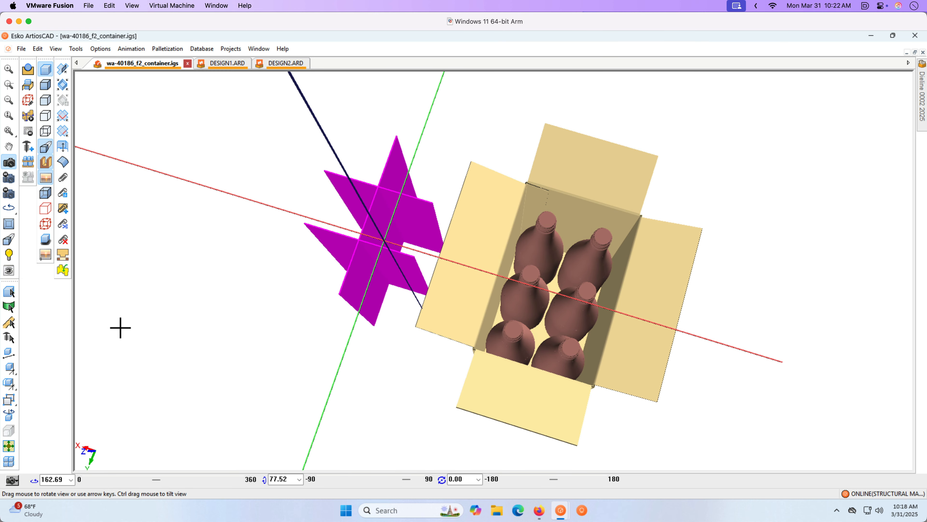
- Copy the assembled dividers into the box between the bottles with zero gutters, and delete the original set outside the box
{"action": "left_click", "coordinate": [9, 461]}
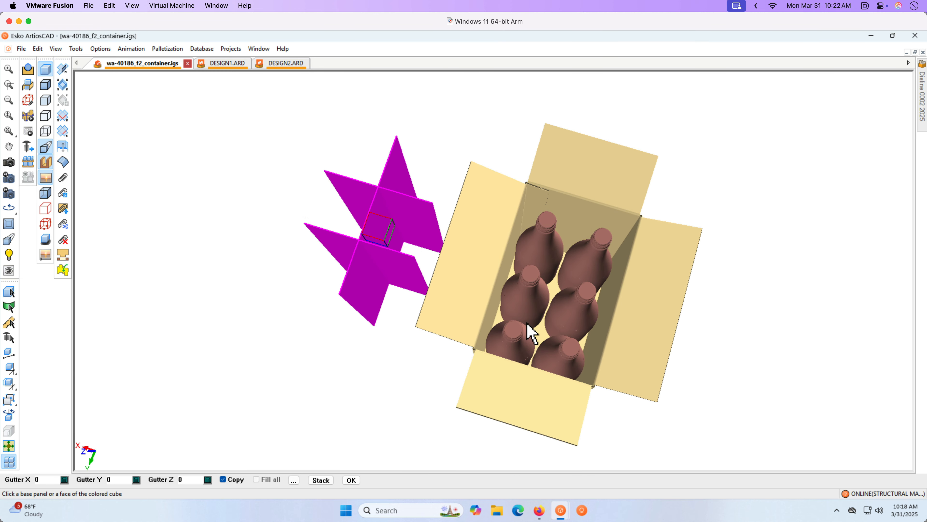
{"action": "left_click", "coordinate": [544, 340]}
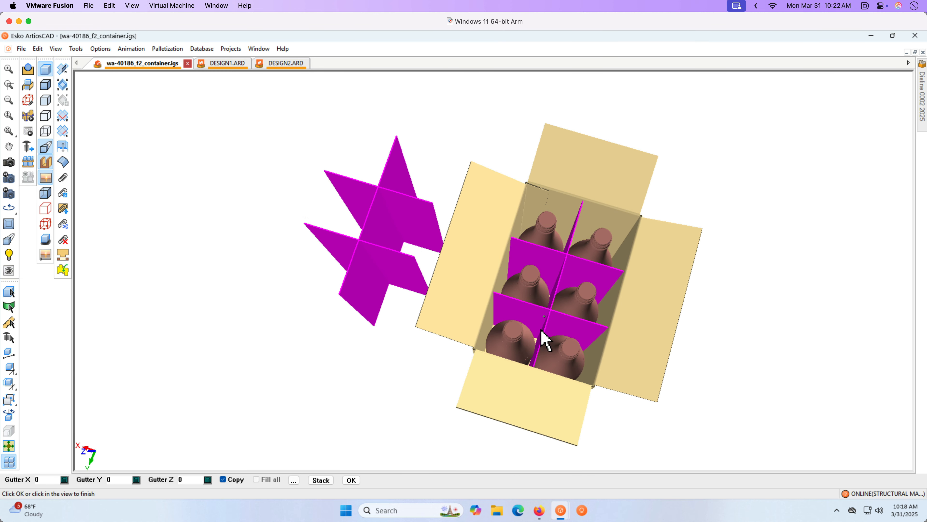
{"action": "left_click", "coordinate": [351, 479]}
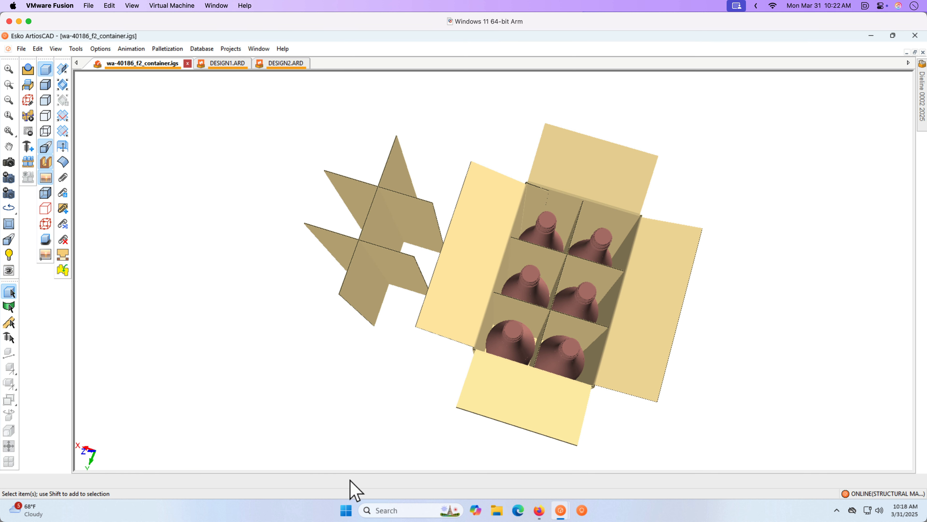
{"action": "left_click_drag", "start_coordinate": [309, 108], "coordinate": [390, 326]}
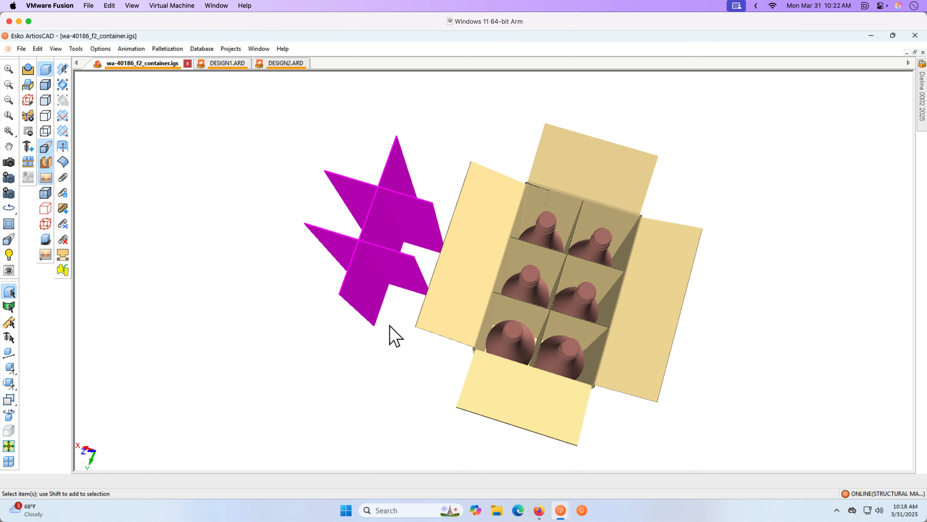
{"action": "key", "text": "Delete"}
- Save the 3D design as WA-40186_F2_CONTAINER.A3D in the New Dieline folder, adding it to the bill of materials and accepting its database information
{"action": "middle_click_drag", "start_coordinate": [393, 325], "coordinate": [348, 258]}
{"action": "left_click_drag", "start_coordinate": [347, 257], "coordinate": [308, 235]}
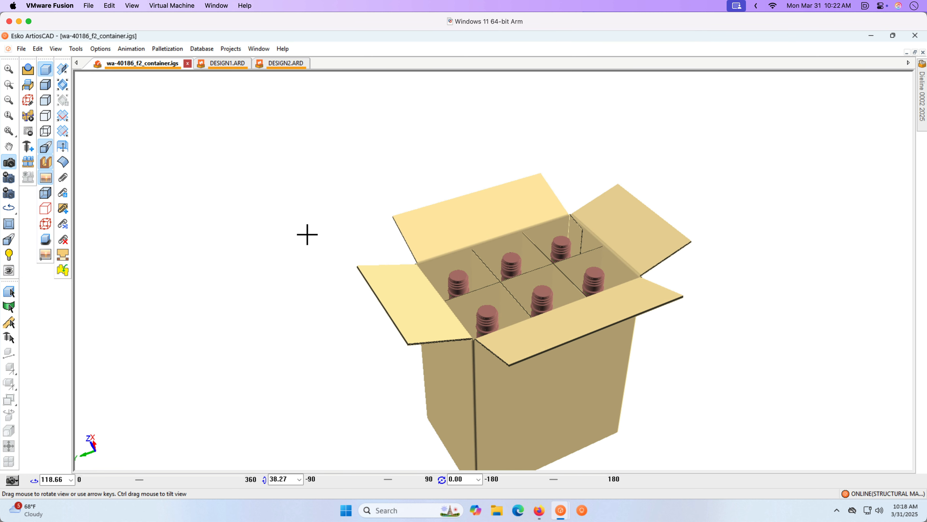
{"action": "left_click", "coordinate": [21, 49]}
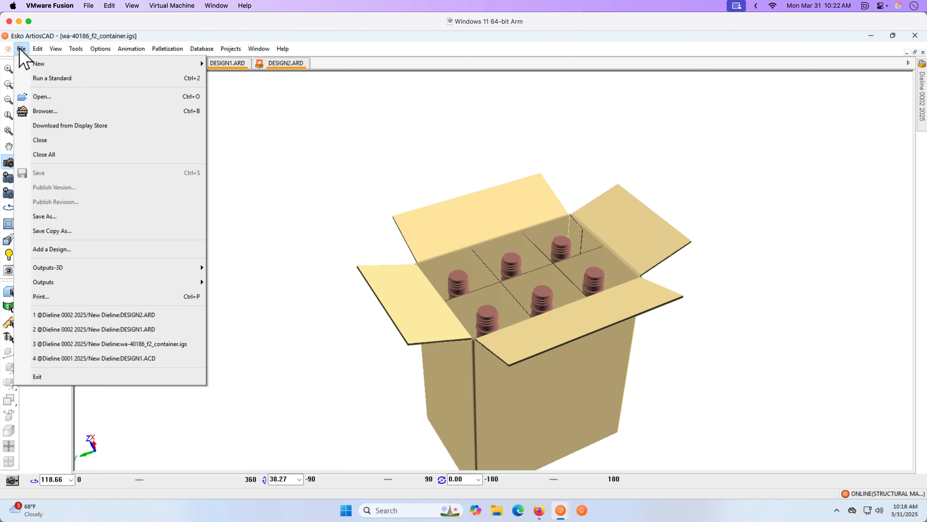
{"action": "left_click", "coordinate": [48, 216]}
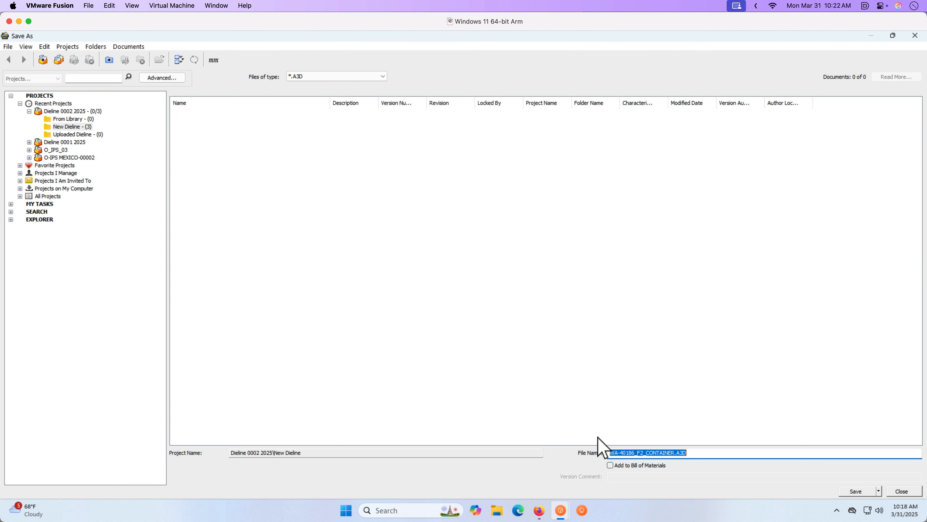
{"action": "left_click", "coordinate": [624, 466]}
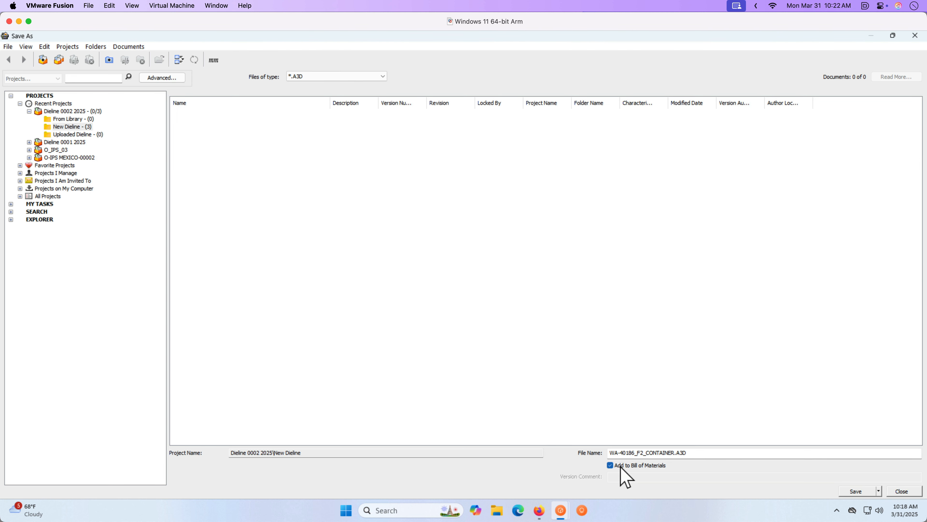
{"action": "left_click", "coordinate": [859, 491]}
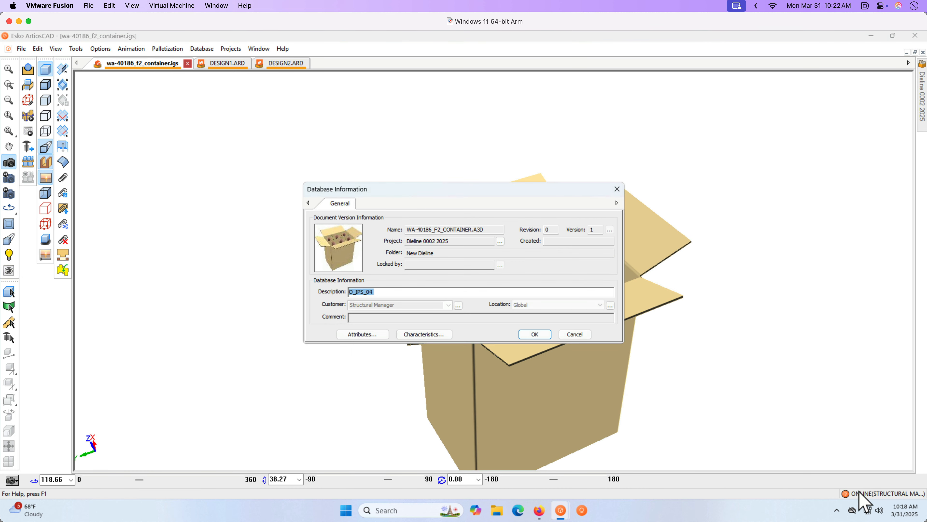
{"action": "left_click", "coordinate": [535, 334]}
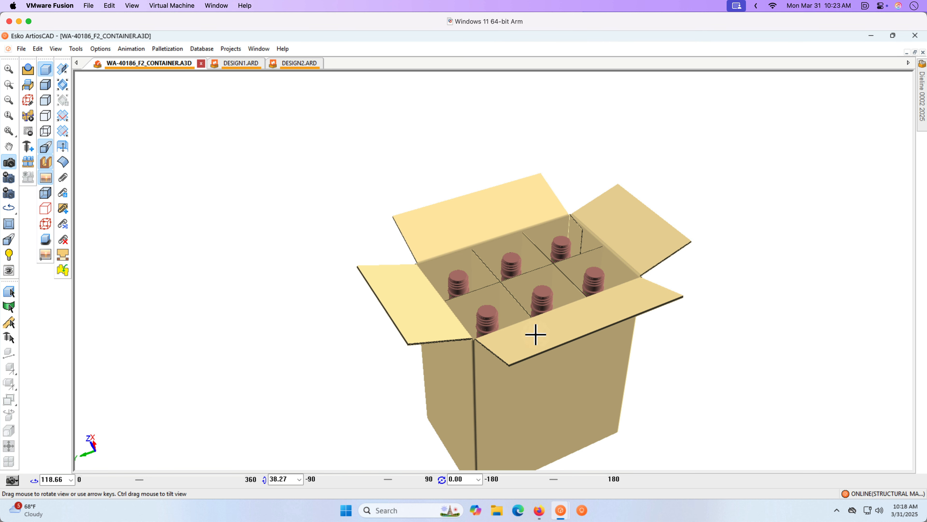
- Convert DESIGN1.ARD to a canvas and import DESIGN2.ARD into it as a new rebuildable part, accepting the static import
{"action": "left_click", "coordinate": [242, 65]}
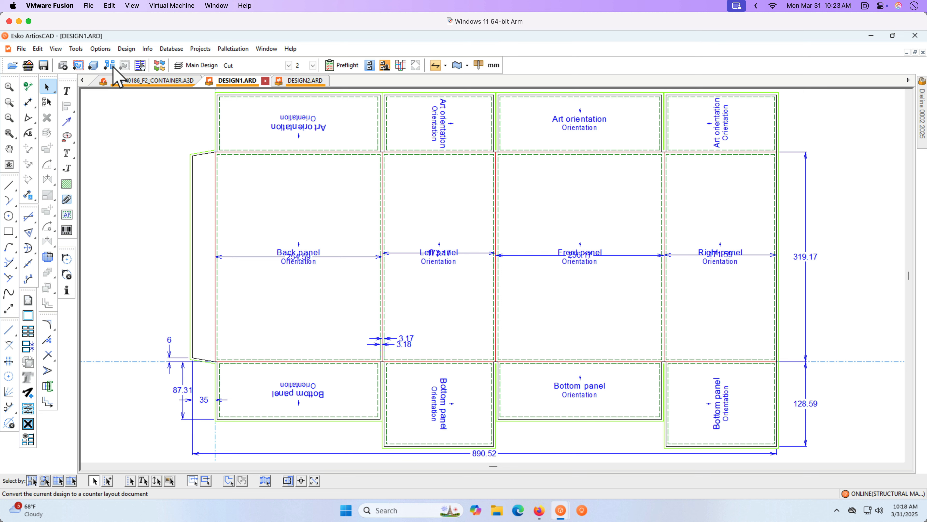
{"action": "left_click", "coordinate": [109, 65]}
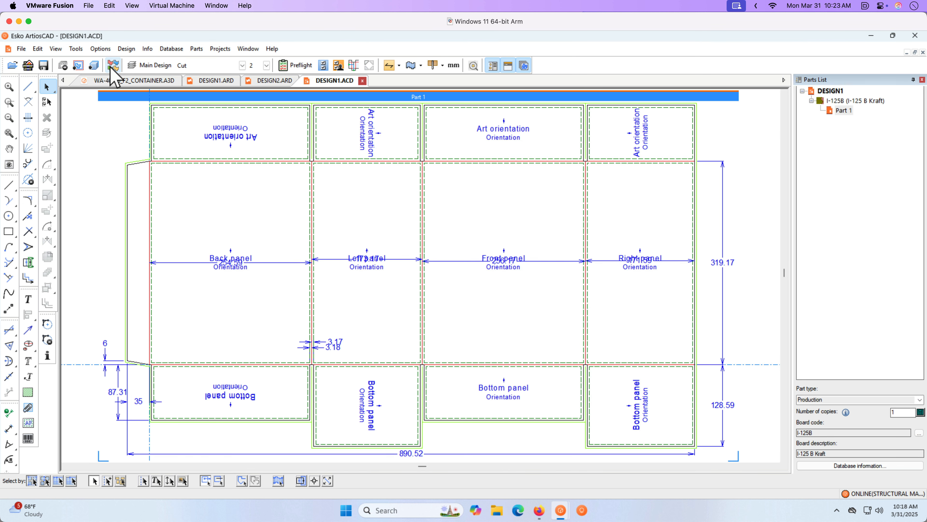
{"action": "left_click", "coordinate": [837, 93]}
{"action": "right_click", "coordinate": [836, 92]}
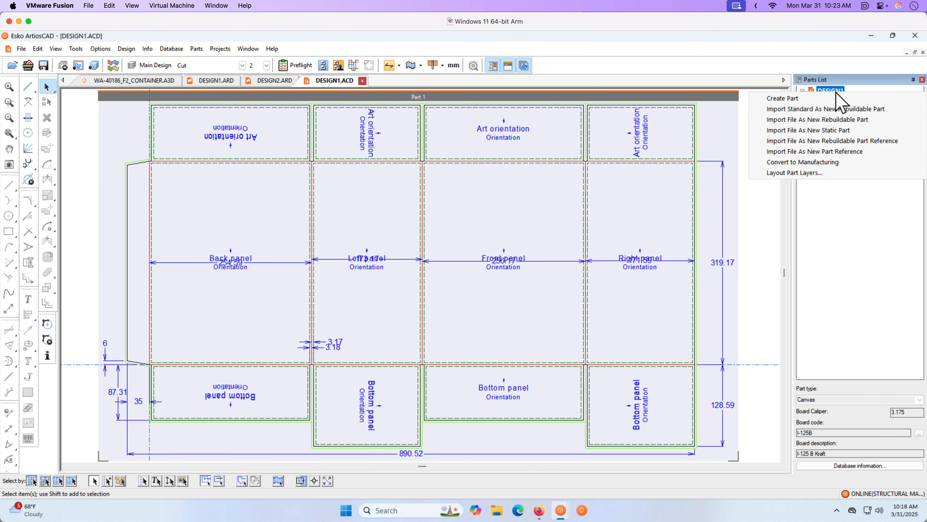
{"action": "left_click", "coordinate": [840, 121]}
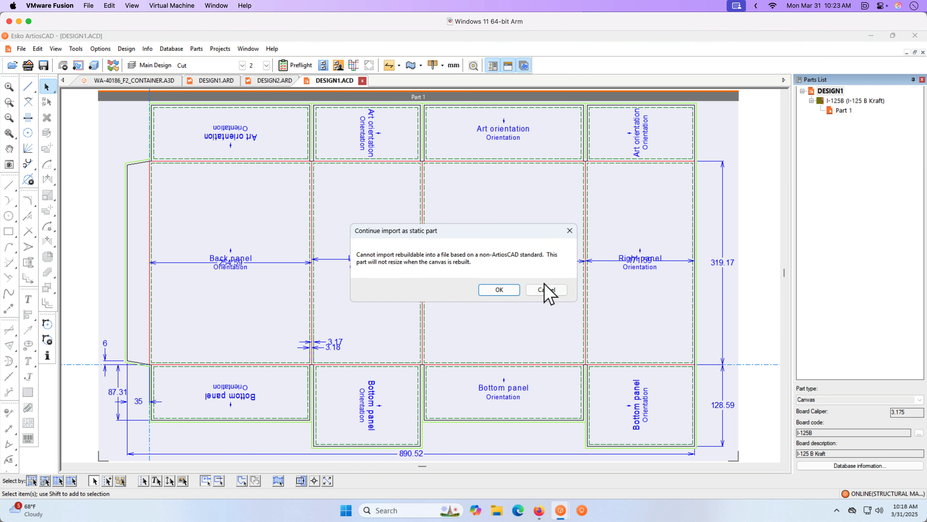
{"action": "left_click", "coordinate": [499, 290]}
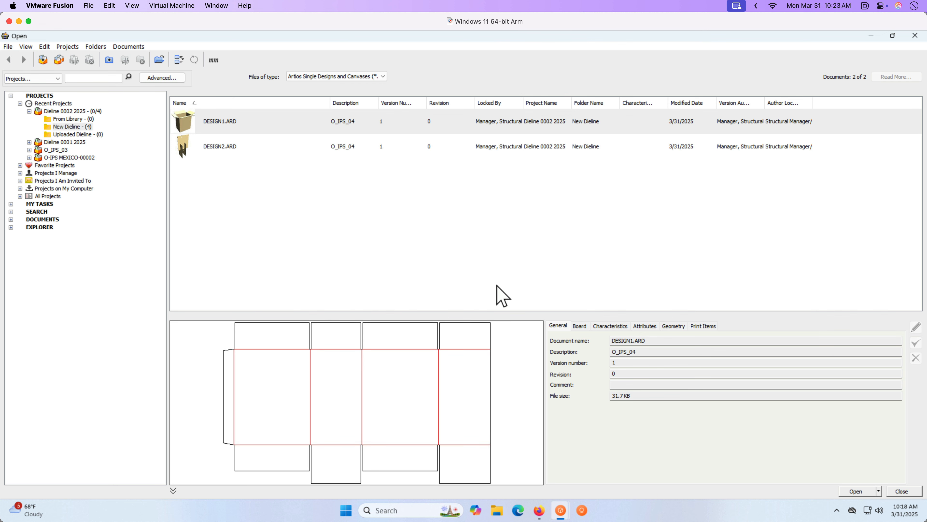
{"action": "left_click", "coordinate": [237, 153]}
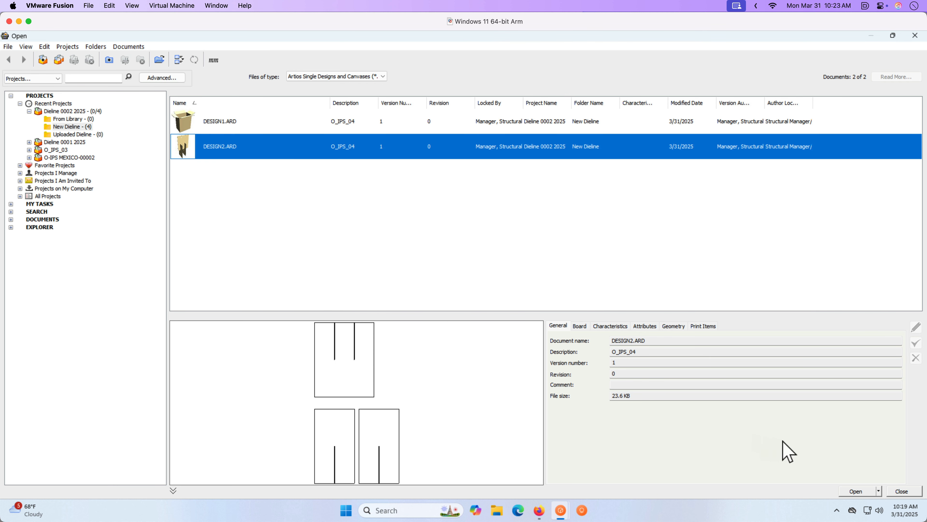
{"action": "left_click", "coordinate": [869, 490]}
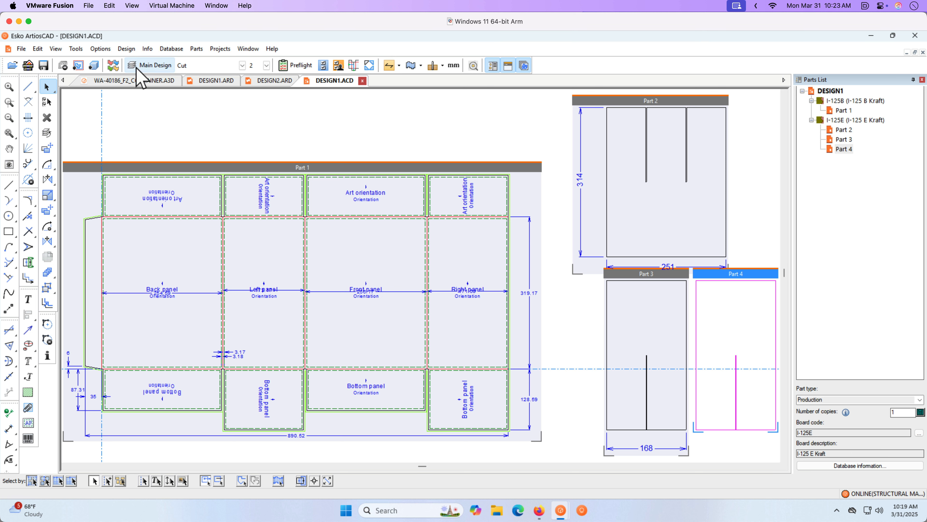
- Save the canvas as DESIGN.ACD in the New Dieline folder, and save all four parts as new auto-named documents in the bill of materials
{"action": "left_click", "coordinate": [221, 50]}
{"action": "mouse_move", "coordinate": [167, 51]}
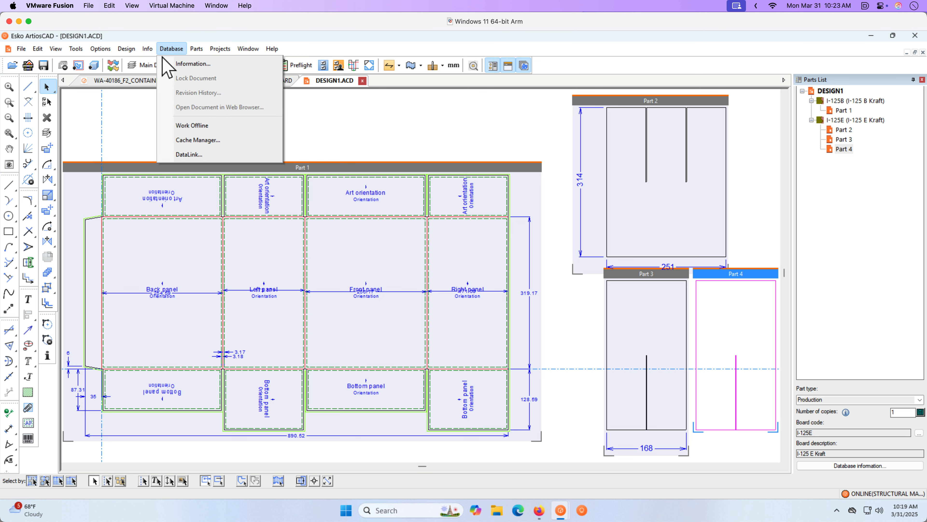
{"action": "mouse_move", "coordinate": [22, 51]}
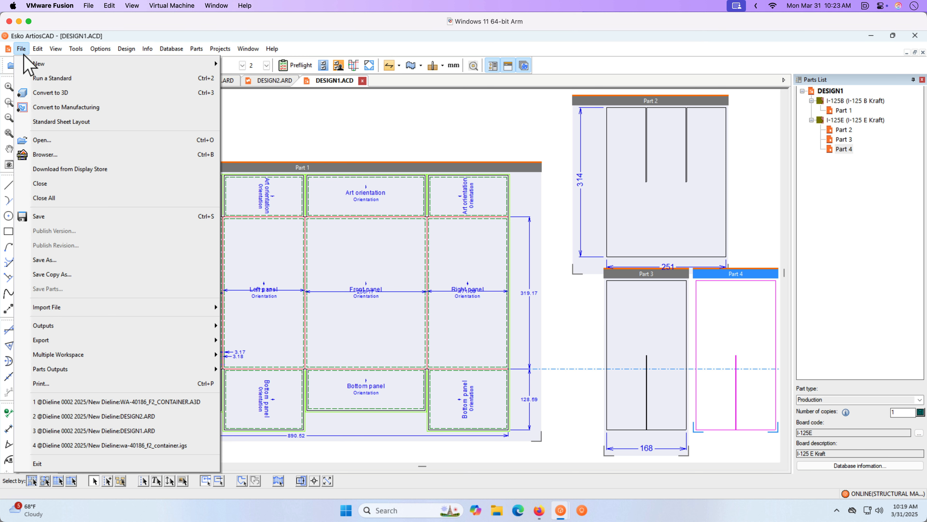
{"action": "left_click", "coordinate": [43, 260]}
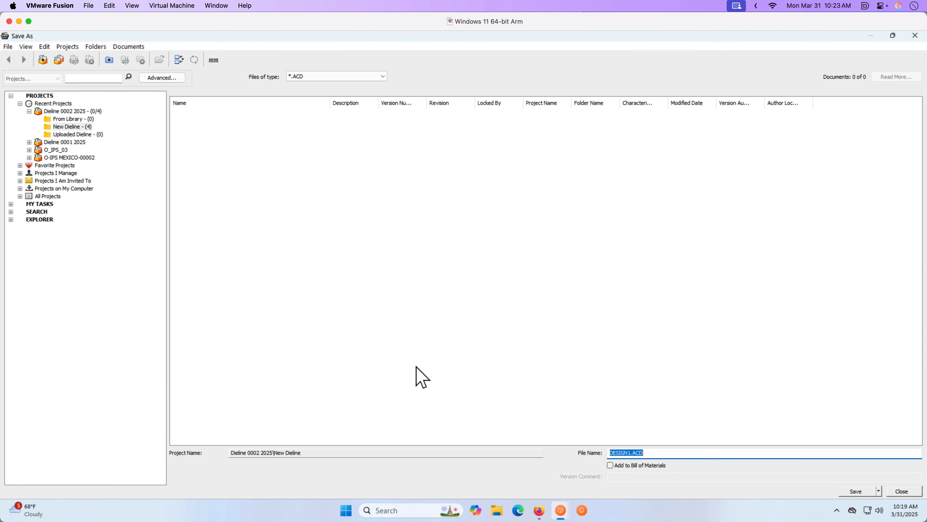
{"action": "left_click", "coordinate": [629, 452]}
{"action": "left_click", "coordinate": [866, 491]}
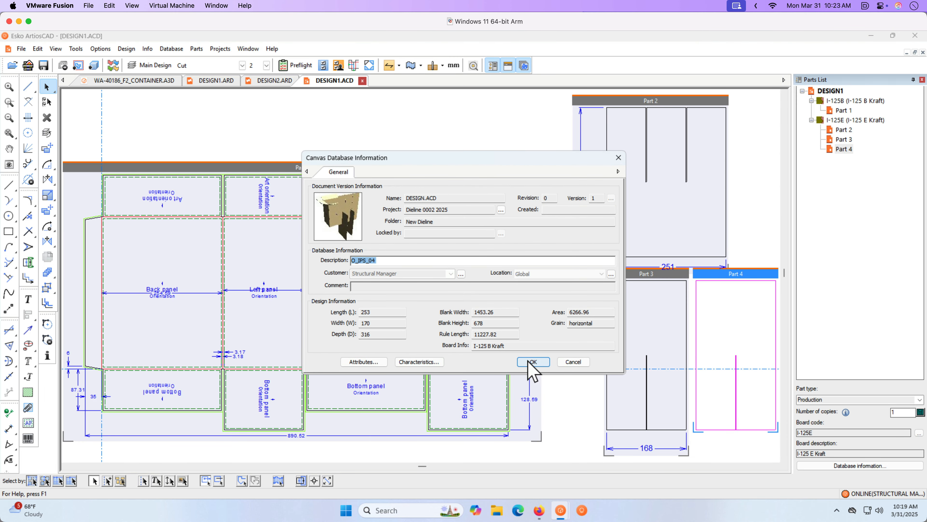
{"action": "left_click", "coordinate": [530, 358]}
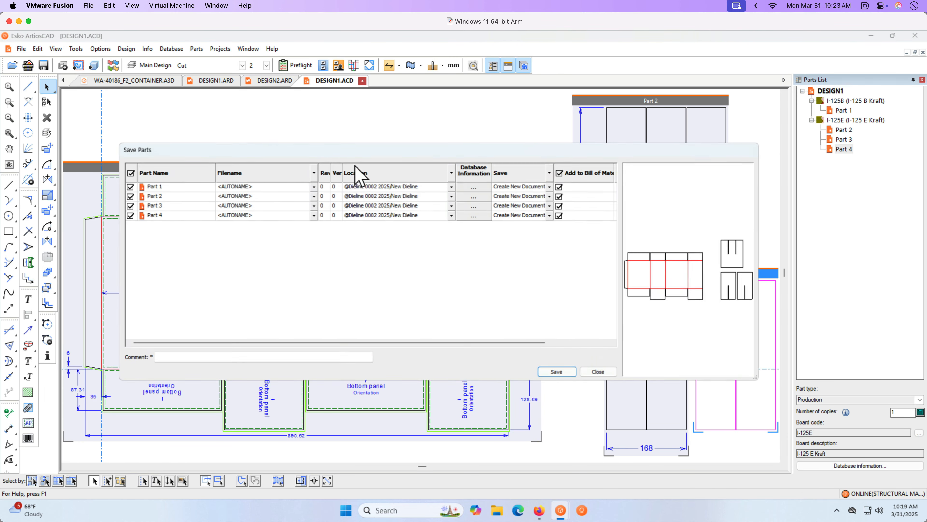
{"action": "left_click", "coordinate": [572, 373]}
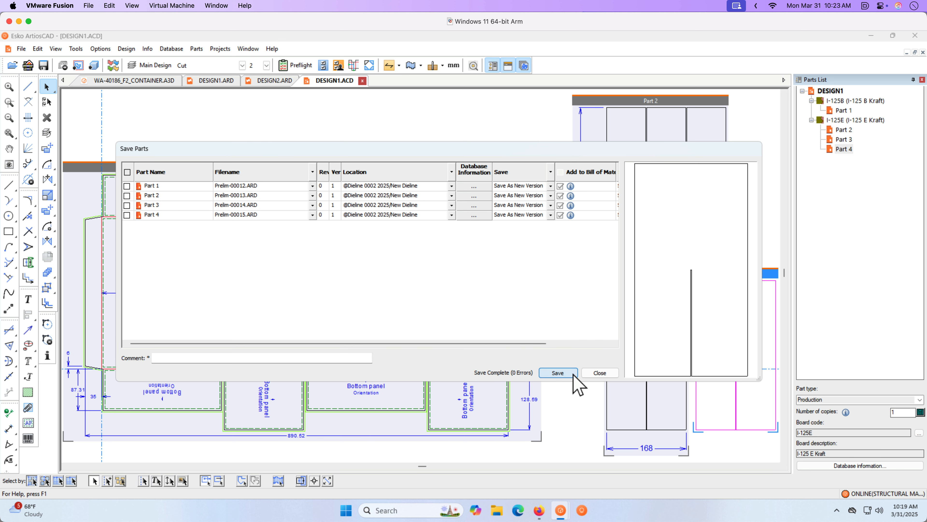
{"action": "left_click", "coordinate": [592, 373]}
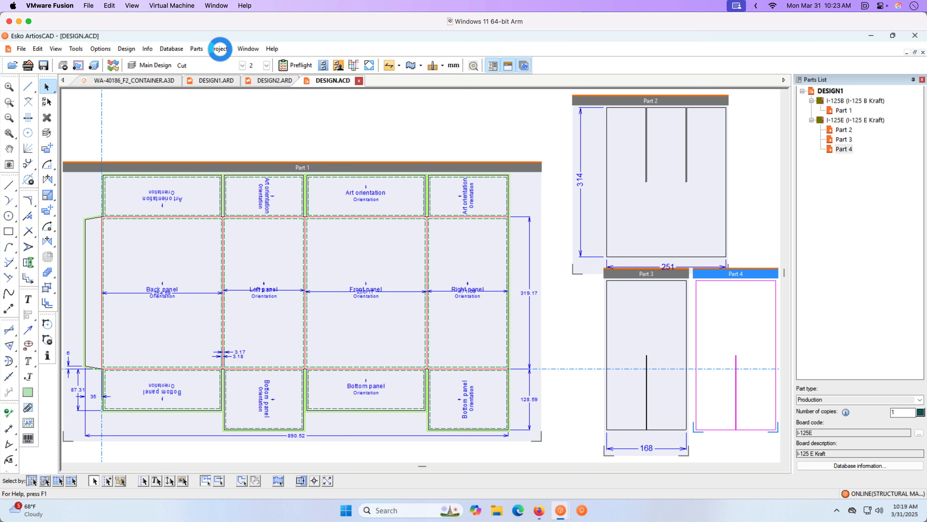
- Create the project's bill of materials PDF with all pages, preview it, and save it as DESIGN BOM.pdf in the New Dieline folder
{"action": "left_click", "coordinate": [220, 49]}
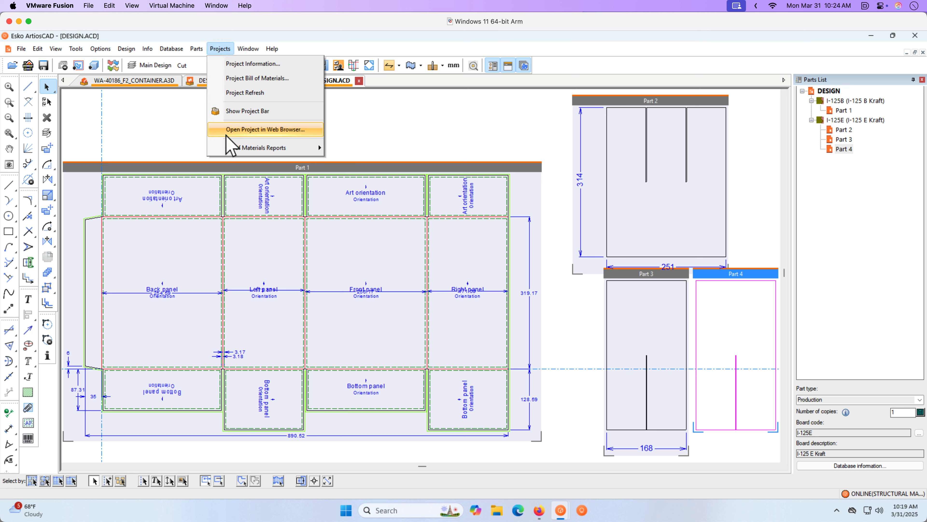
{"action": "mouse_move", "coordinate": [232, 148]}
{"action": "mouse_move", "coordinate": [356, 148]}
{"action": "left_click", "coordinate": [402, 147]}
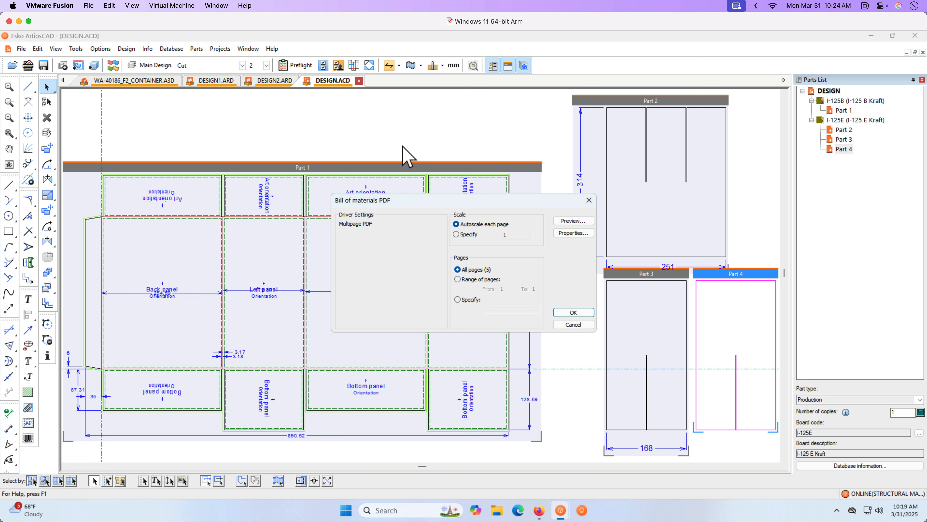
{"action": "left_click", "coordinate": [575, 221]}
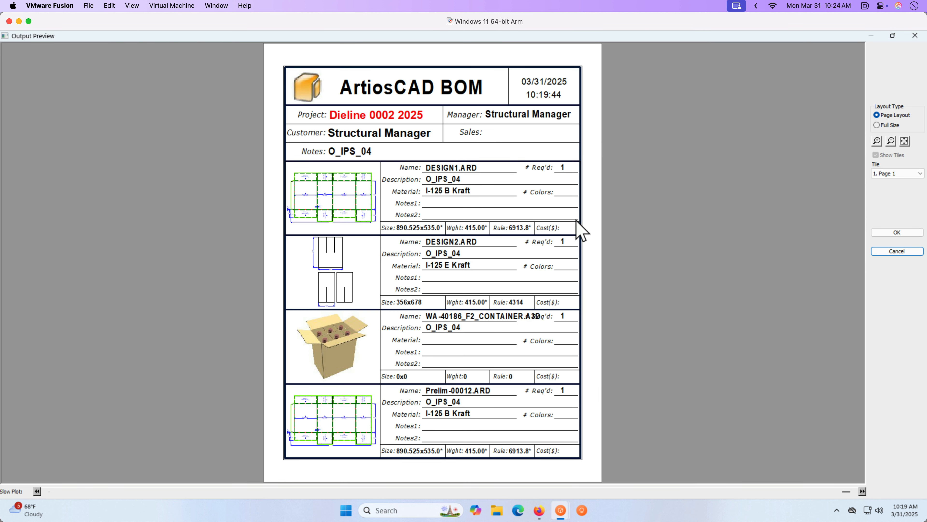
{"action": "left_click", "coordinate": [891, 235]}
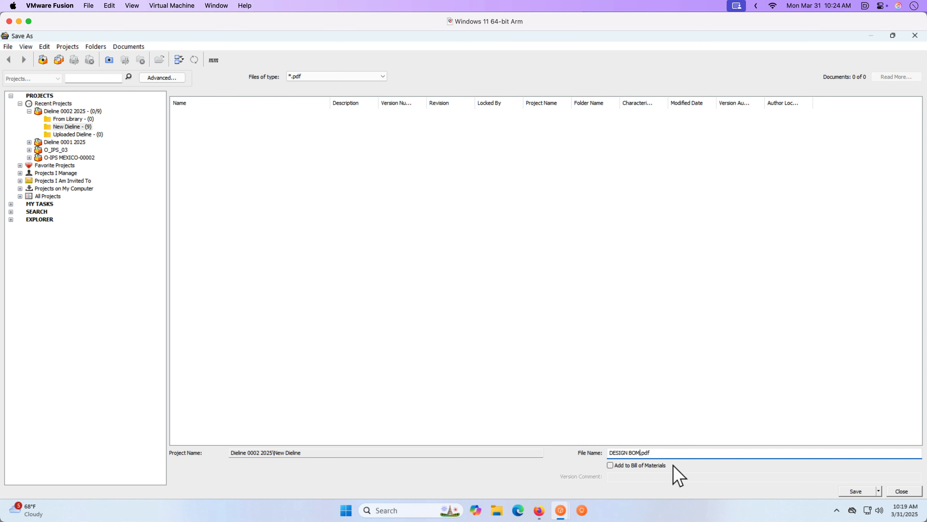
{"action": "left_click", "coordinate": [857, 491]}
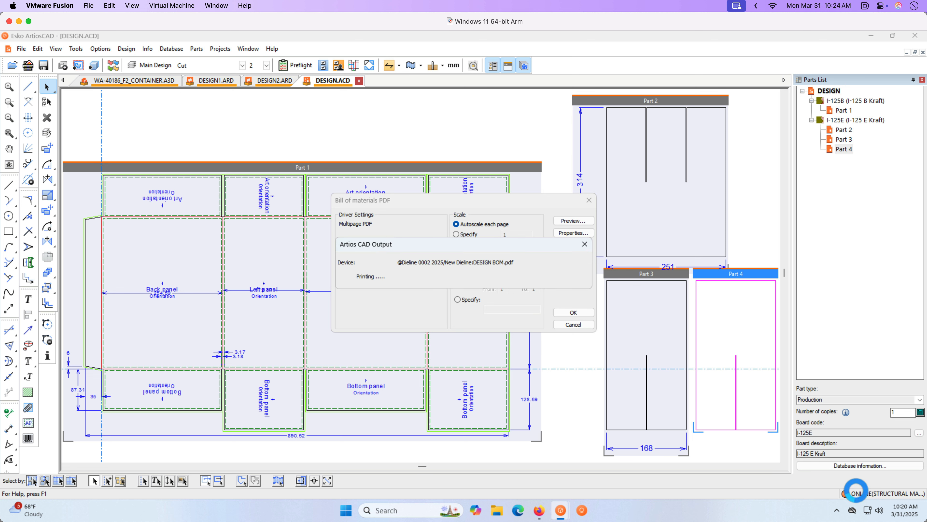
{"action": "left_click", "coordinate": [726, 450]}
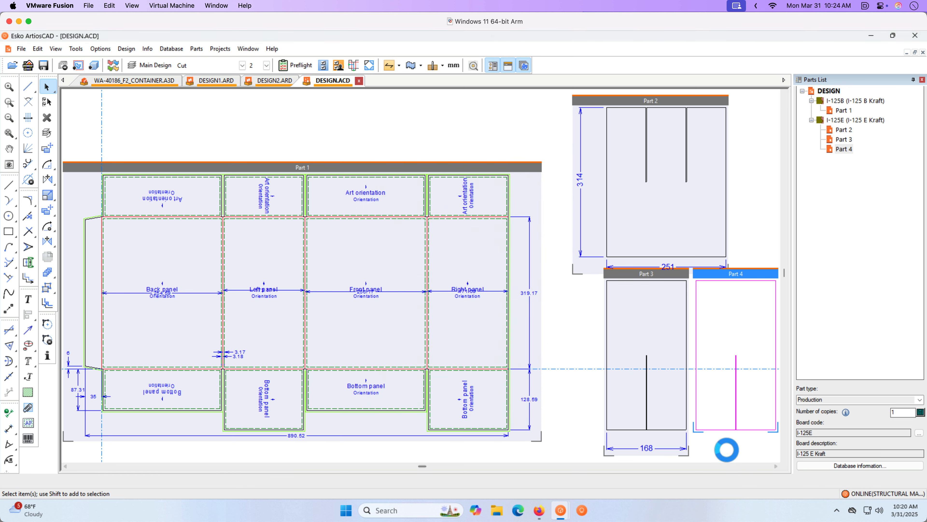
- Switch to Adobe Illustrator and create a new document with the default settings
{"action": "key", "text": "super+Tab"}
{"action": "key", "text": "super+Tab"}
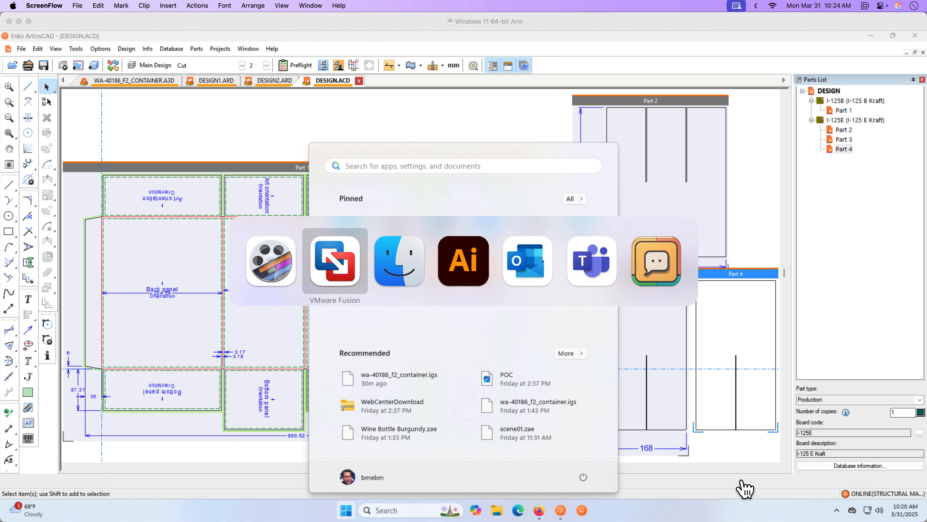
{"action": "key", "text": "super+Tab"}
{"action": "key", "text": "super+Tab"}
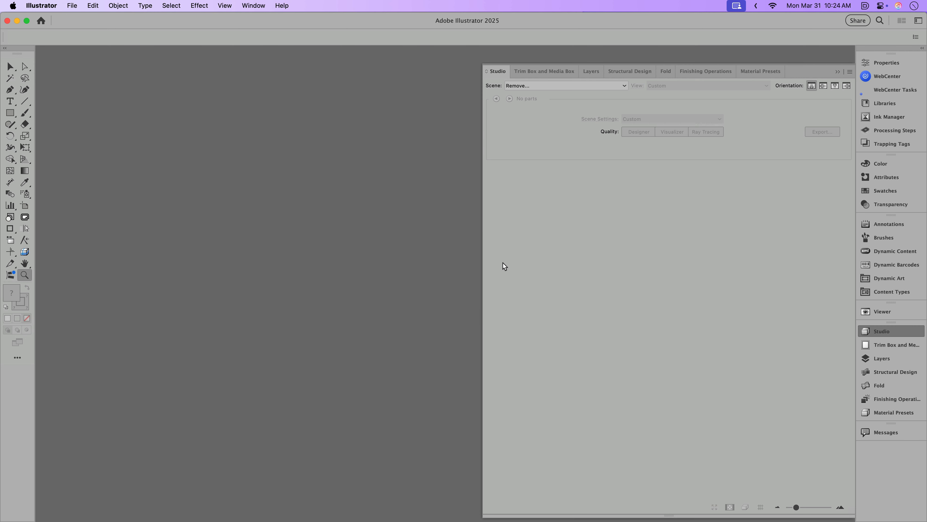
{"action": "key", "text": "super+n"}
{"action": "key", "text": "Return"}
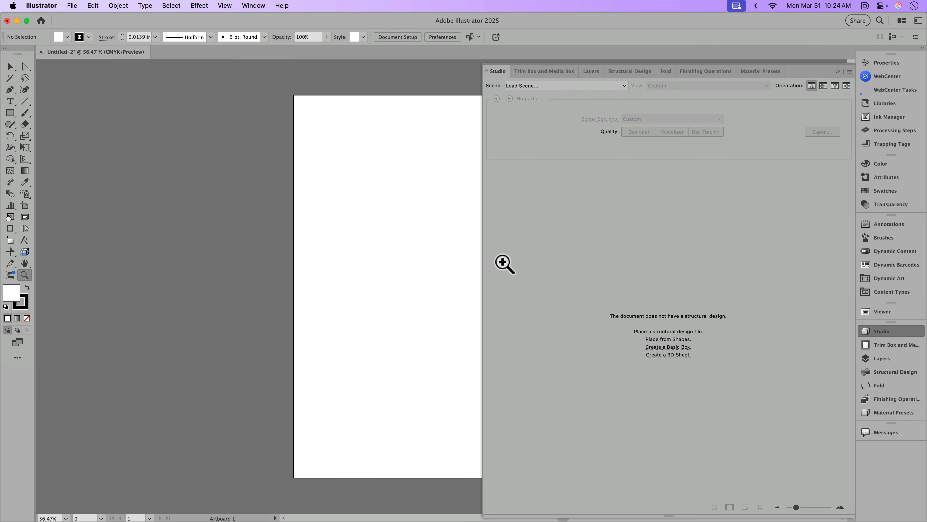
- Start placing a file from WebCenter, search the projects for *Dieline 0002 2025*, and open that project's New Dieline folder
{"action": "left_click", "coordinate": [73, 5]}
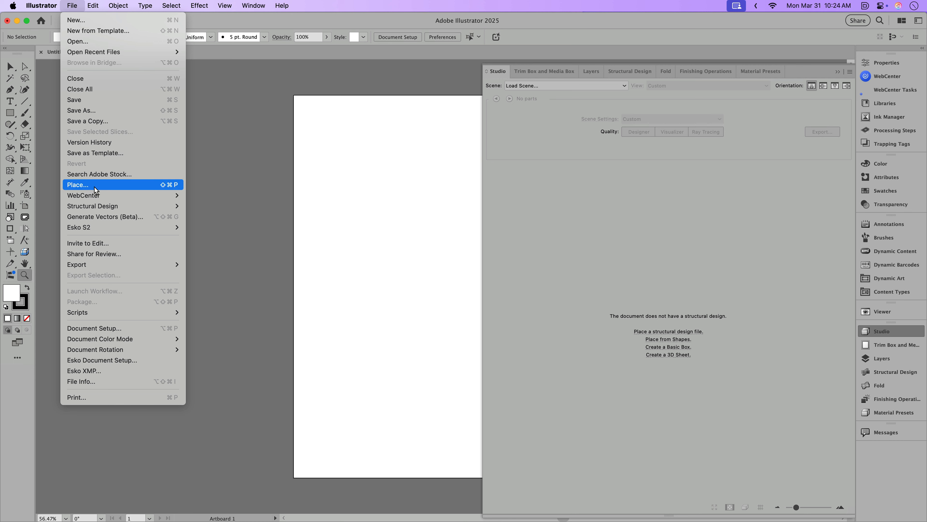
{"action": "mouse_move", "coordinate": [93, 201]}
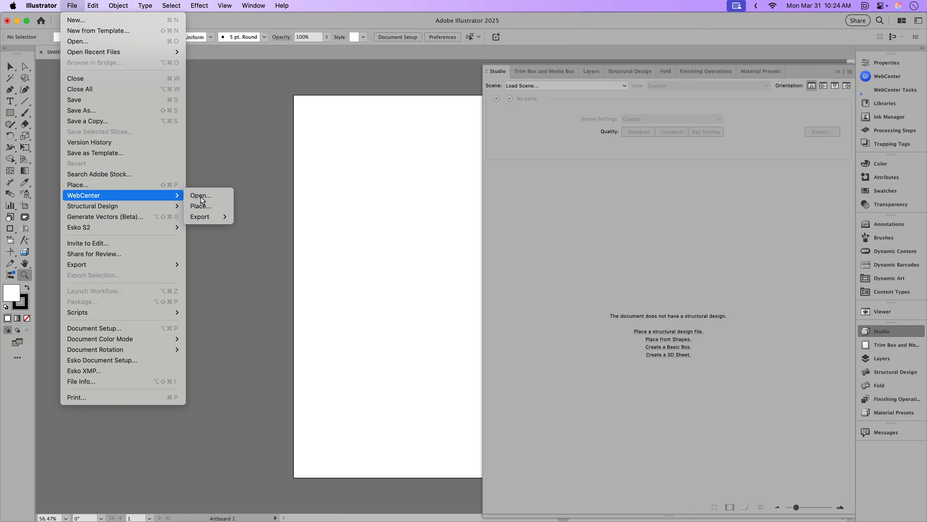
{"action": "left_click", "coordinate": [214, 202]}
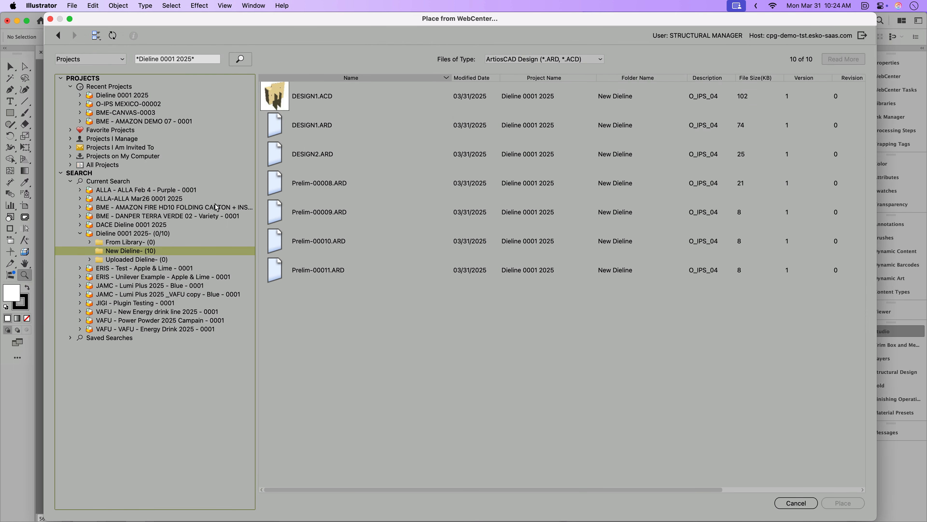
{"action": "left_click", "coordinate": [145, 233]}
{"action": "left_click", "coordinate": [173, 60]}
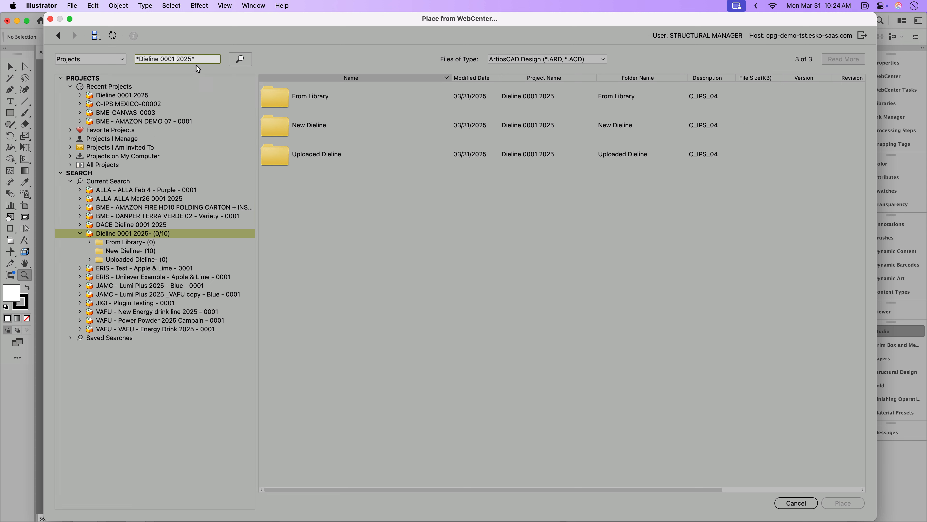
{"action": "key", "text": "BackSpace"}
{"action": "type", "text": "2"}
{"action": "key", "text": "Return"}
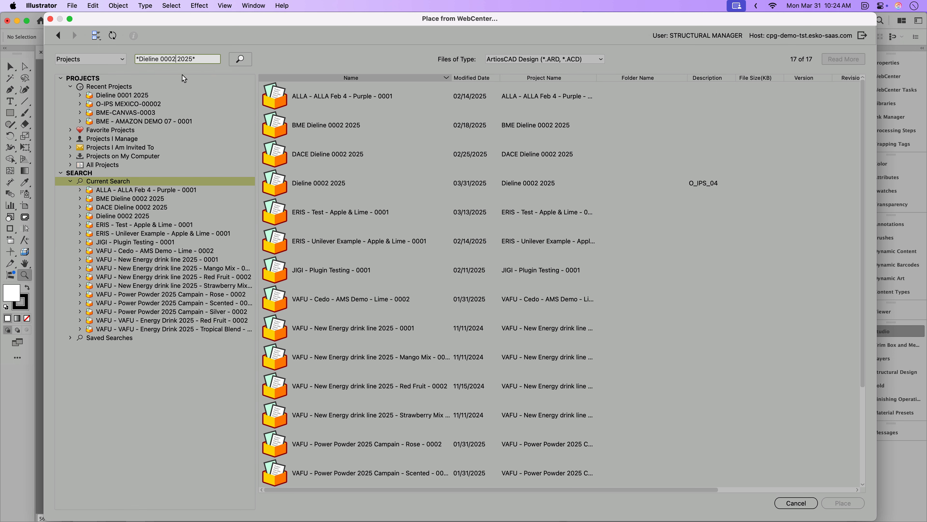
{"action": "left_click", "coordinate": [128, 216]}
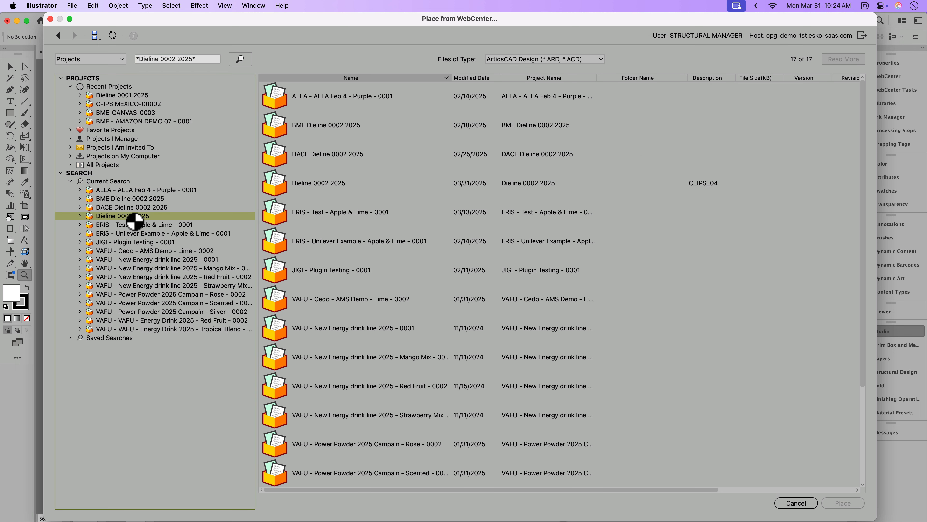
{"action": "left_click", "coordinate": [129, 233]}
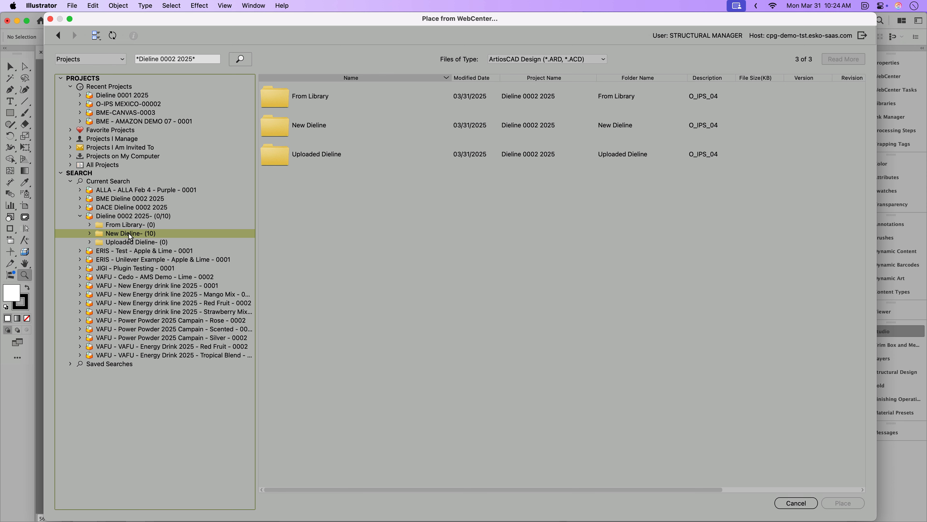
- Place DESIGN.ACD from the New Dieline folder into the document with all printable parts
{"action": "left_click", "coordinate": [319, 100]}
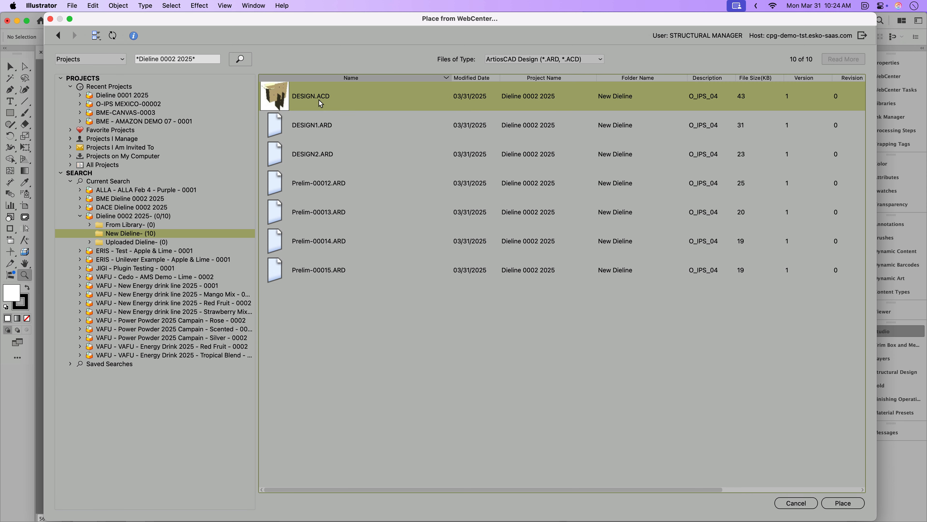
{"action": "left_click", "coordinate": [843, 503]}
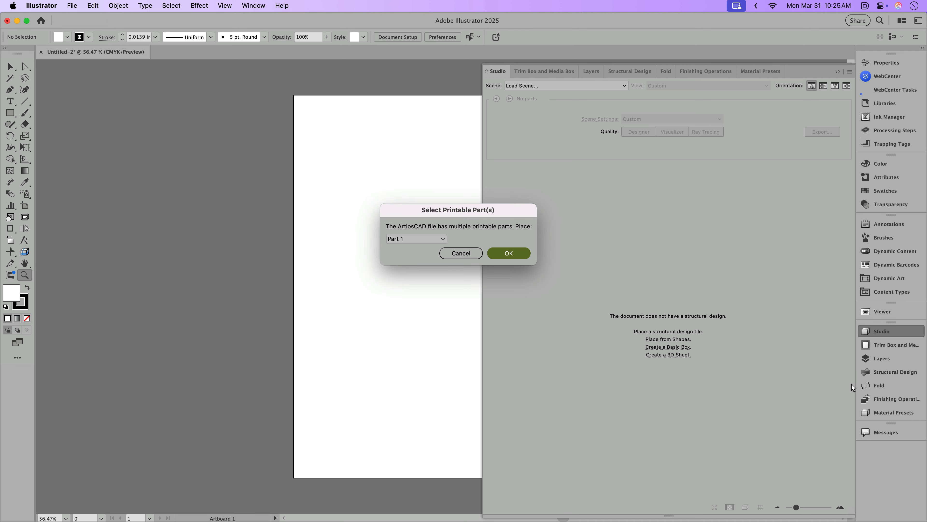
{"action": "left_click", "coordinate": [443, 241]}
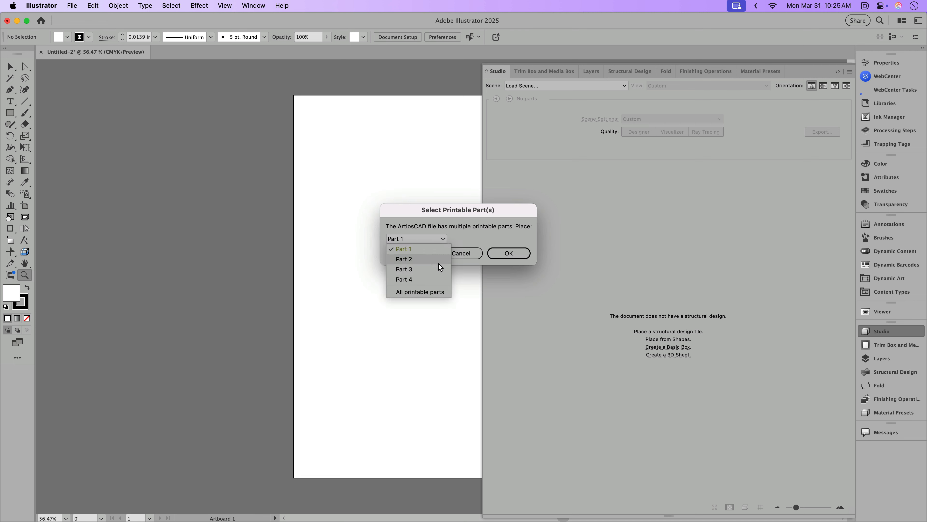
{"action": "left_click", "coordinate": [438, 292]}
{"action": "left_click", "coordinate": [515, 254]}
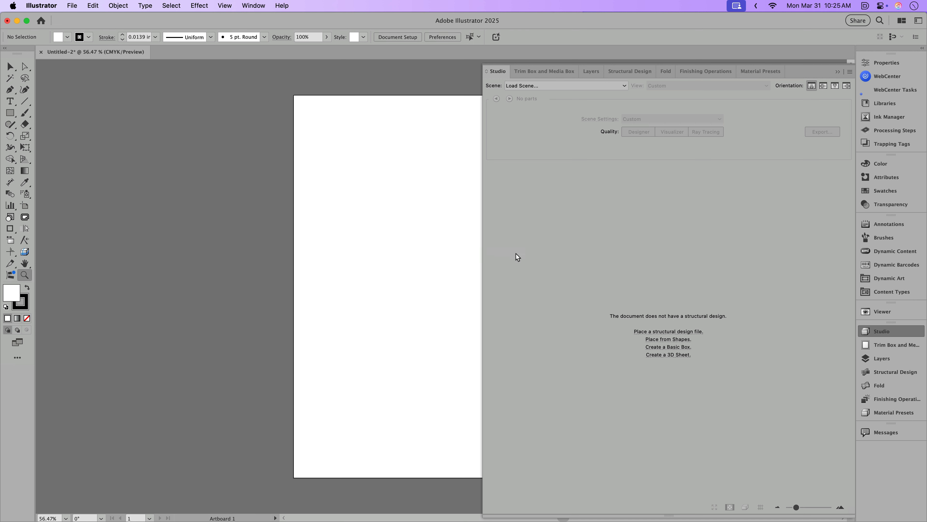
- Fit the trim box to the placed structural design, and fit the artboard to the trim box
{"action": "left_click", "coordinate": [884, 344]}
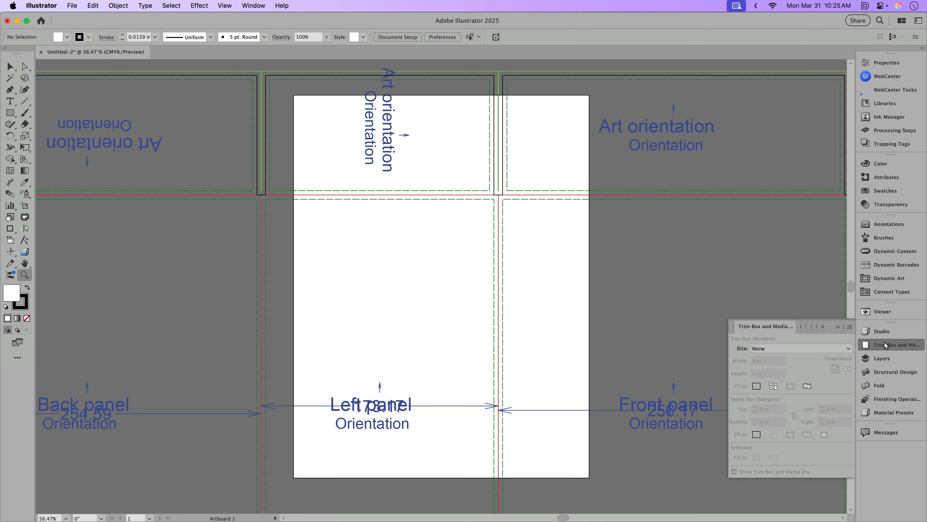
{"action": "left_click", "coordinate": [773, 386]}
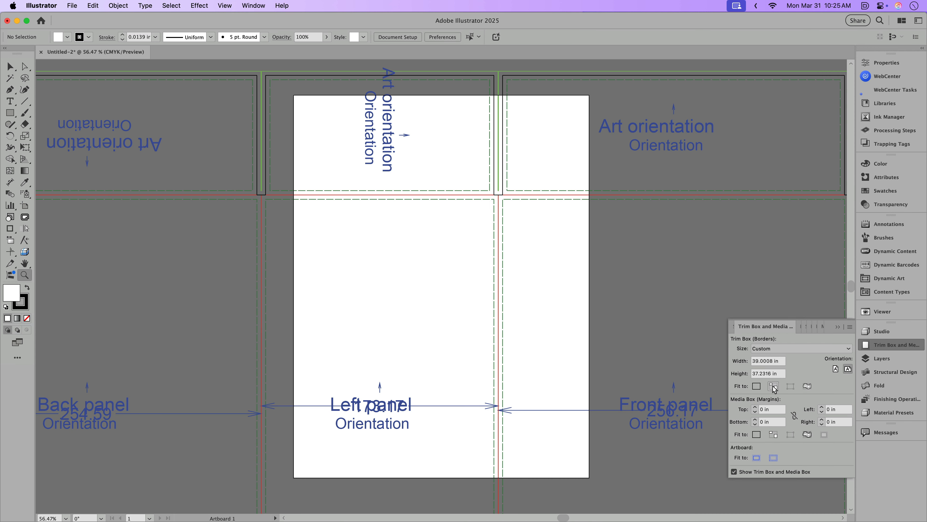
{"action": "left_click", "coordinate": [757, 457]}
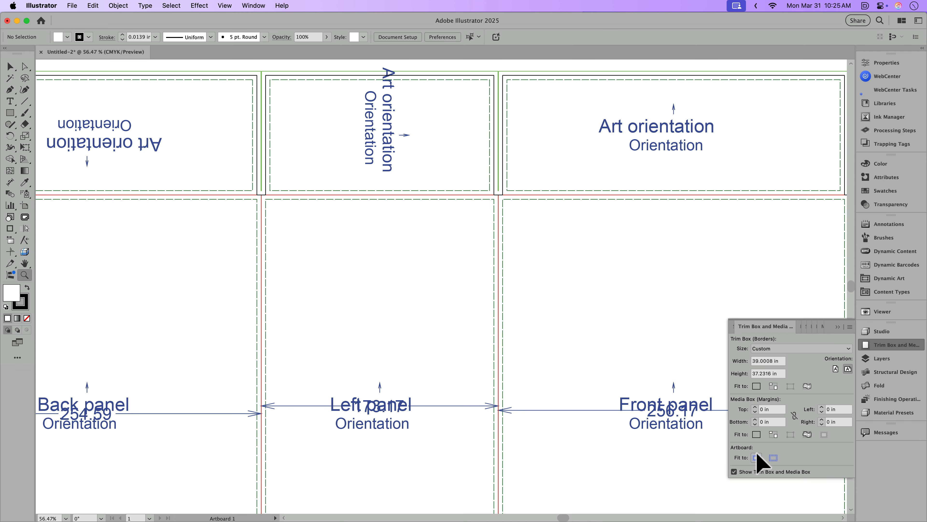
{"action": "key", "text": "super+0"}
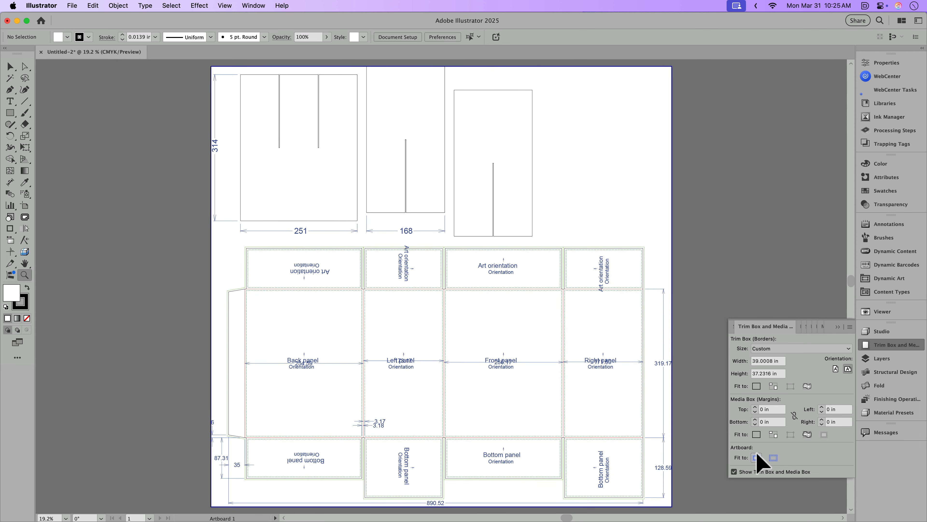
{"action": "key", "text": "super+minus"}
{"action": "left_click_drag", "start_coordinate": [471, 351], "coordinate": [396, 350]}
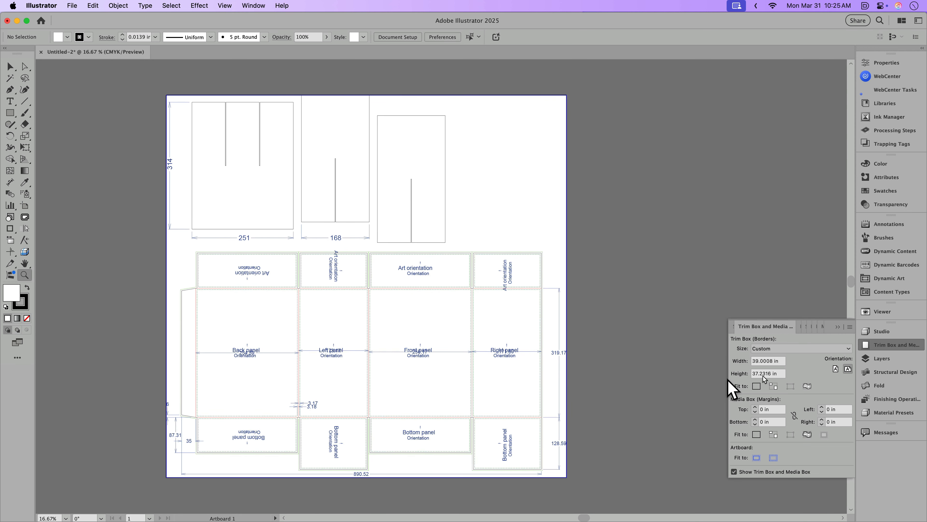
- Show the DESIGN.ACD scene in Studio and start loading another scene from WebCenter
{"action": "left_click", "coordinate": [870, 332]}
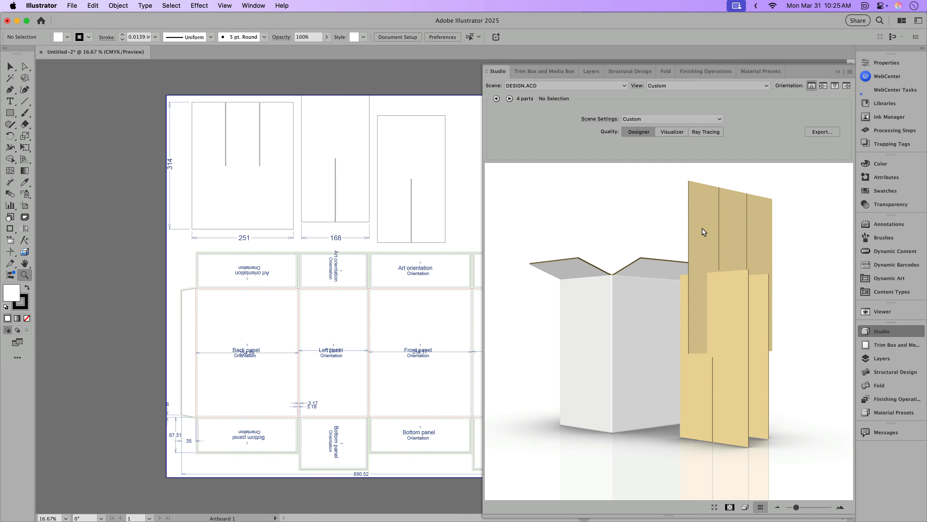
{"action": "left_click", "coordinate": [557, 86]}
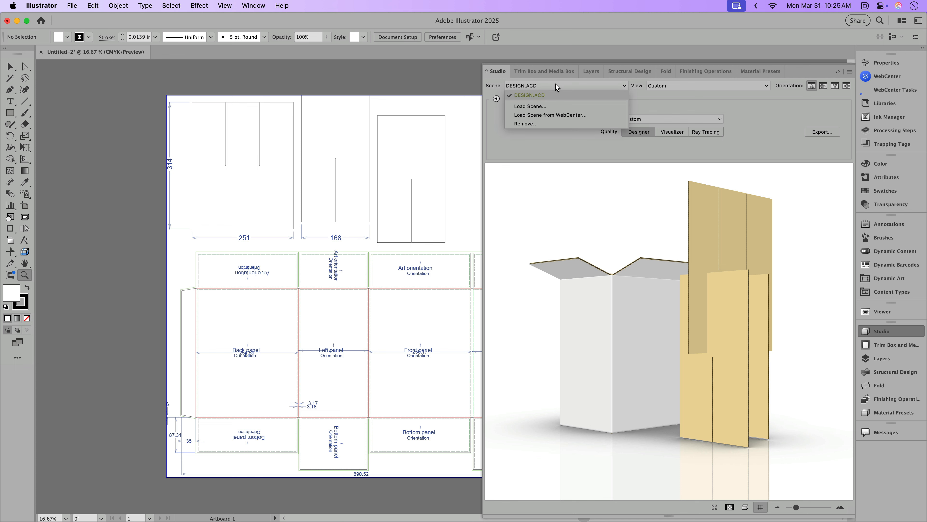
{"action": "left_click", "coordinate": [555, 115]}
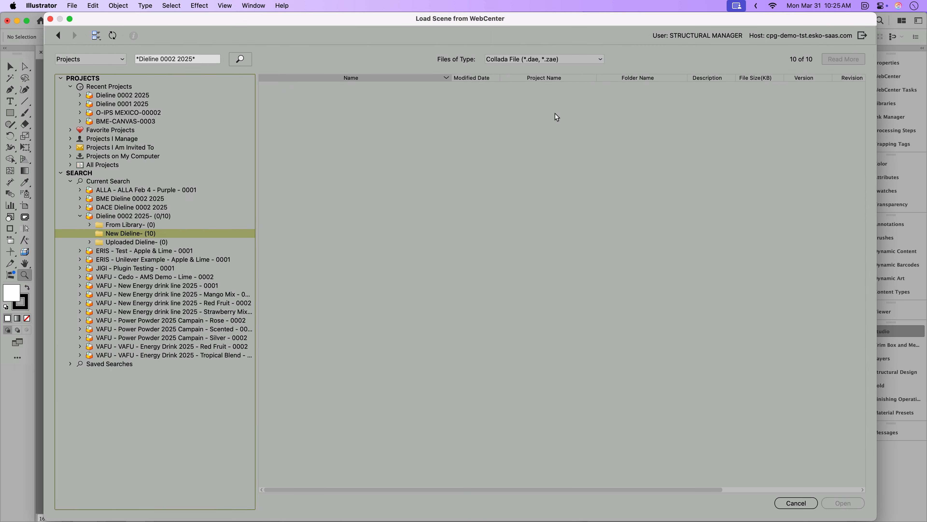
- Switch to ArtiosCAD and bring up the 3D design WA-40186_F2_CONTAINER.A3D
{"action": "key", "text": "super+Tab"}
{"action": "key", "text": "super+Tab"}
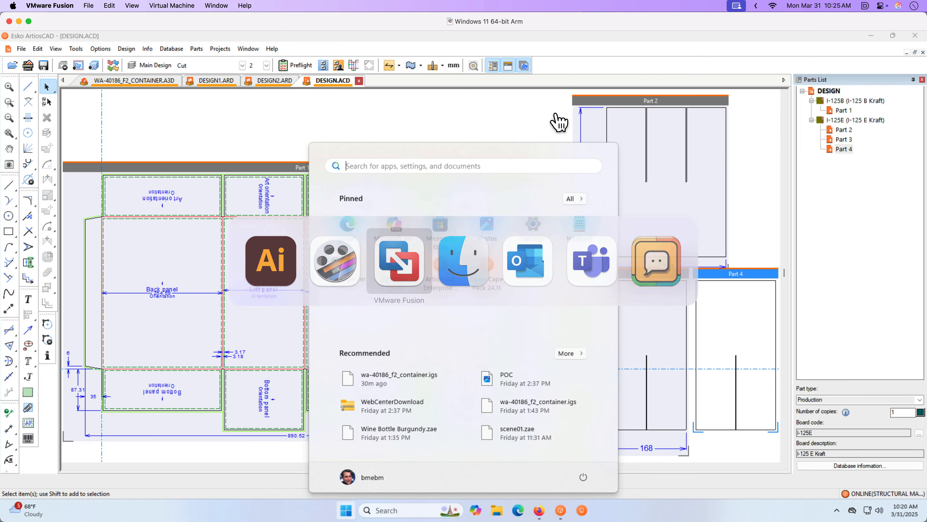
{"action": "left_click", "coordinate": [411, 110]}
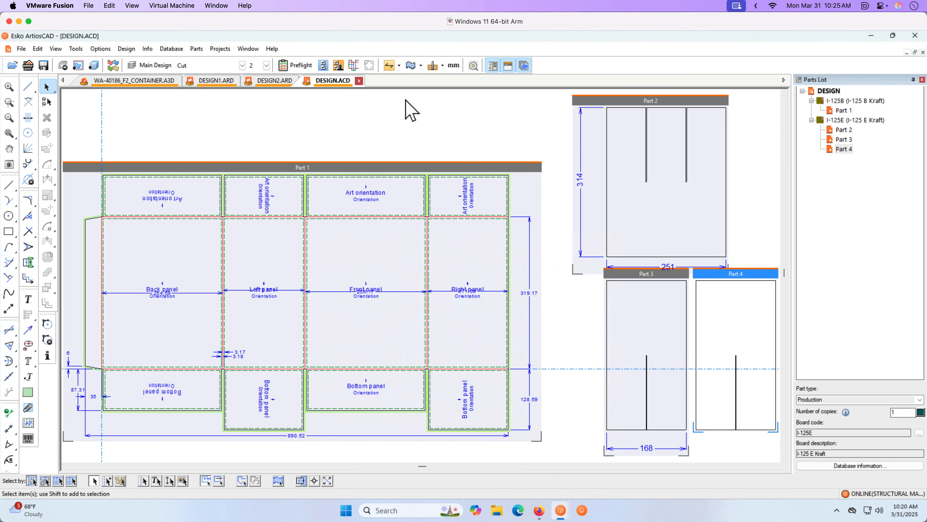
{"action": "left_click", "coordinate": [125, 81]}
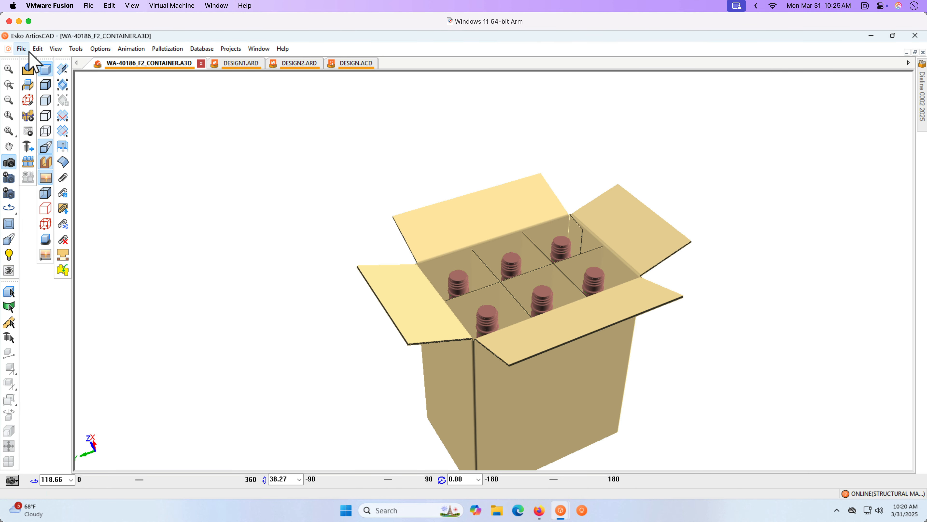
- Output the 3D design to Collada as WA-40186_F2_CONTAINER.ZAE in the New Dieline folder, adding it to the bill of materials
{"action": "left_click", "coordinate": [21, 48]}
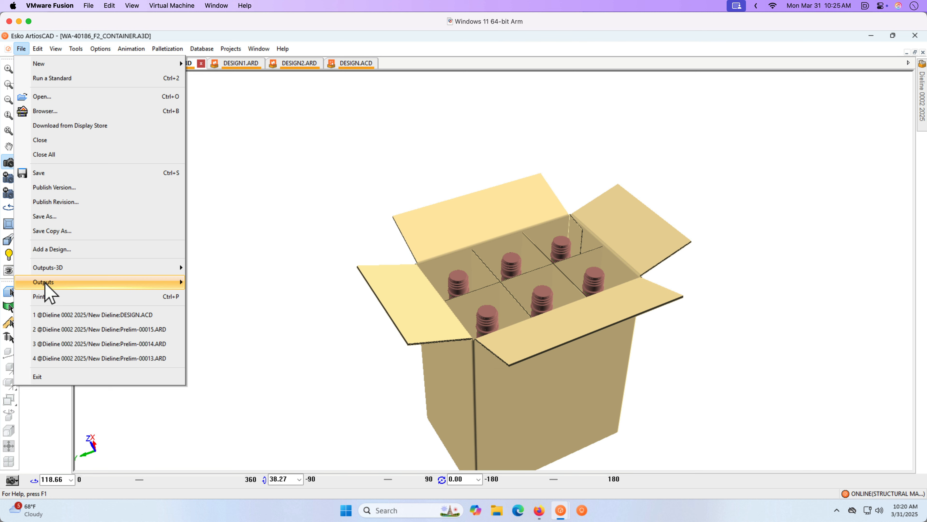
{"action": "mouse_move", "coordinate": [46, 270]}
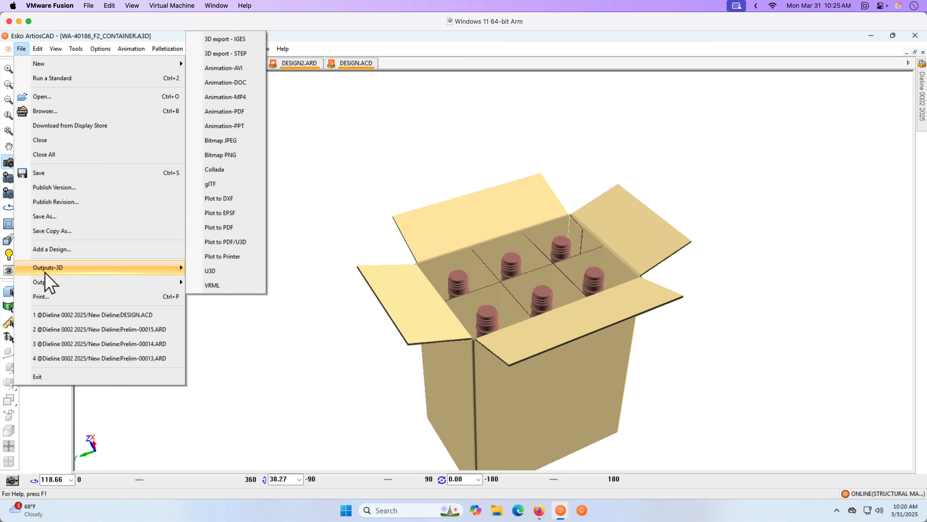
{"action": "left_click", "coordinate": [224, 170]}
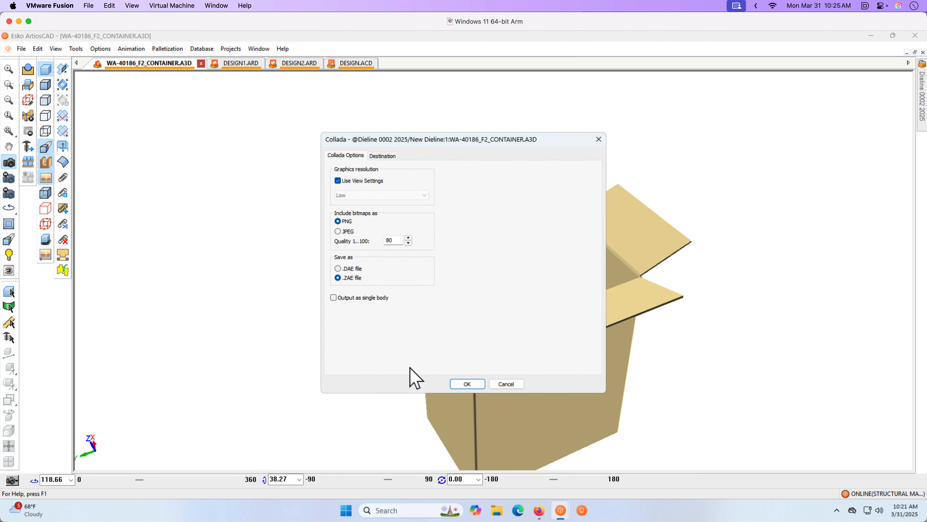
{"action": "left_click", "coordinate": [468, 384]}
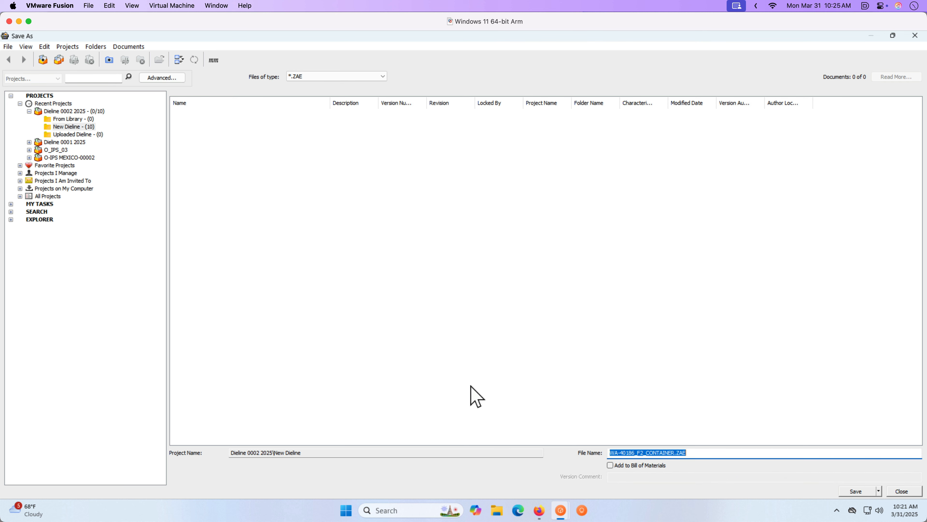
{"action": "key", "text": "Right"}
{"action": "left_click", "coordinate": [659, 467]}
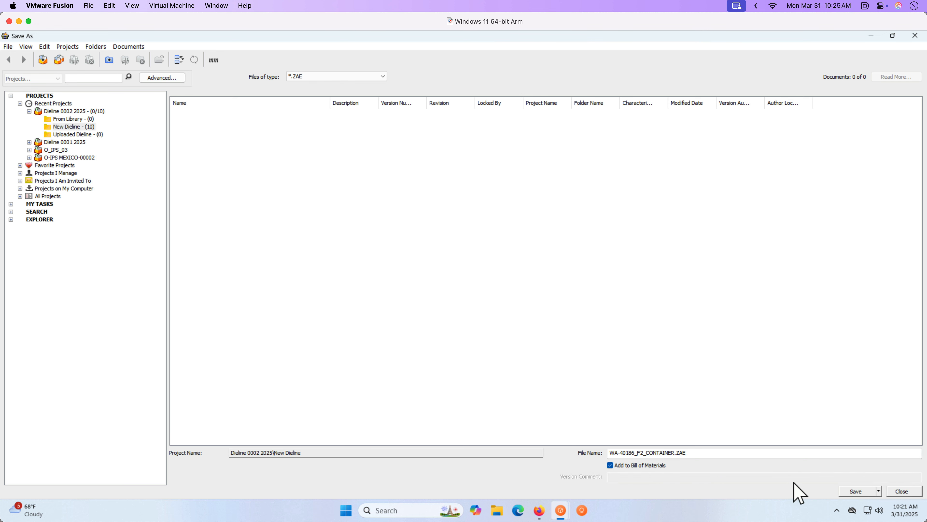
{"action": "left_click", "coordinate": [858, 491]}
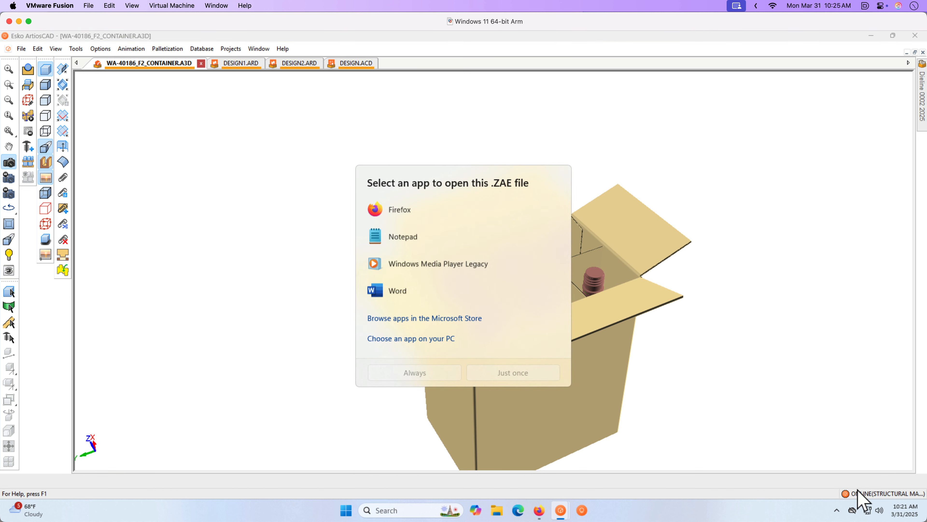
{"action": "left_click", "coordinate": [673, 430]}
- Return to Illustrator and list all file types in the New Dieline folder to look for the exported scene
{"action": "key", "text": "super+Tab"}
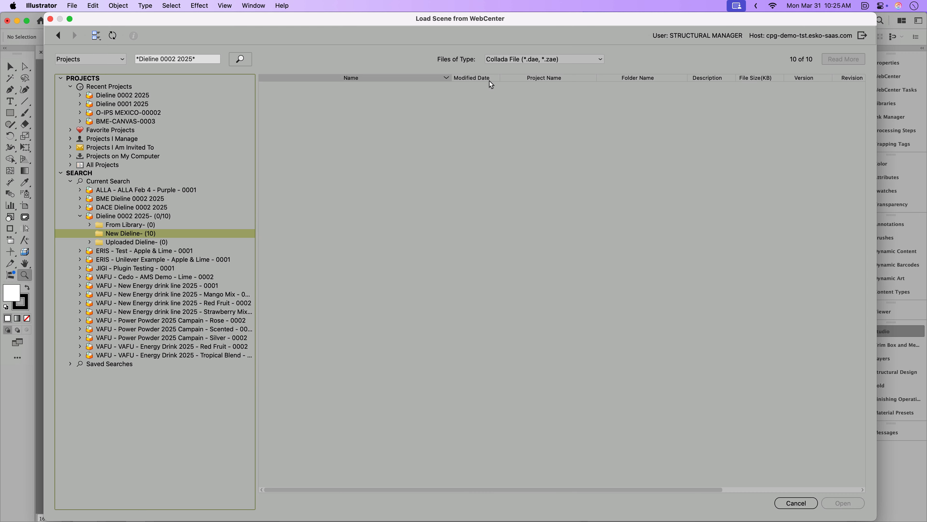
{"action": "left_click", "coordinate": [496, 61]}
{"action": "left_click", "coordinate": [495, 89]}
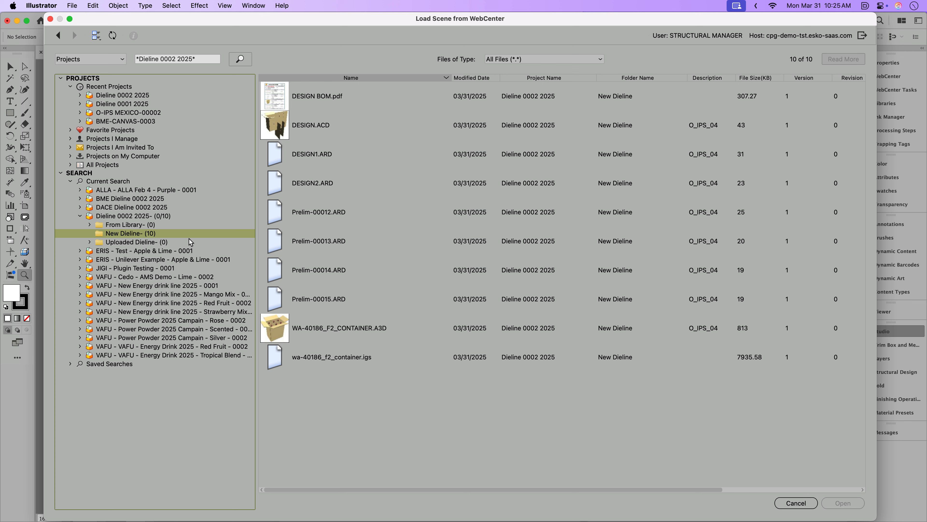
- Switch to ArtiosCAD and start another Collada output to check the New Dieline folder for the exported ZAE file
{"action": "key", "text": "super+Tab"}
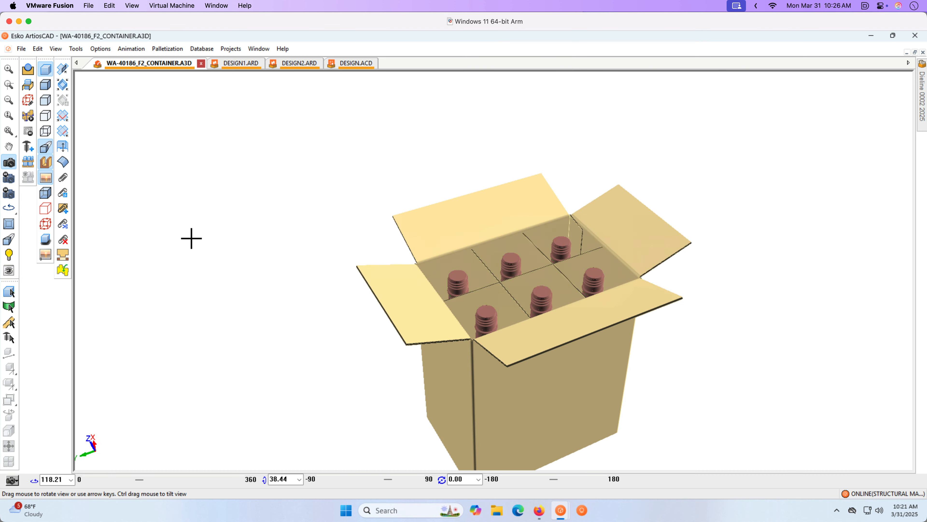
{"action": "left_click", "coordinate": [26, 50]}
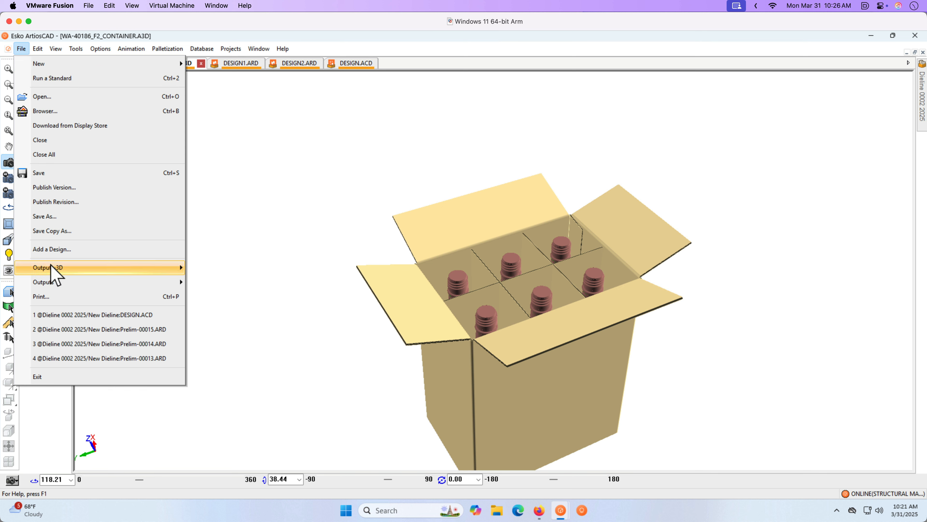
{"action": "mouse_move", "coordinate": [57, 270]}
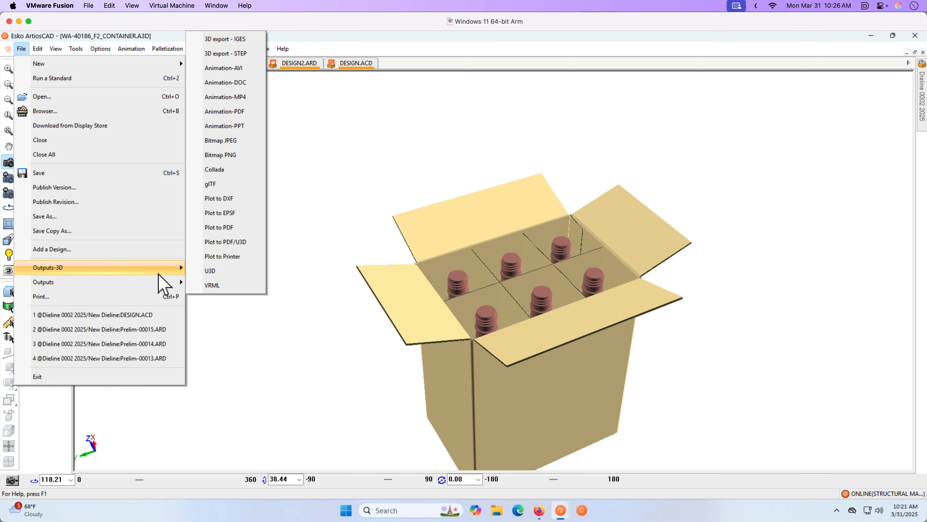
{"action": "left_click", "coordinate": [239, 171]}
{"action": "left_click", "coordinate": [467, 383]}
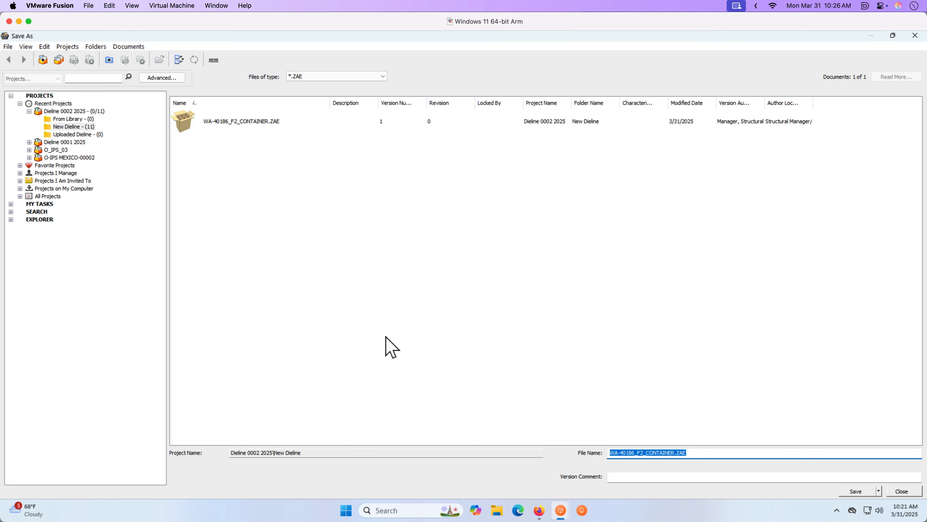
{"action": "left_click", "coordinate": [62, 127]}
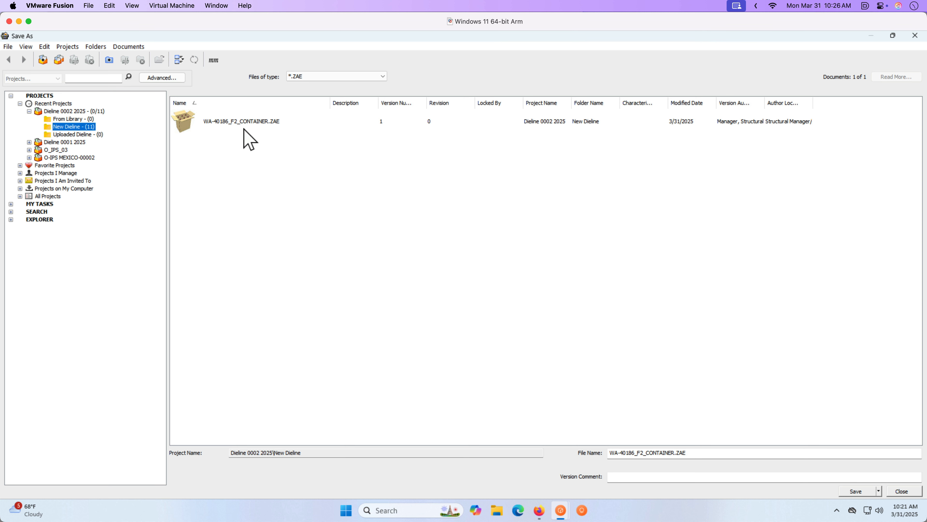
- Return to Illustrator, refresh the WebCenter file list and load WA-40186_F2_CONTAINER.ZAE from New Dieline as the Studio scene
{"action": "key", "text": "super+Tab"}
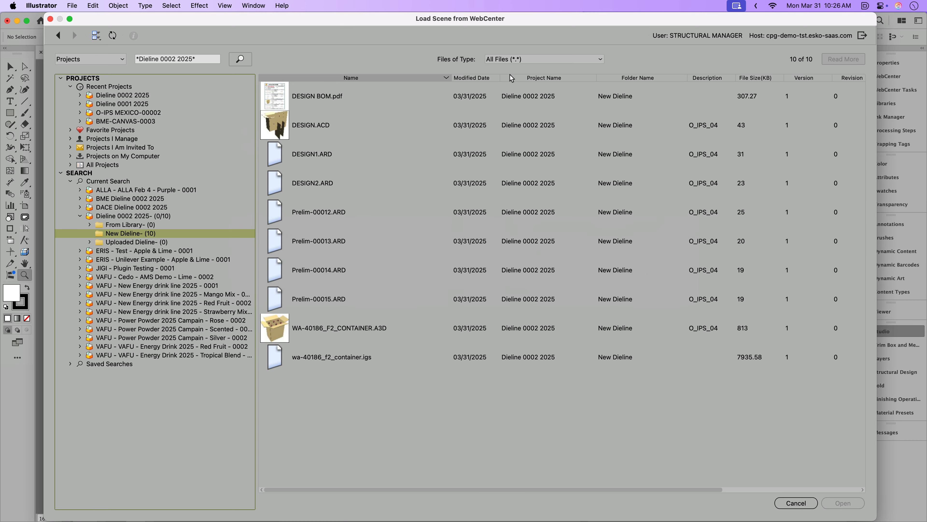
{"action": "left_click", "coordinate": [113, 36]}
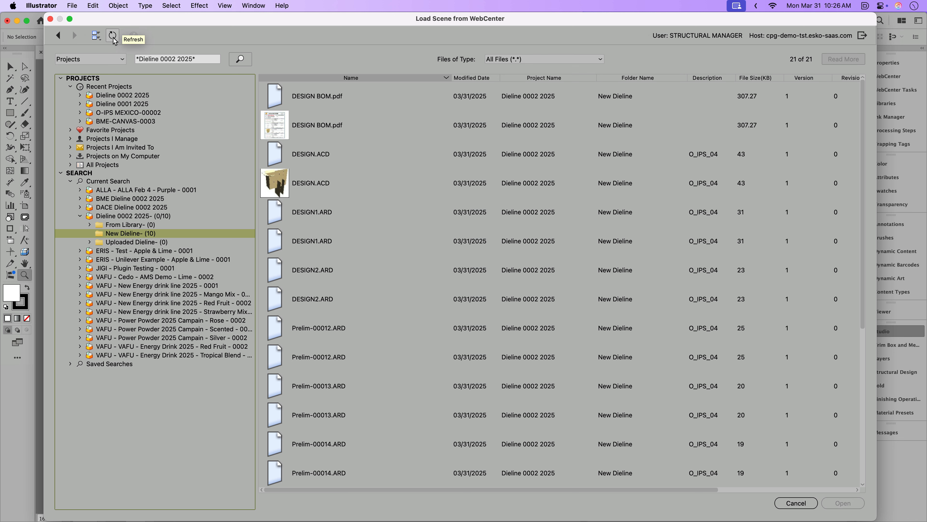
{"action": "scroll", "coordinate": [339, 231], "scroll_direction": "down", "scroll_amount": 5}
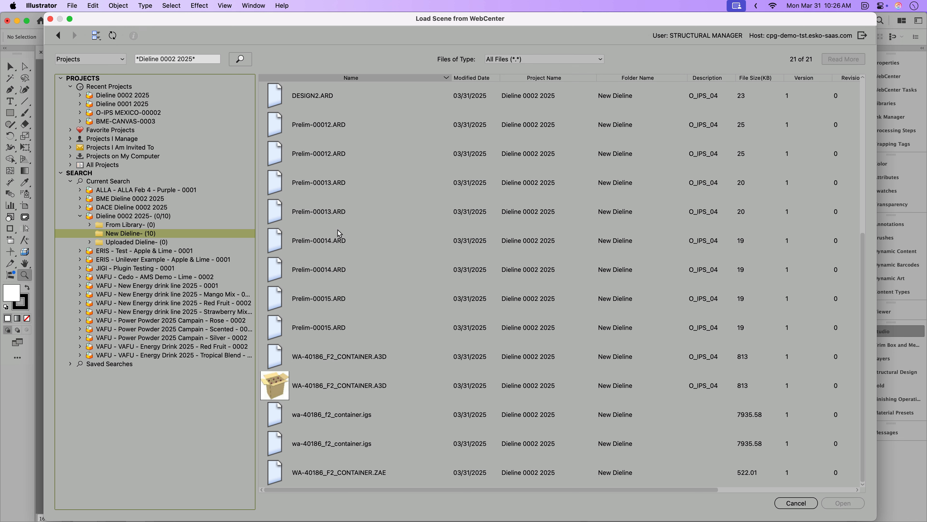
{"action": "left_click", "coordinate": [316, 471]}
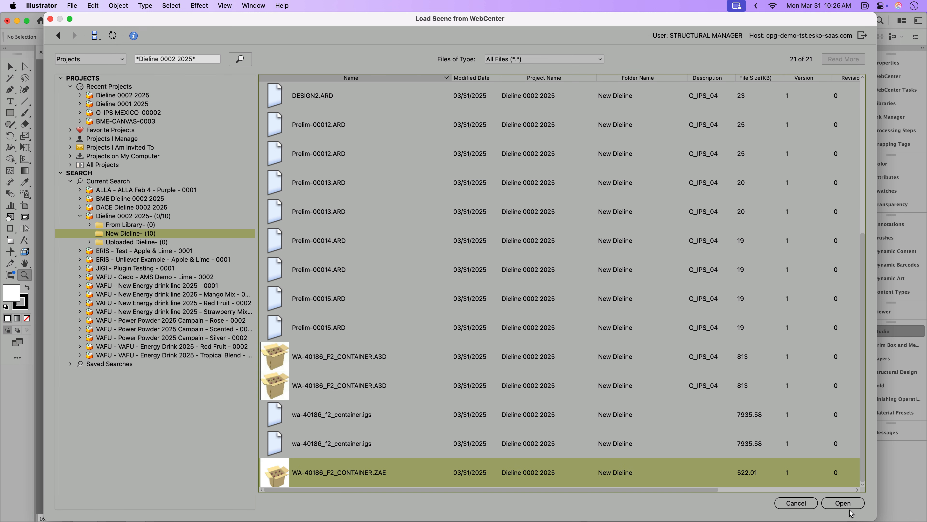
{"action": "left_click", "coordinate": [839, 505]}
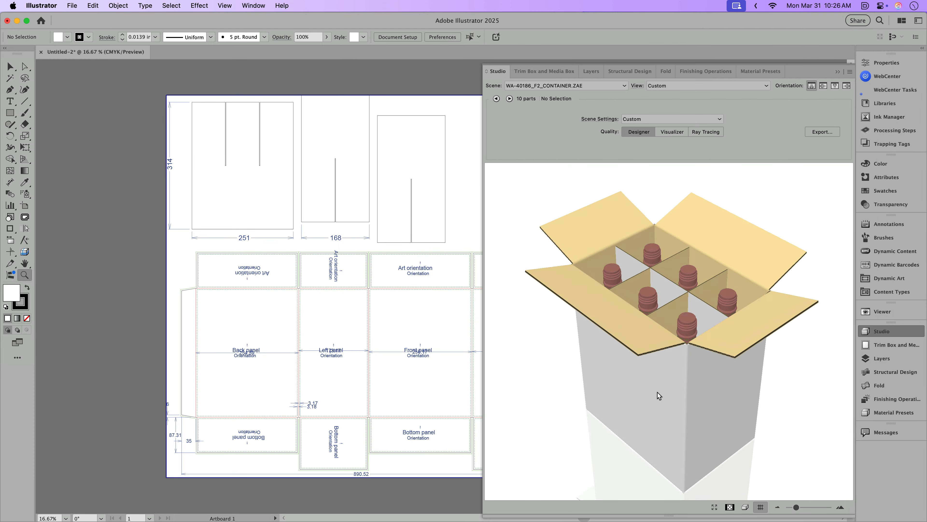
- Turn the box in Studio to show the bottles and dividers from above, and set the render quality to Ray Tracing
{"action": "left_click_drag", "start_coordinate": [657, 396], "coordinate": [743, 411]}
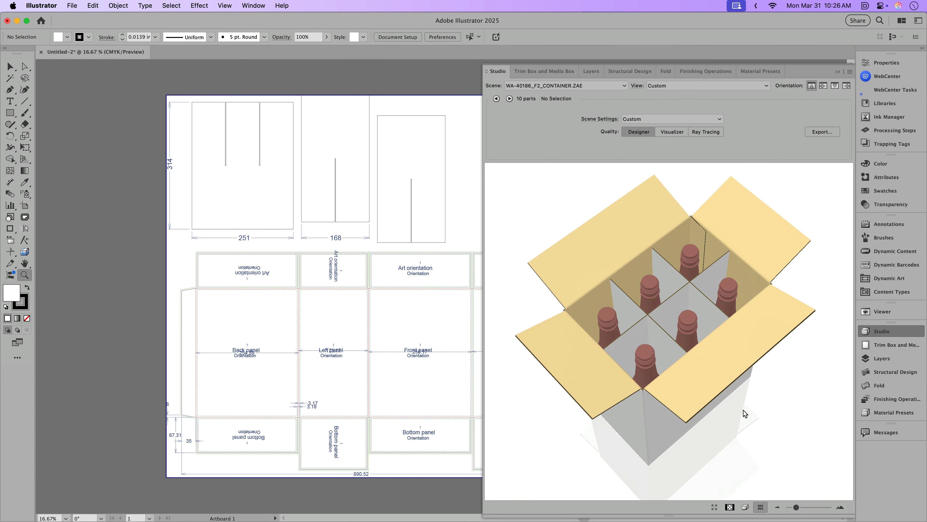
{"action": "left_click", "coordinate": [713, 132]}
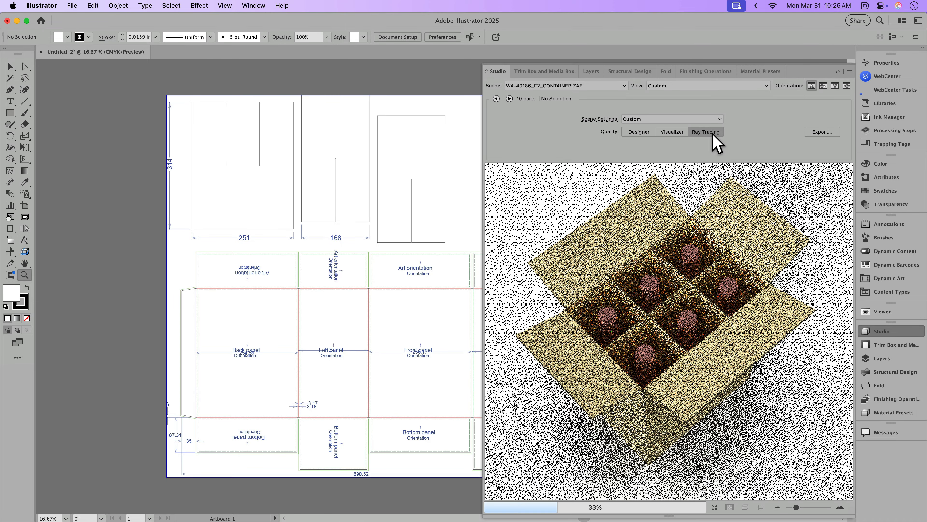